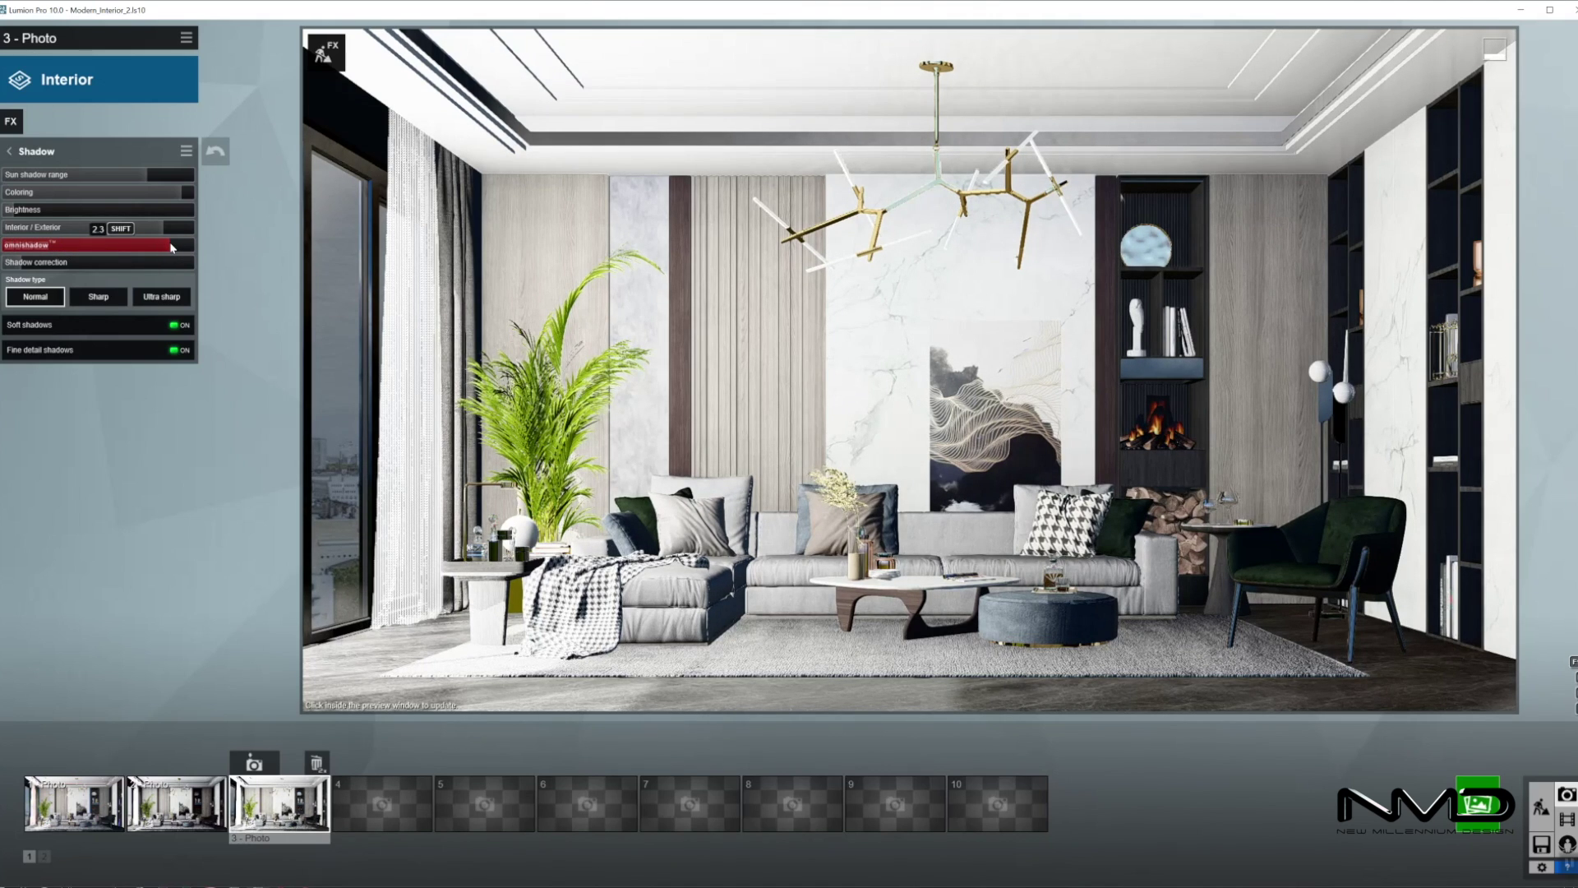
Step: Set the Shadow effect's brightness to 0.0 and check the rendered preview of the photo
click(914, 457)
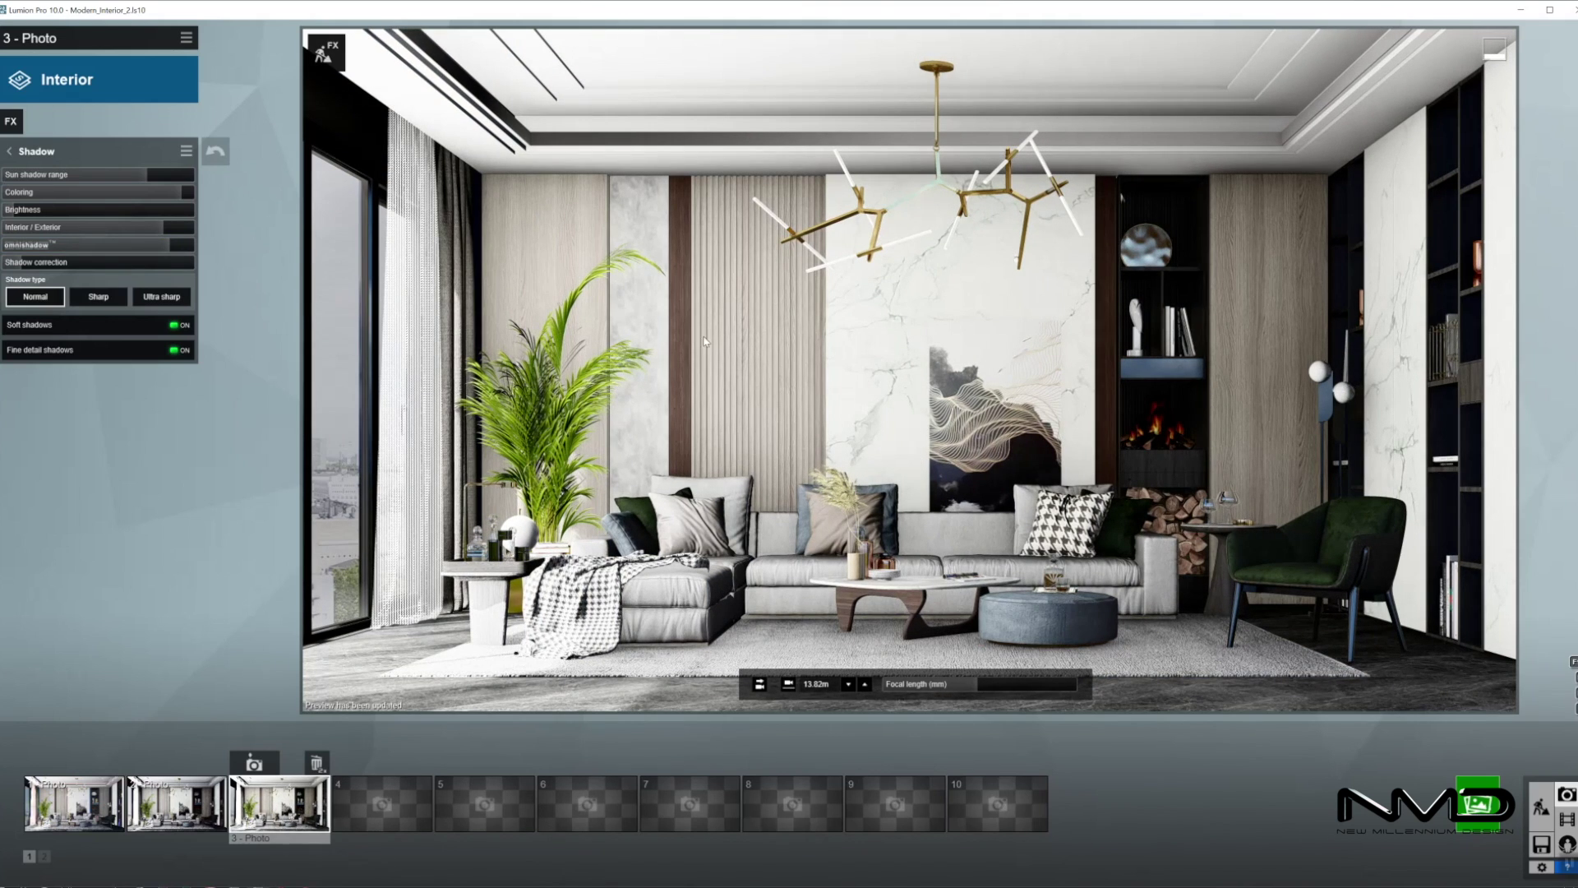
click(16, 212)
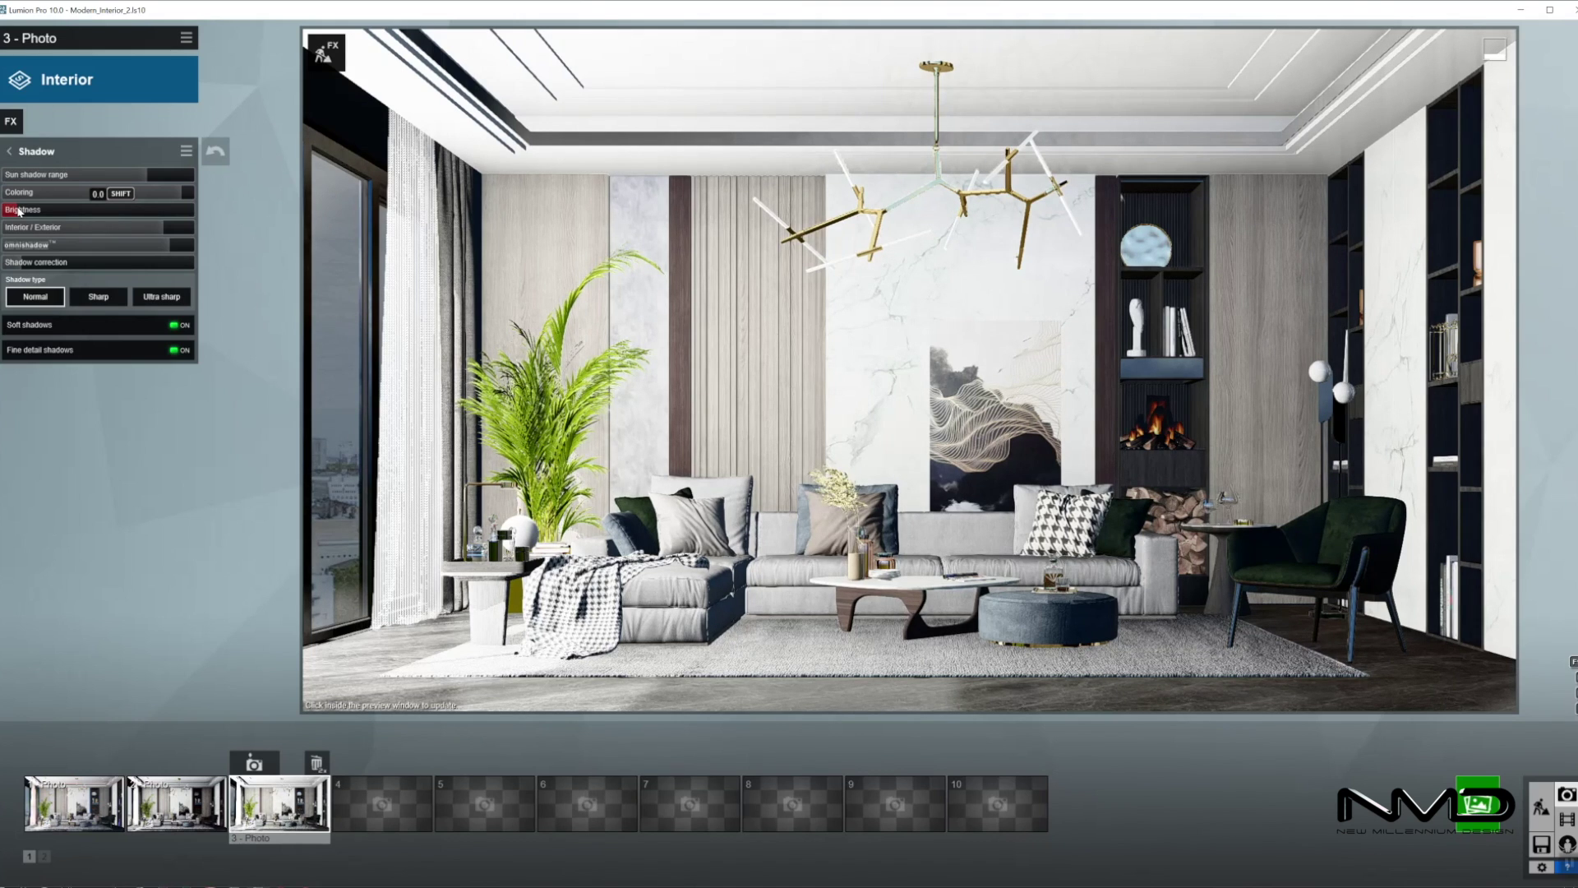
click(847, 354)
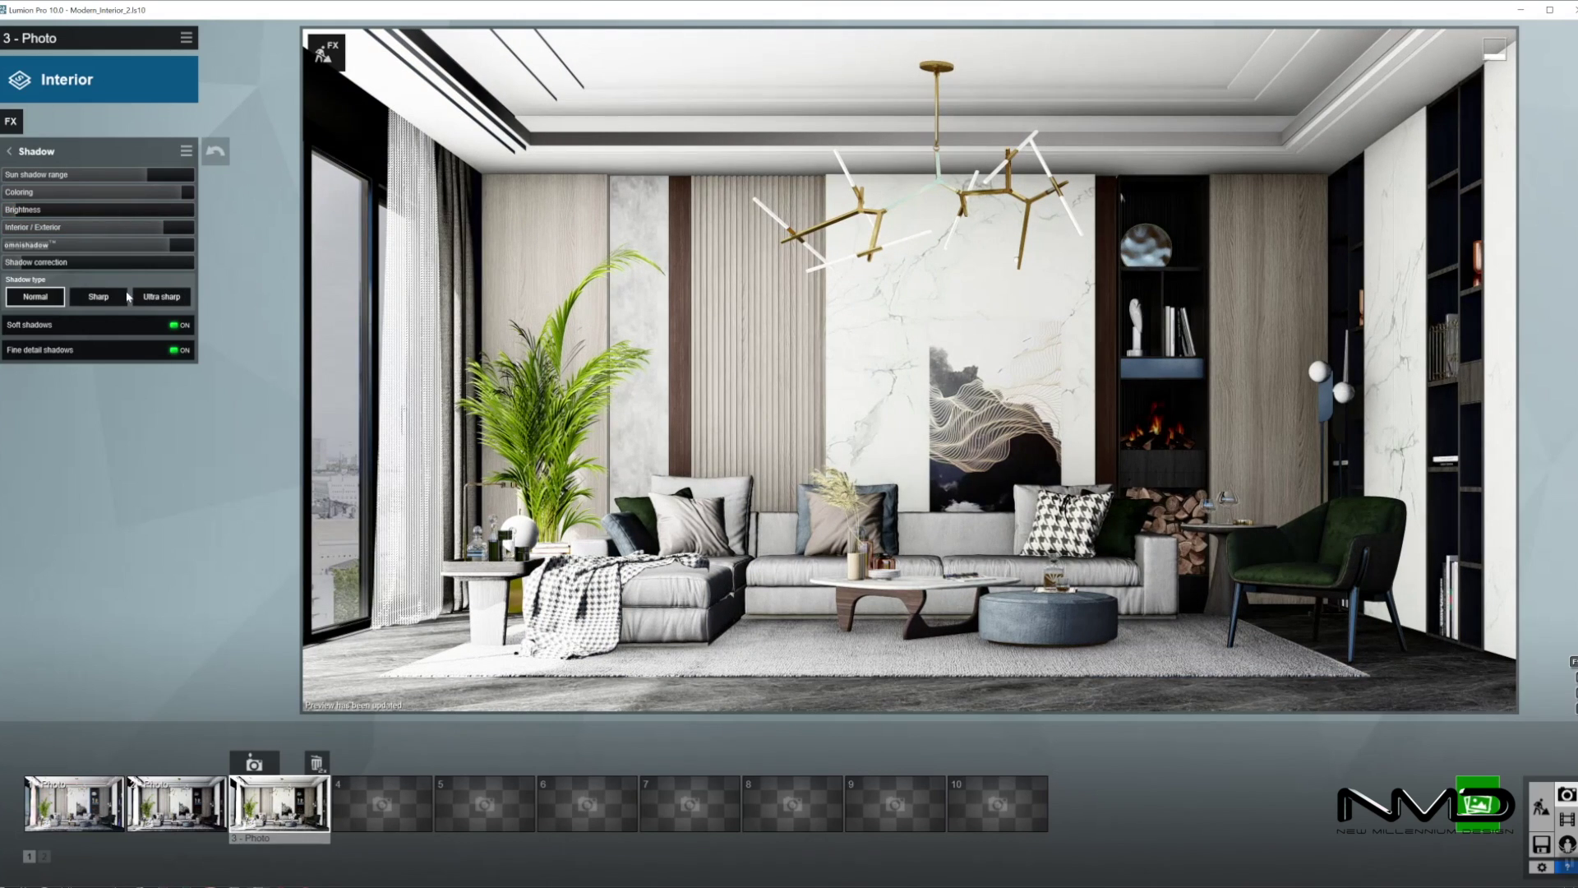
click(16, 213)
click(873, 366)
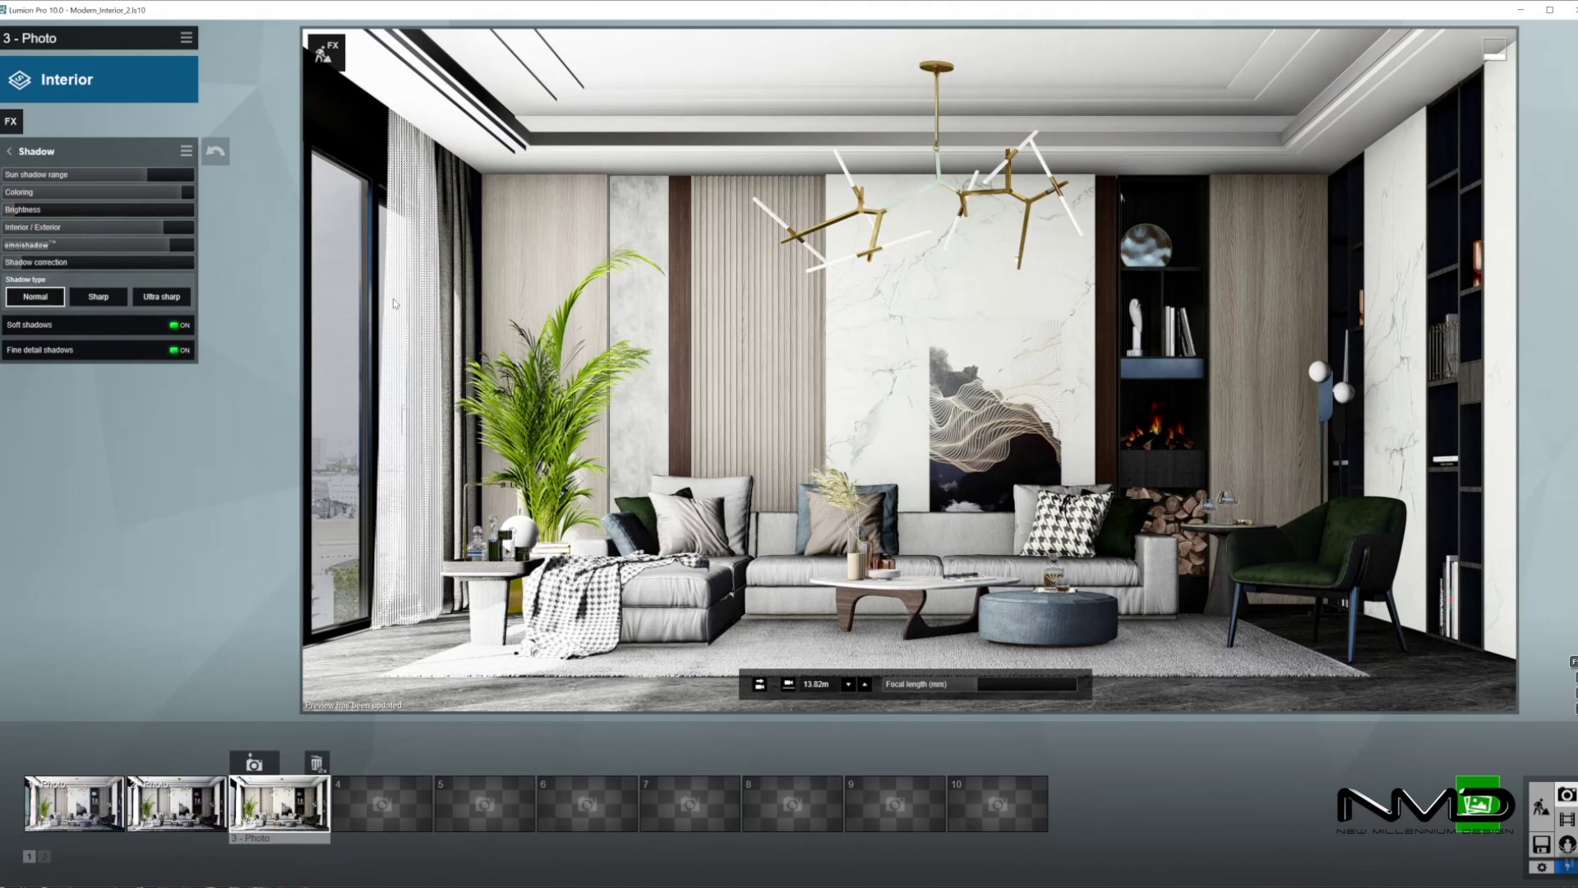
click(18, 212)
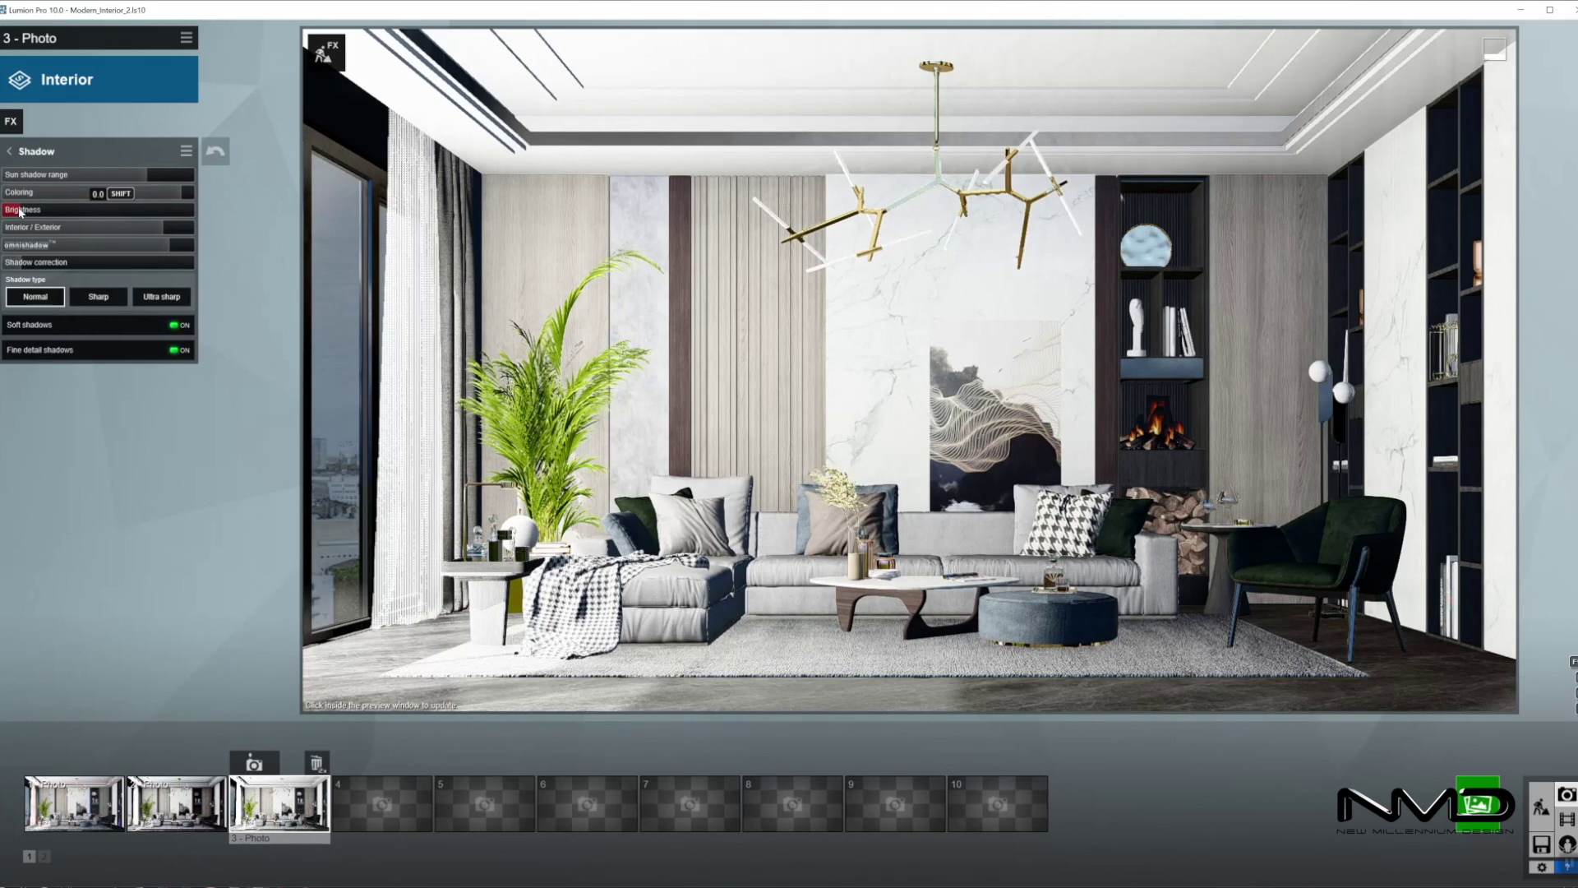
click(10, 151)
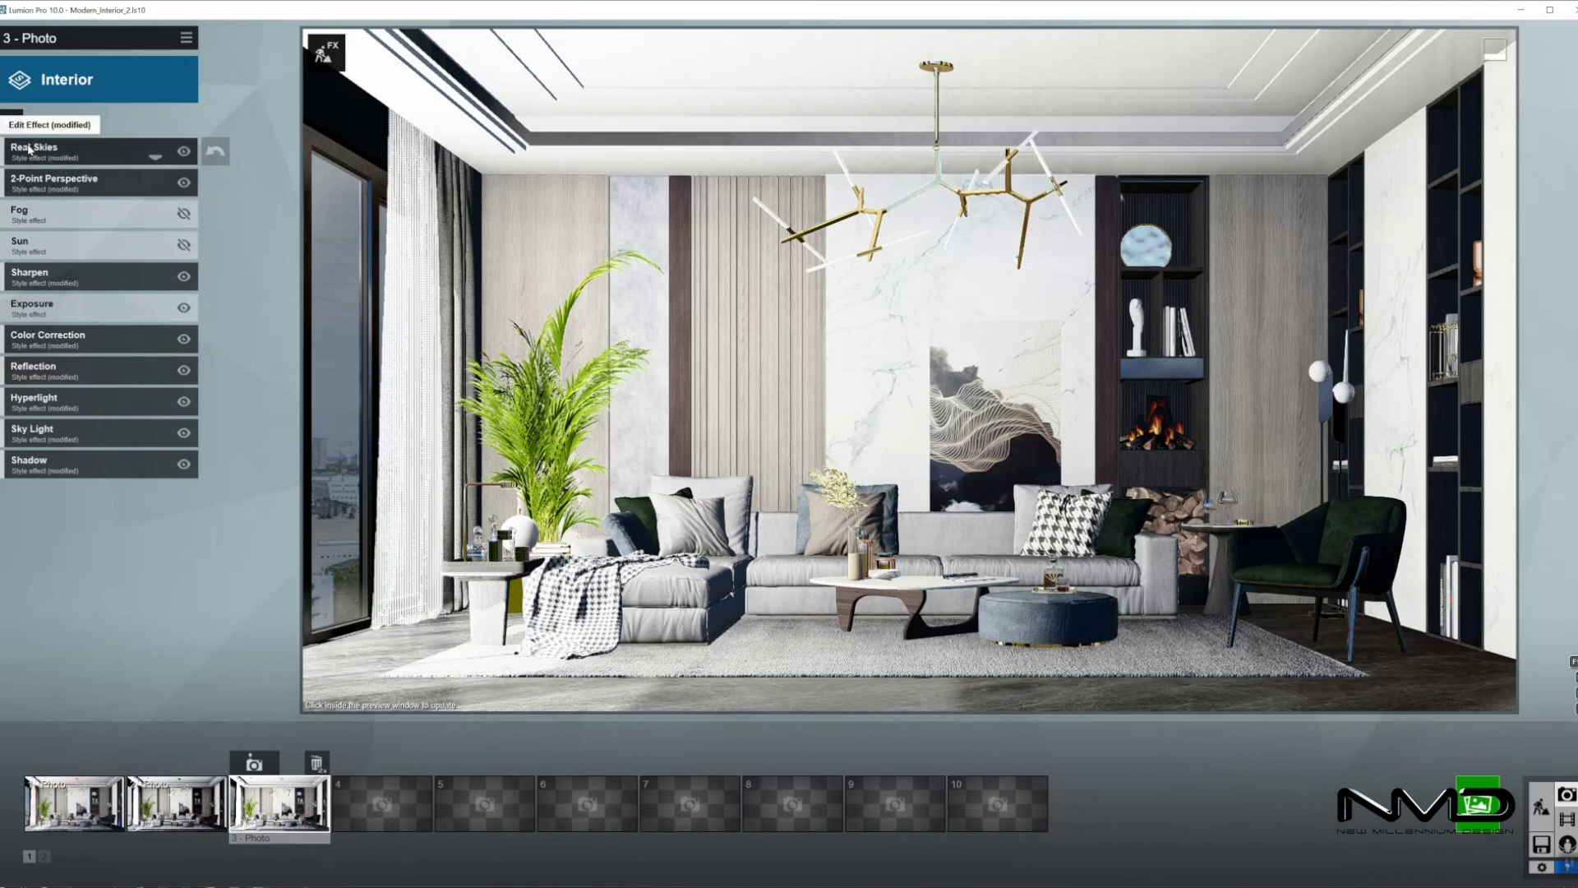
Step: Add the Analog Color Lab effect from the Artistic 2 category to the photo
click(13, 123)
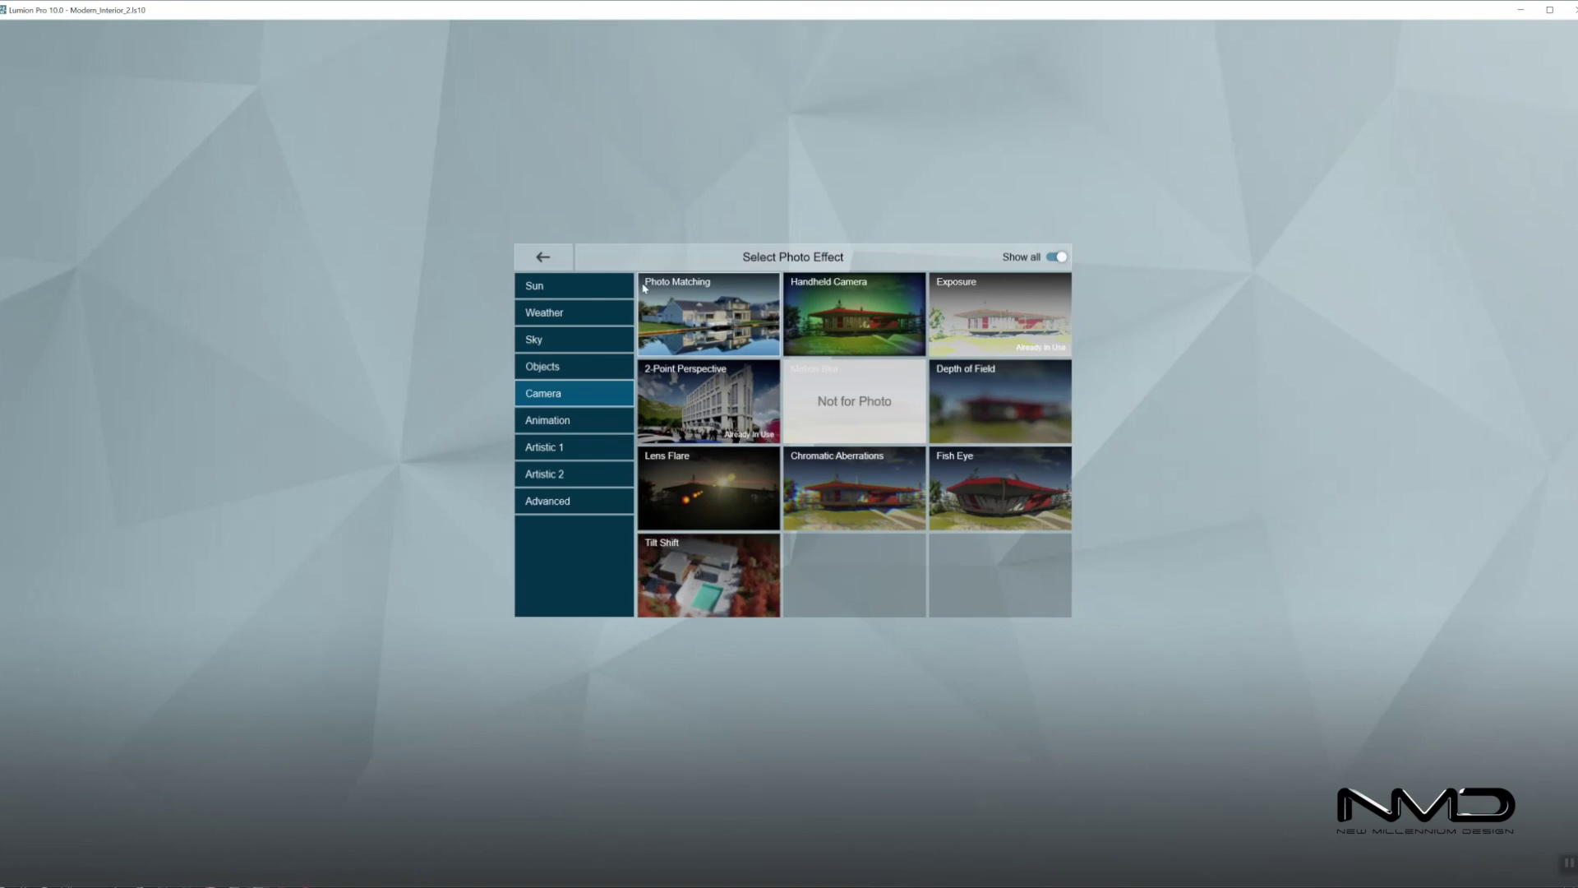
click(572, 501)
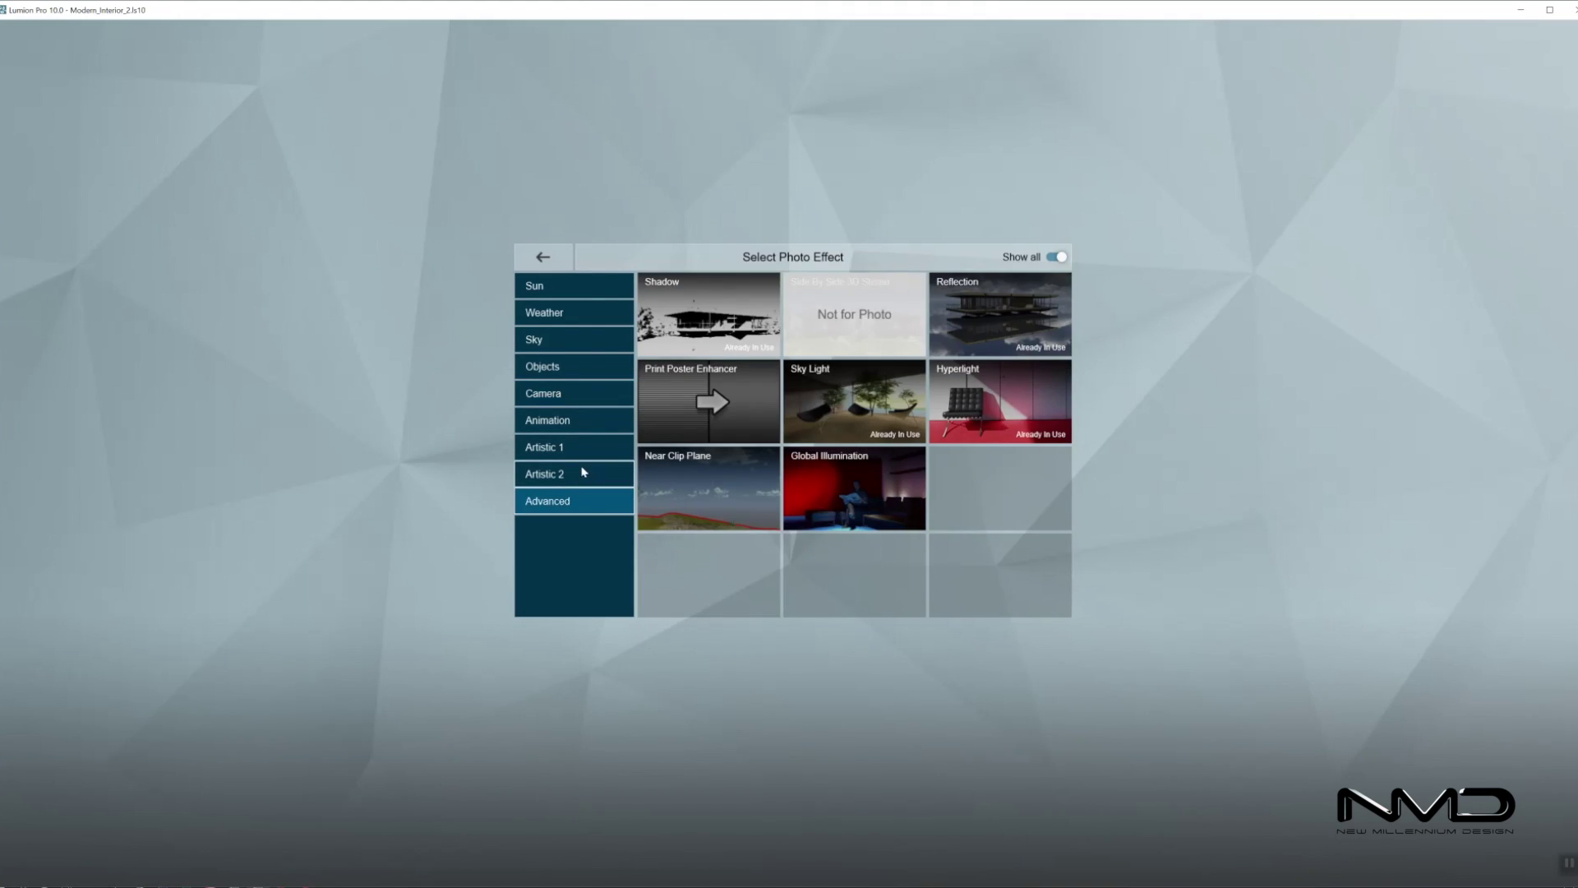
click(583, 471)
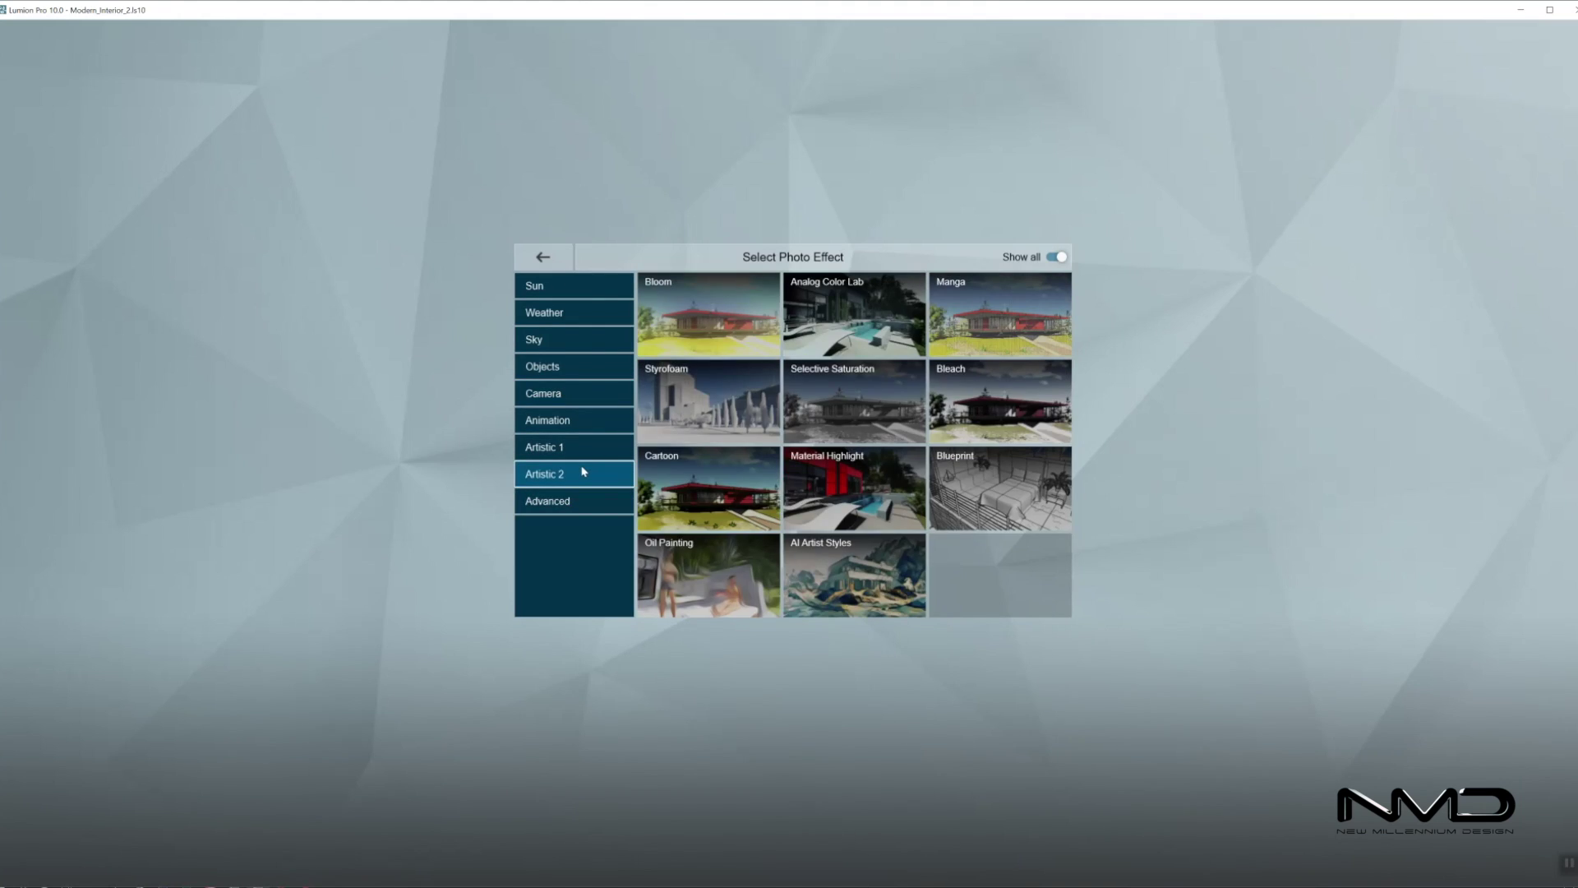
click(887, 303)
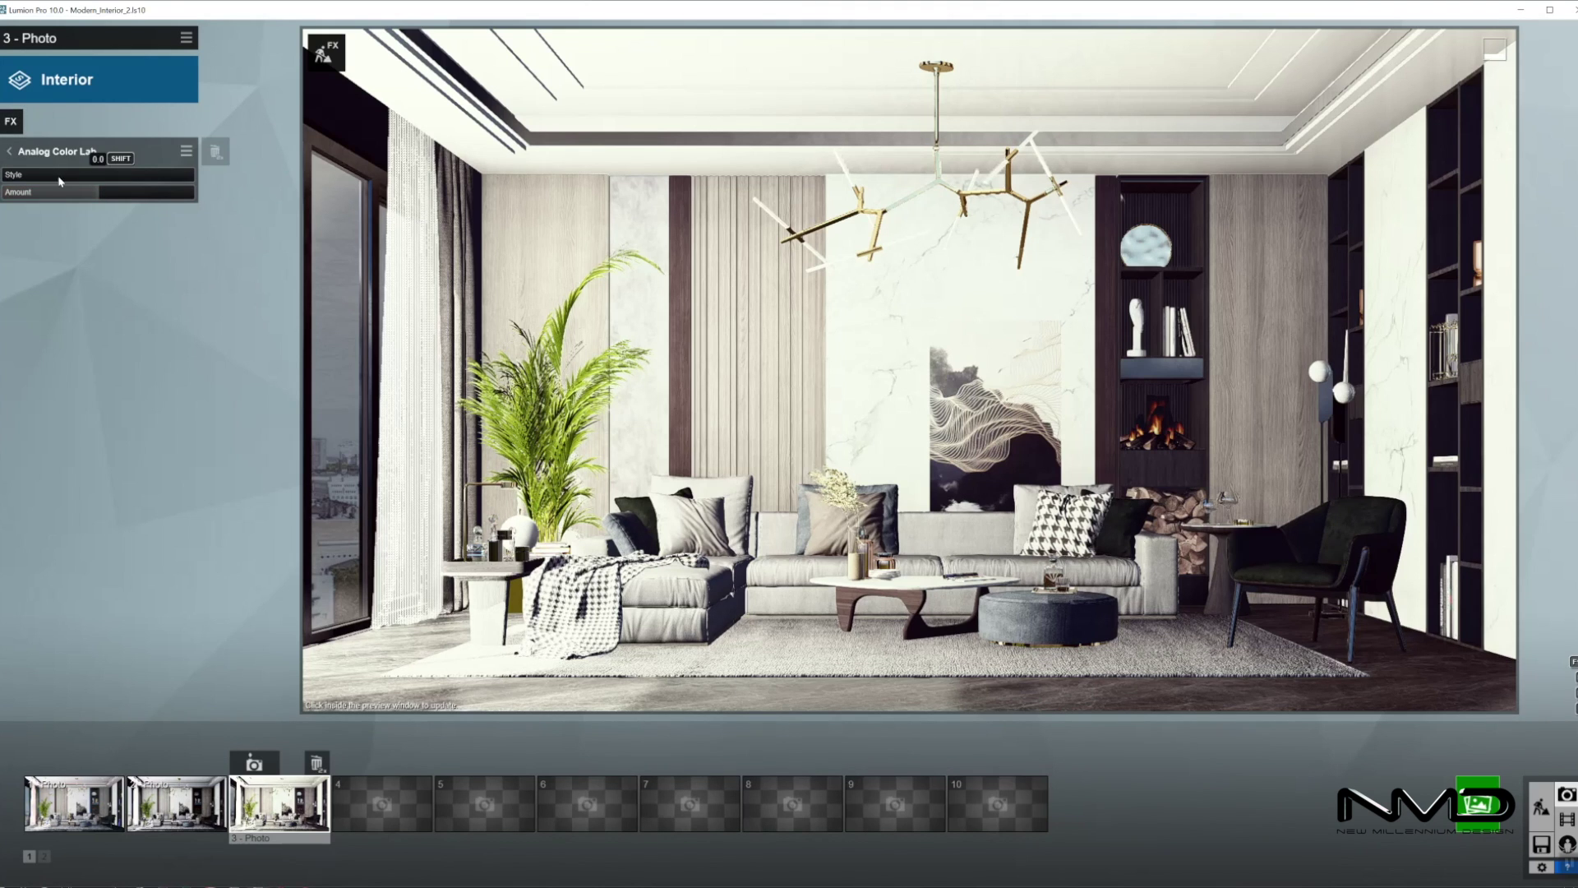
Step: Set the Analog Color Lab style to 1.7 and its amount to 0.4, and check the rendered preview
drag(24, 179, 171, 177)
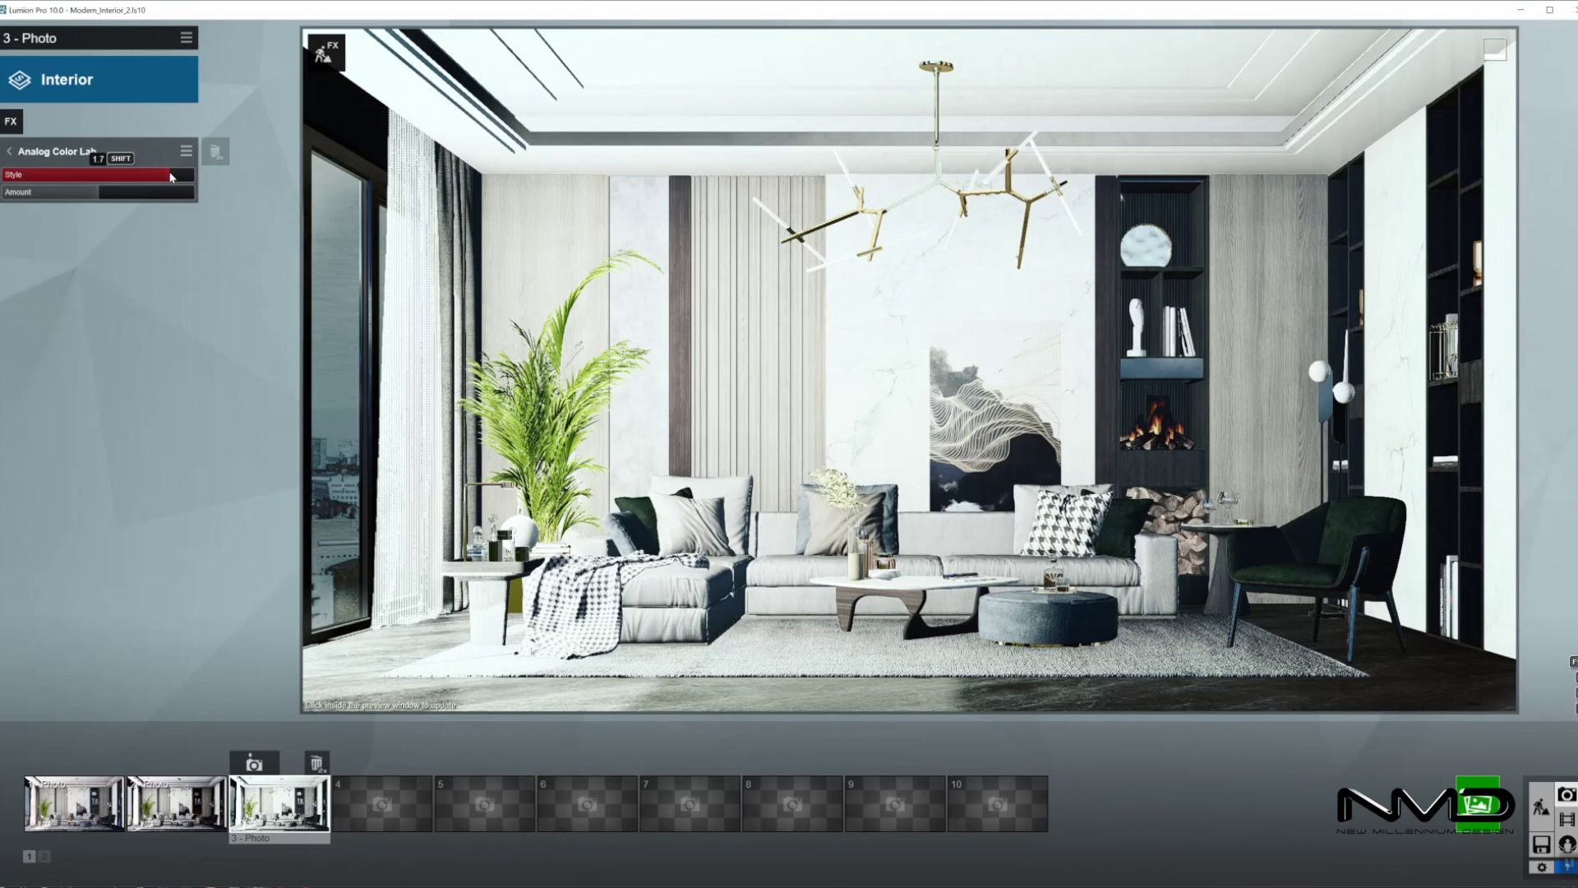
drag(90, 199, 40, 193)
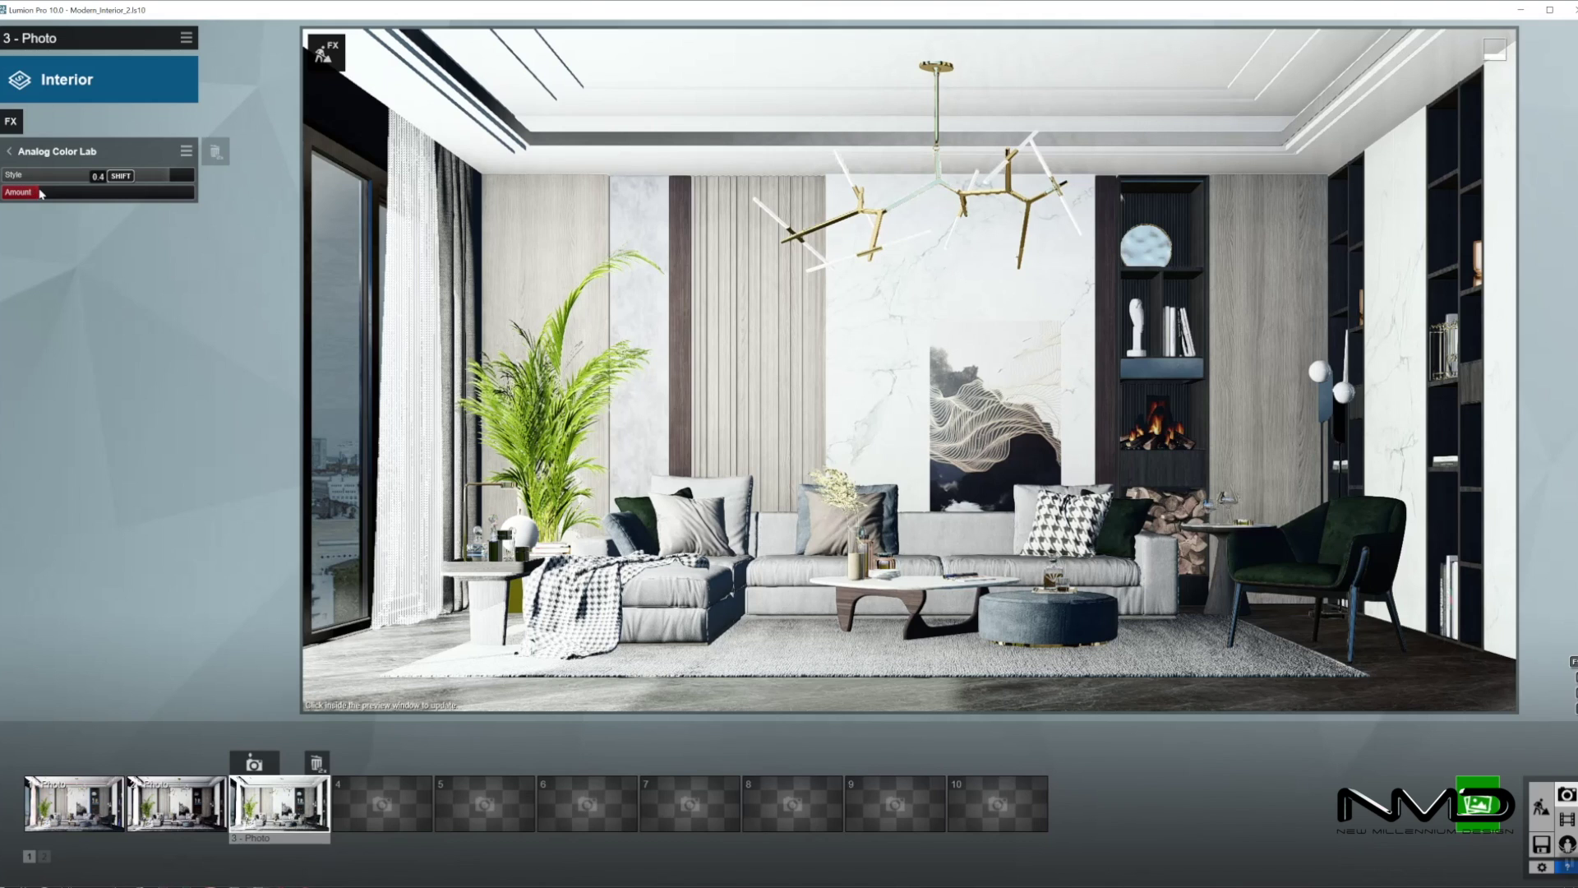
click(792, 313)
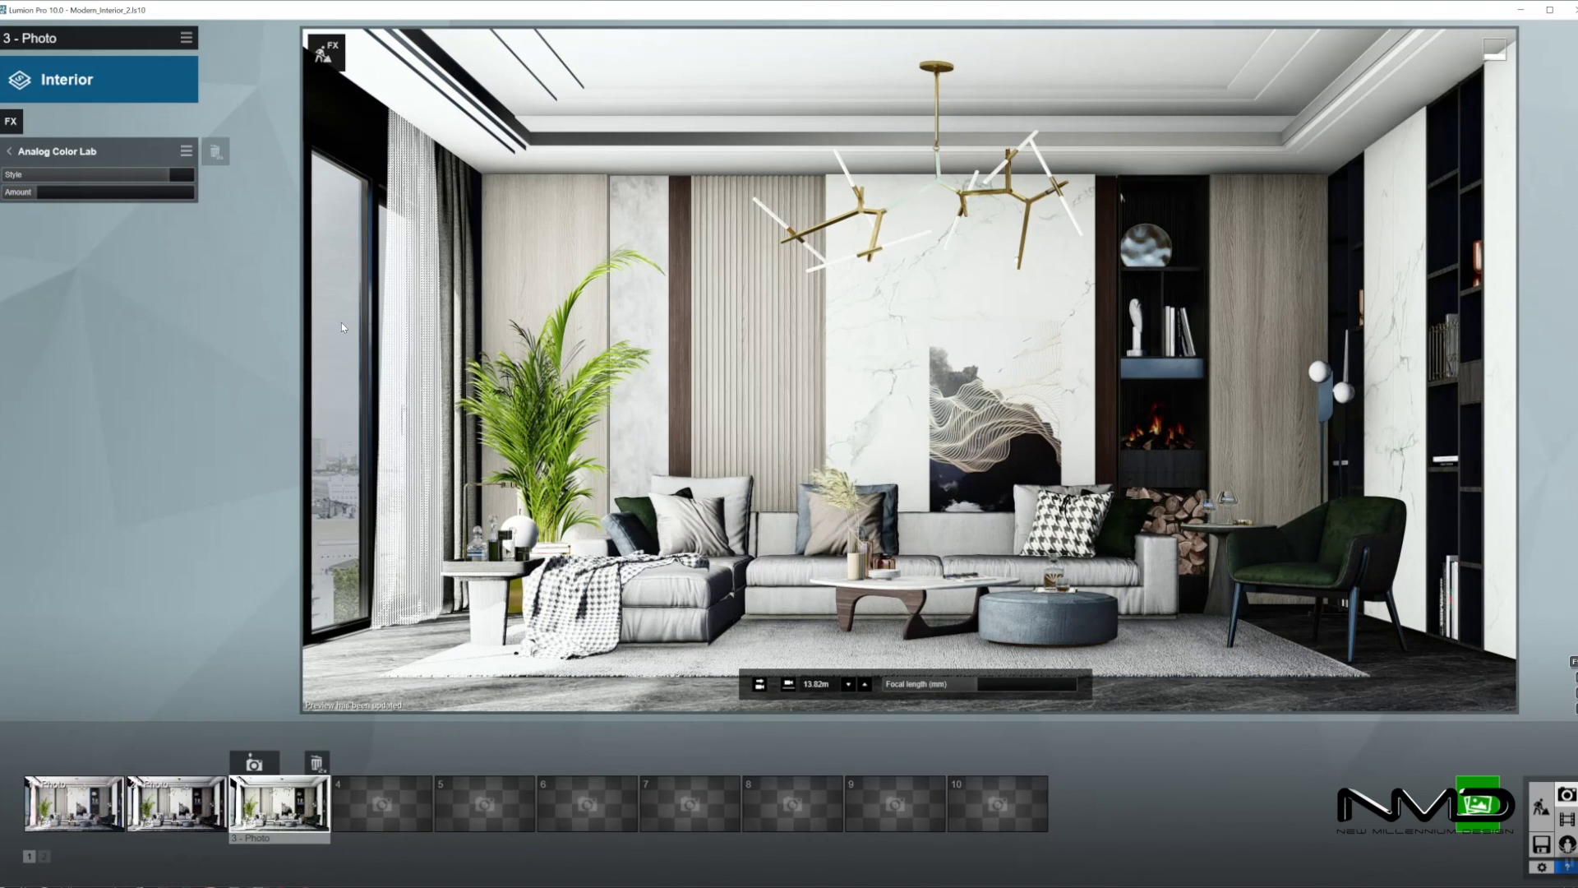
click(9, 152)
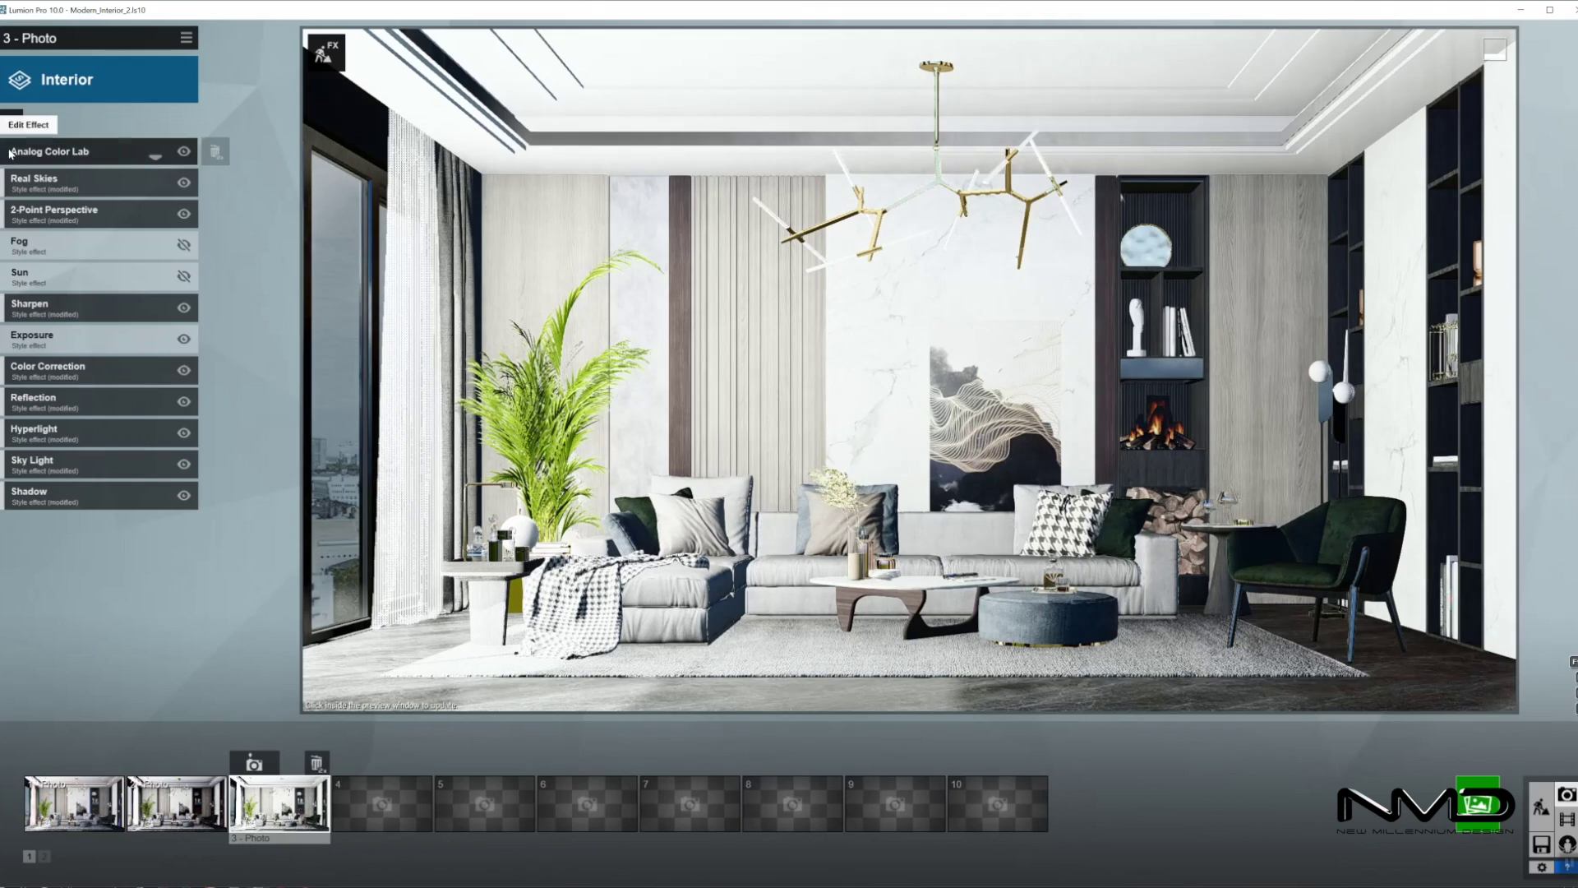
Step: Lower the Exposure effect slightly and check the rendered preview of the photo
click(90, 343)
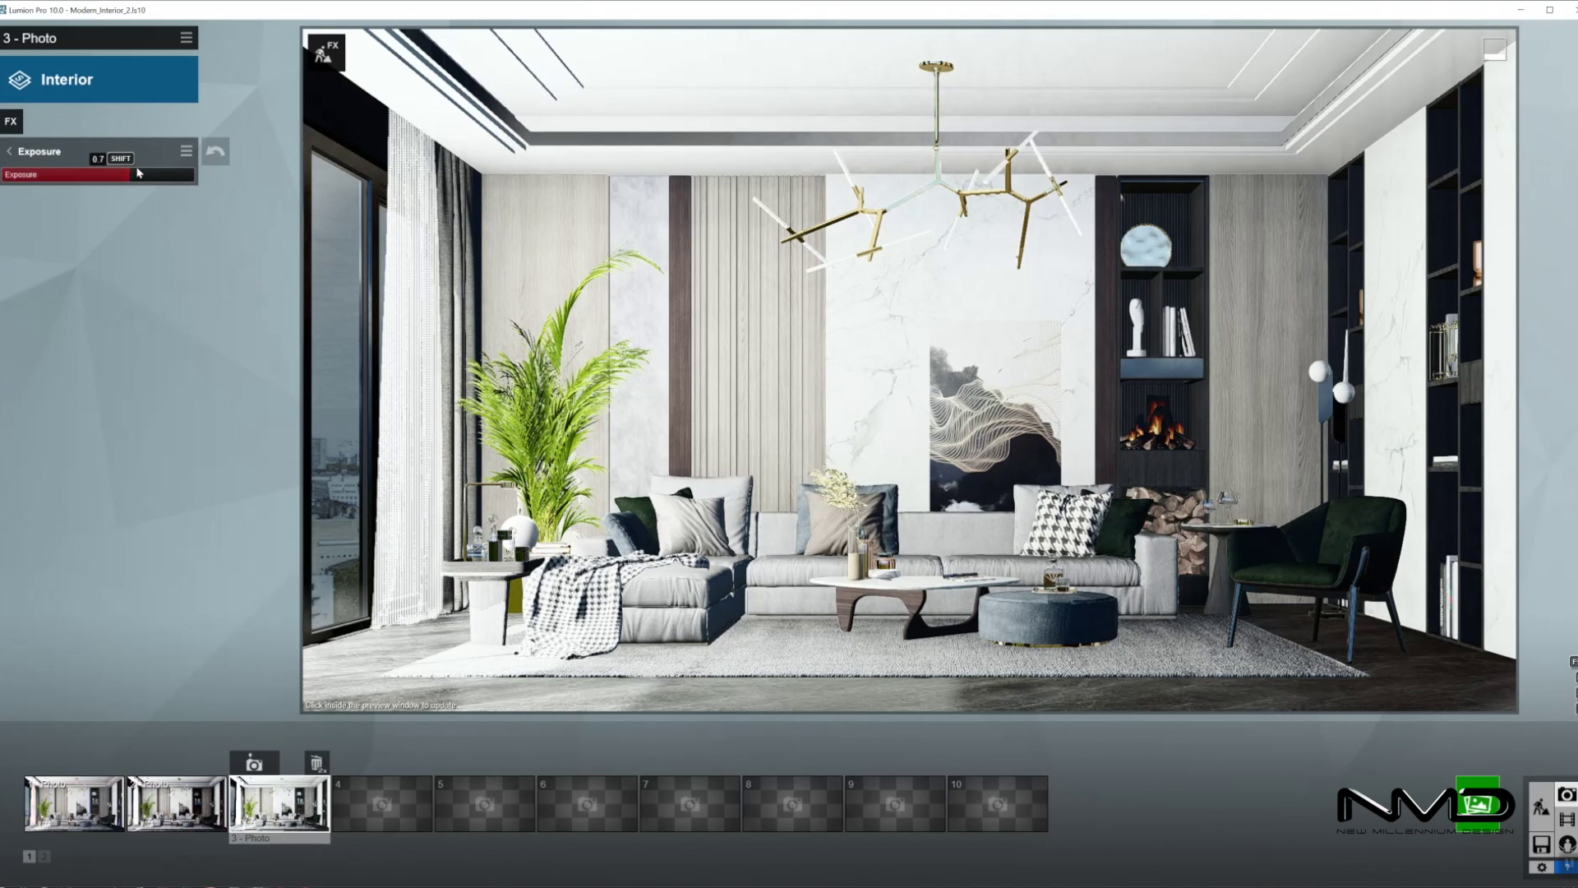
drag(127, 181, 122, 182)
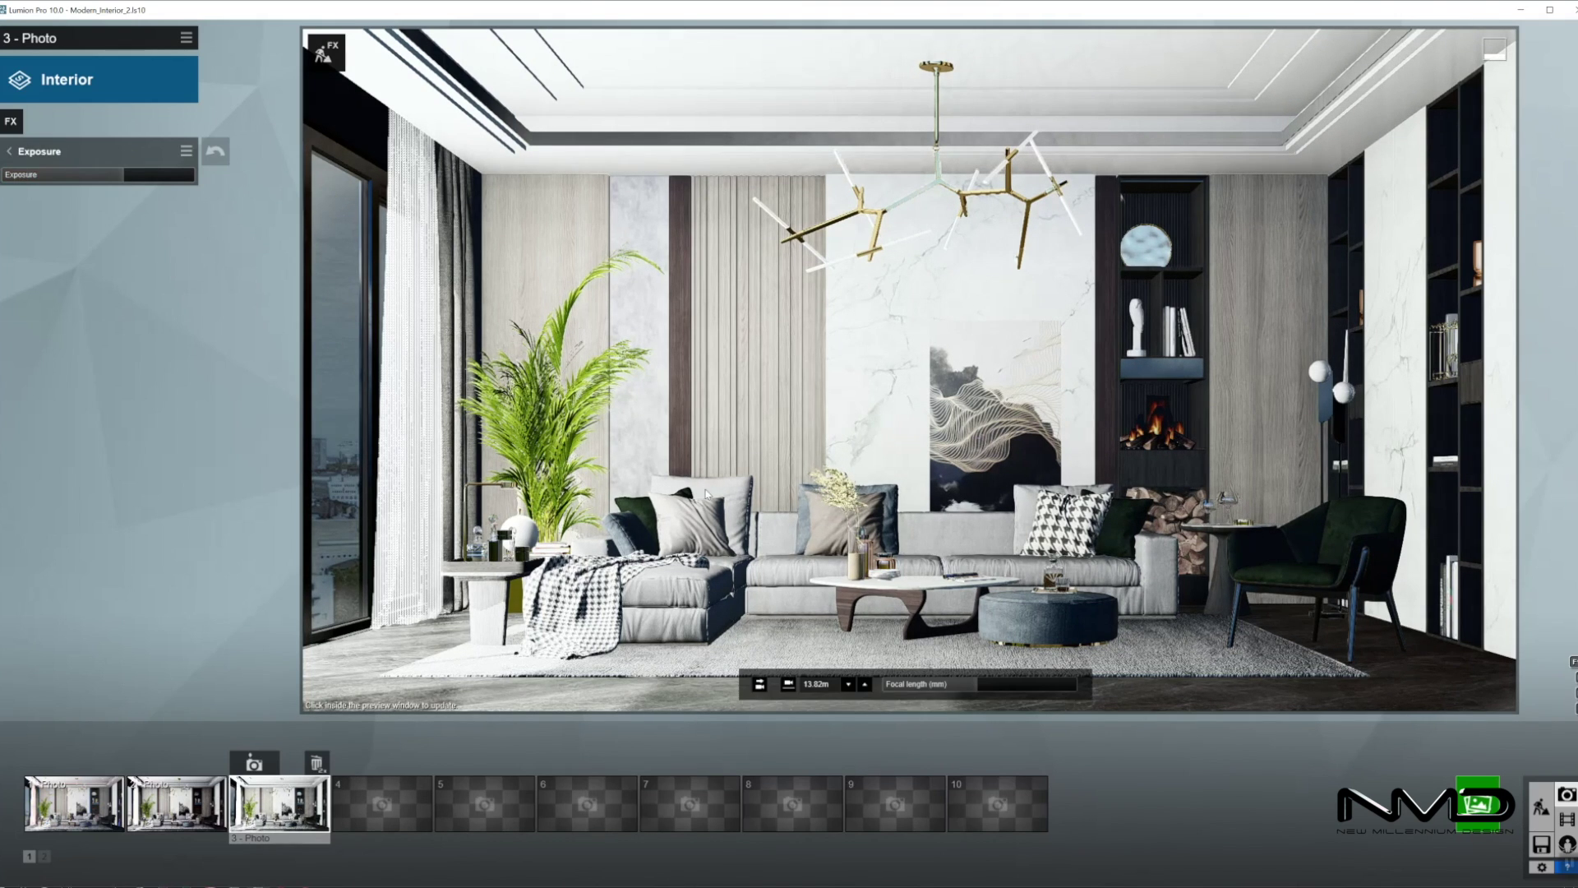
click(708, 494)
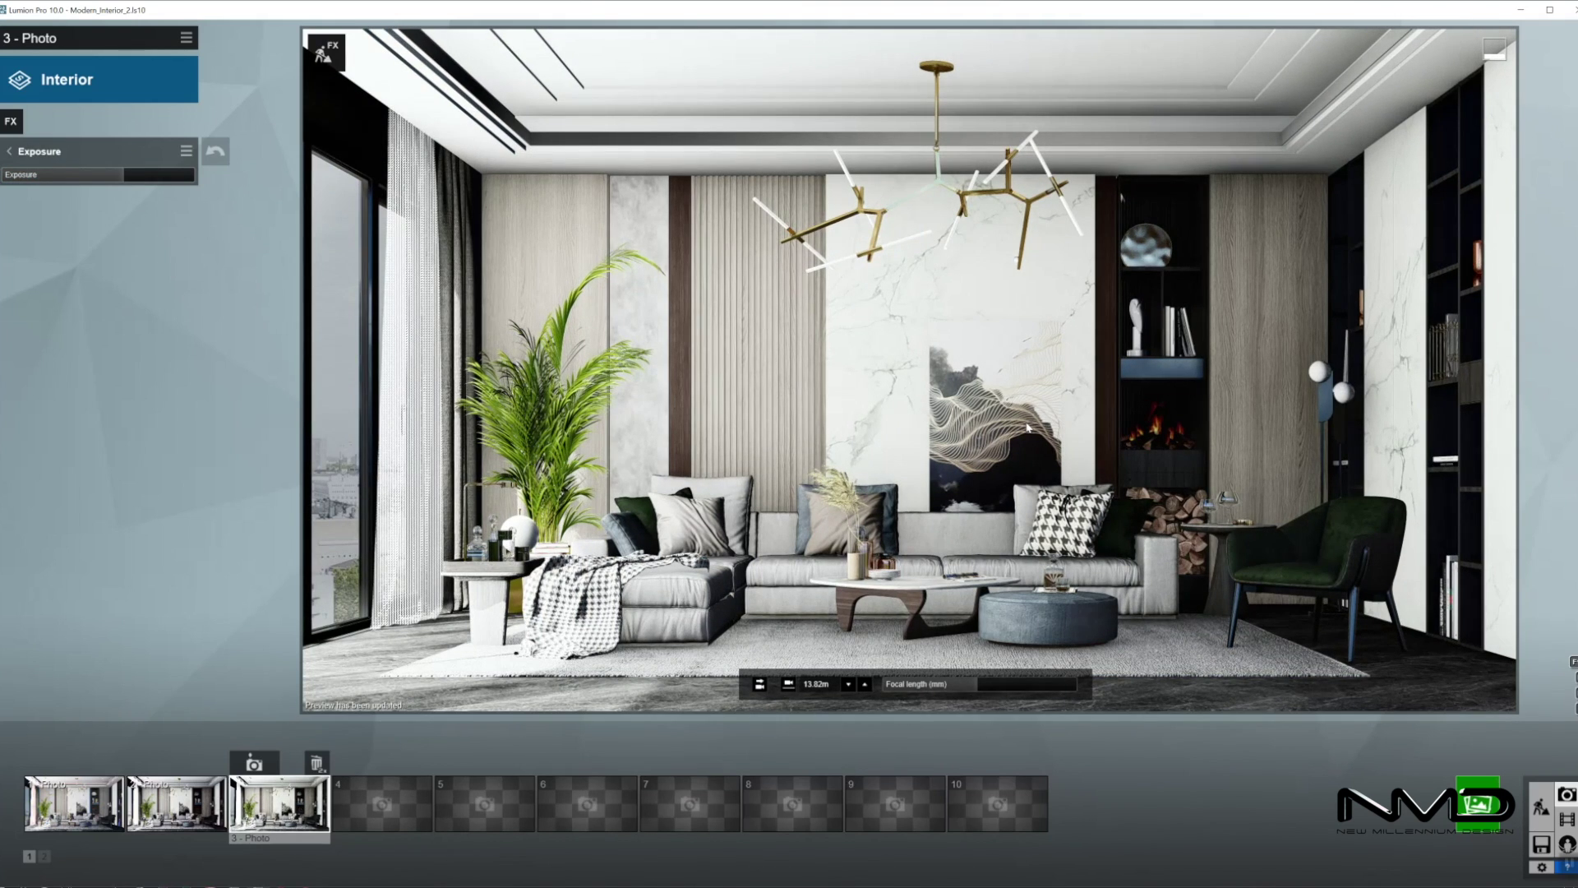
click(14, 152)
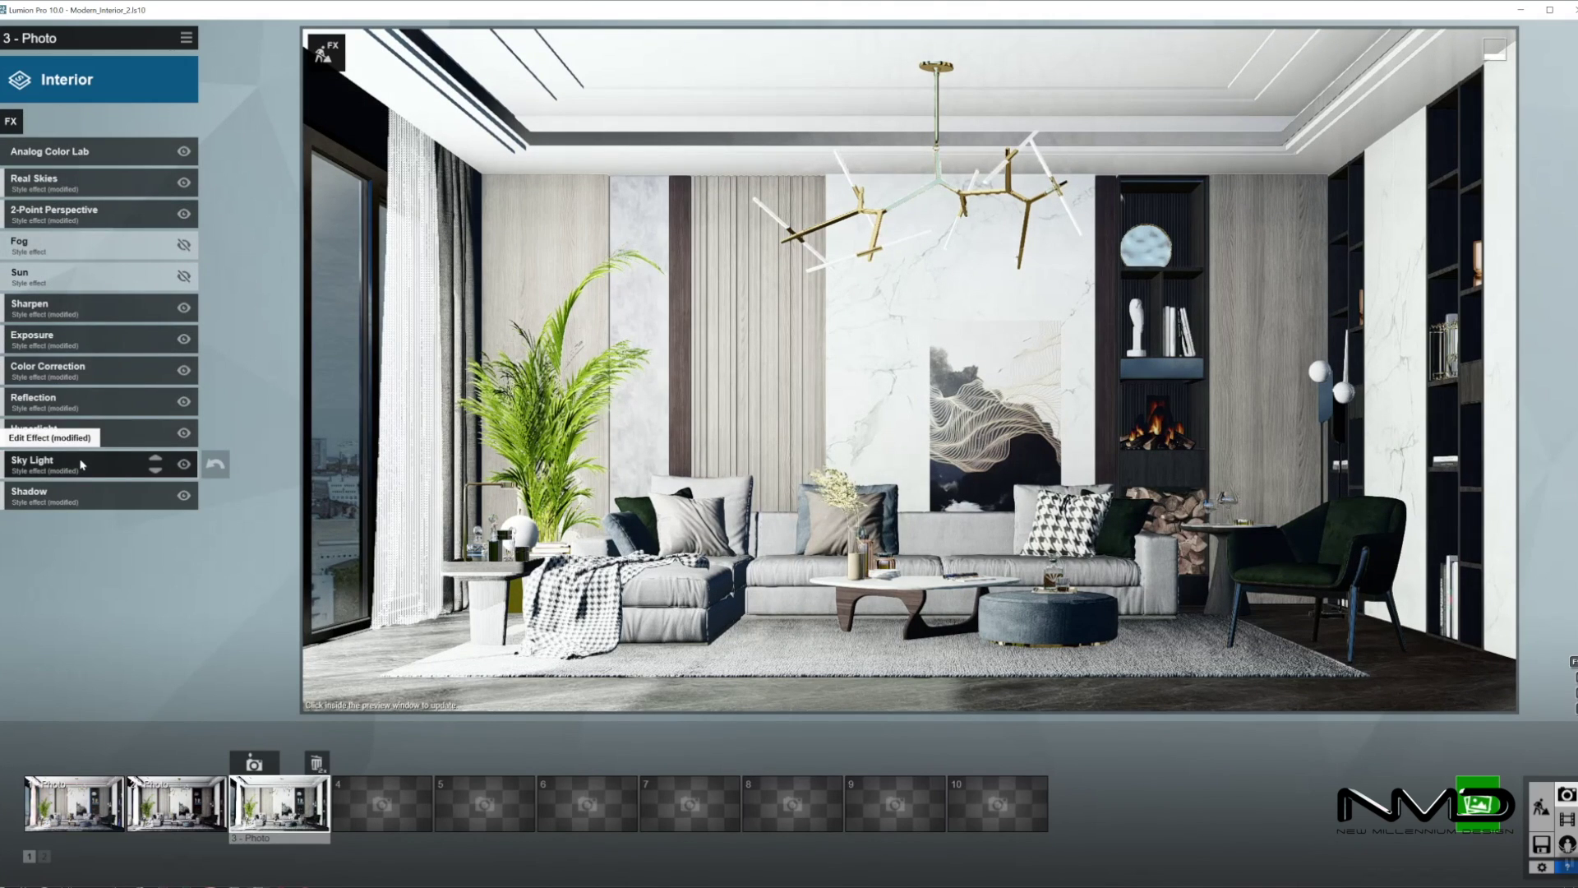
Step: Increase the Shadow effect's sun shadow range to about 2024 m
click(74, 494)
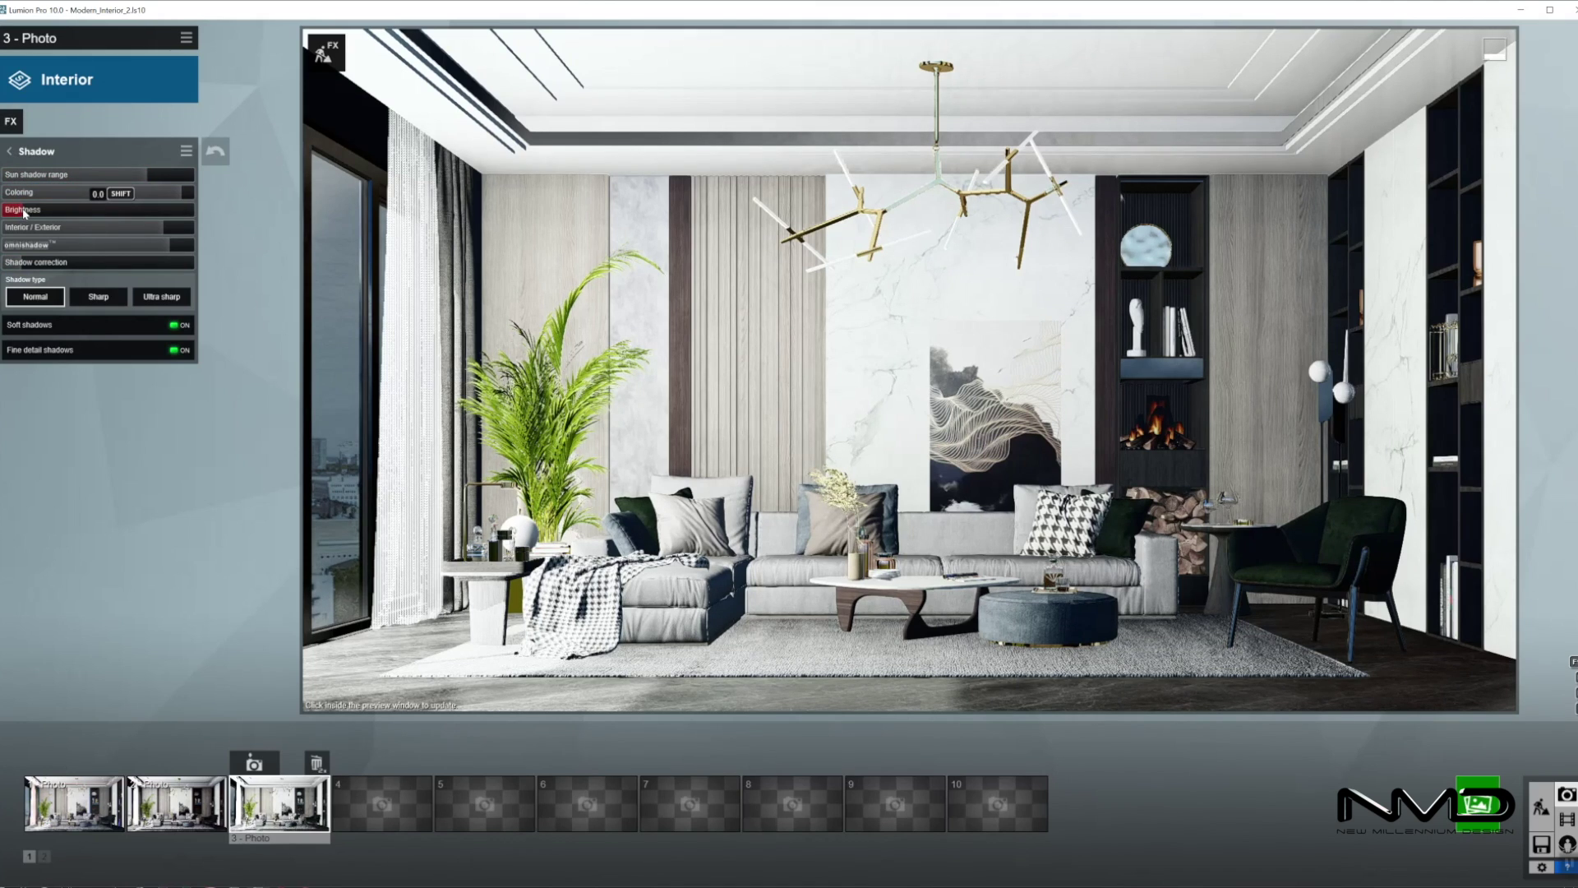
drag(149, 176, 160, 176)
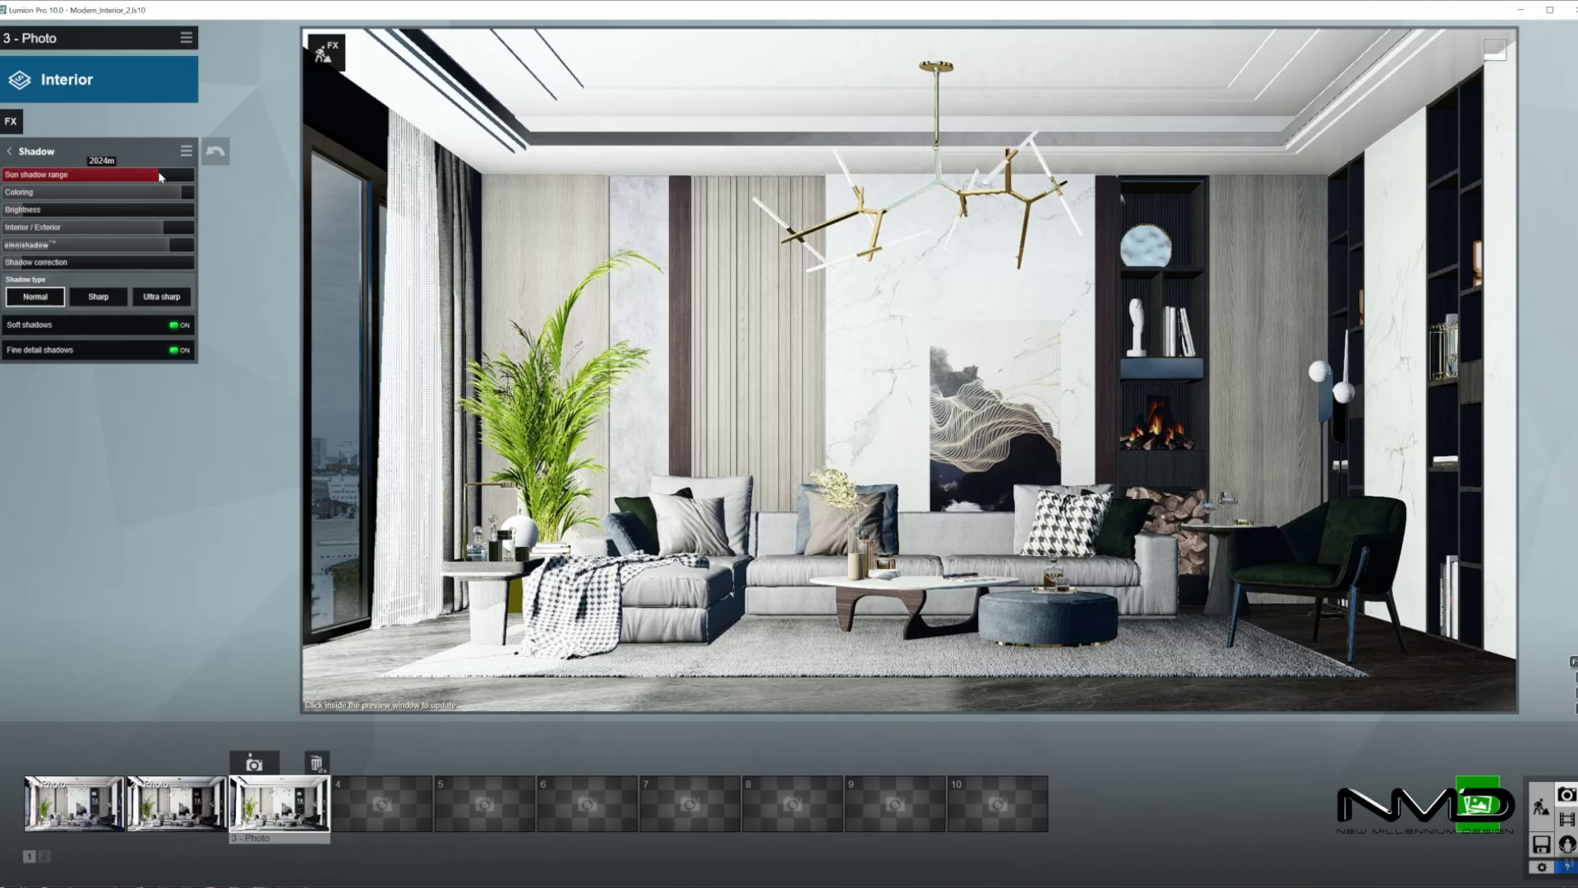
click(9, 151)
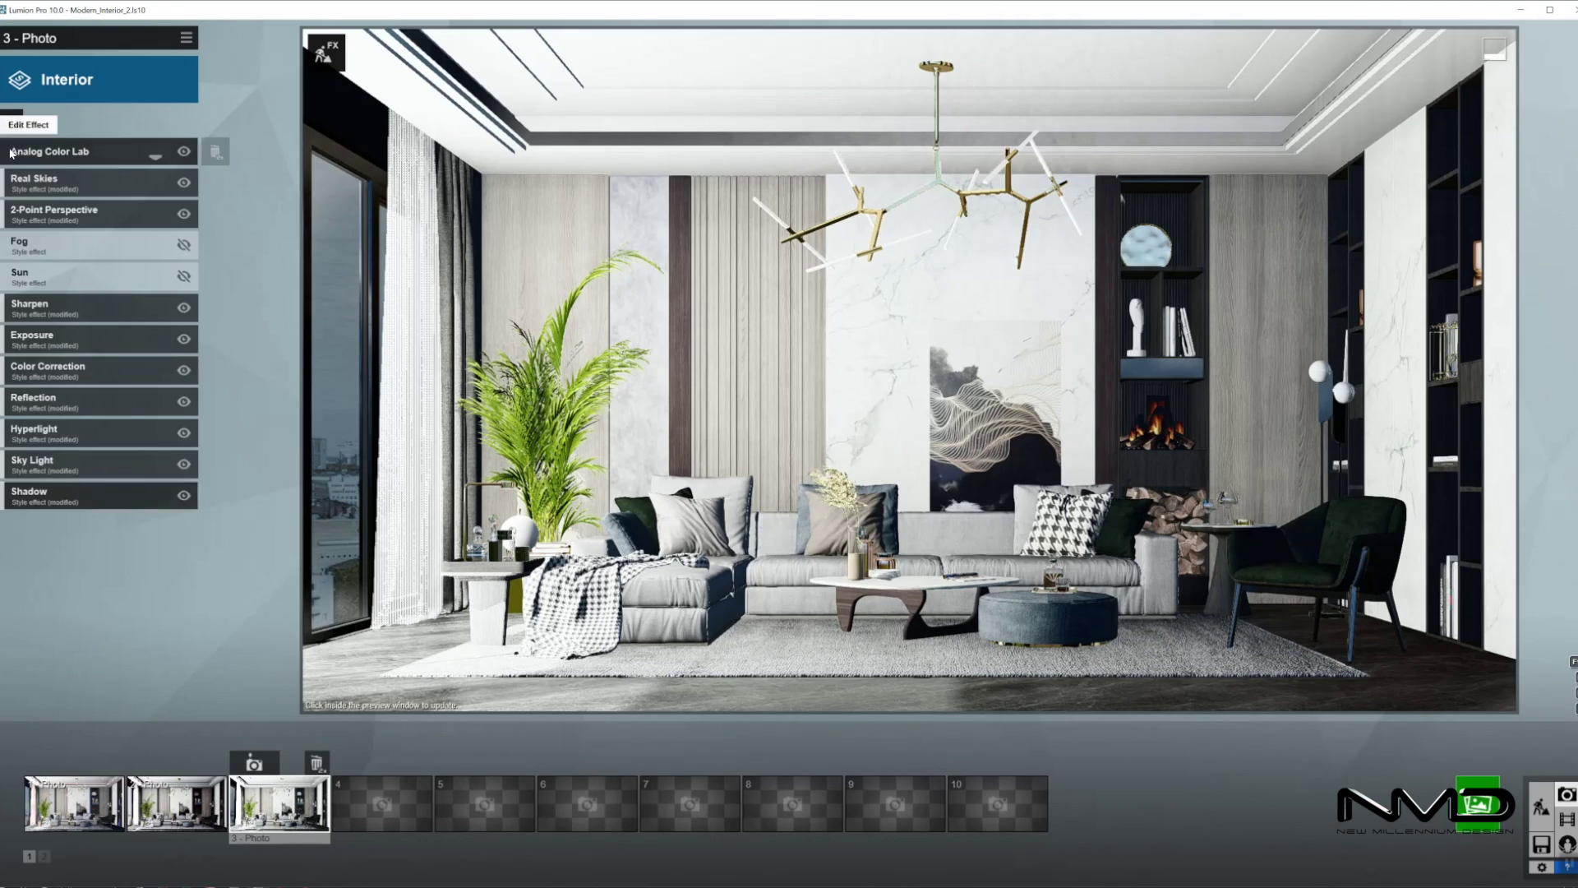
Step: Set the brightness of the Real Skies effect to 1.0
click(70, 189)
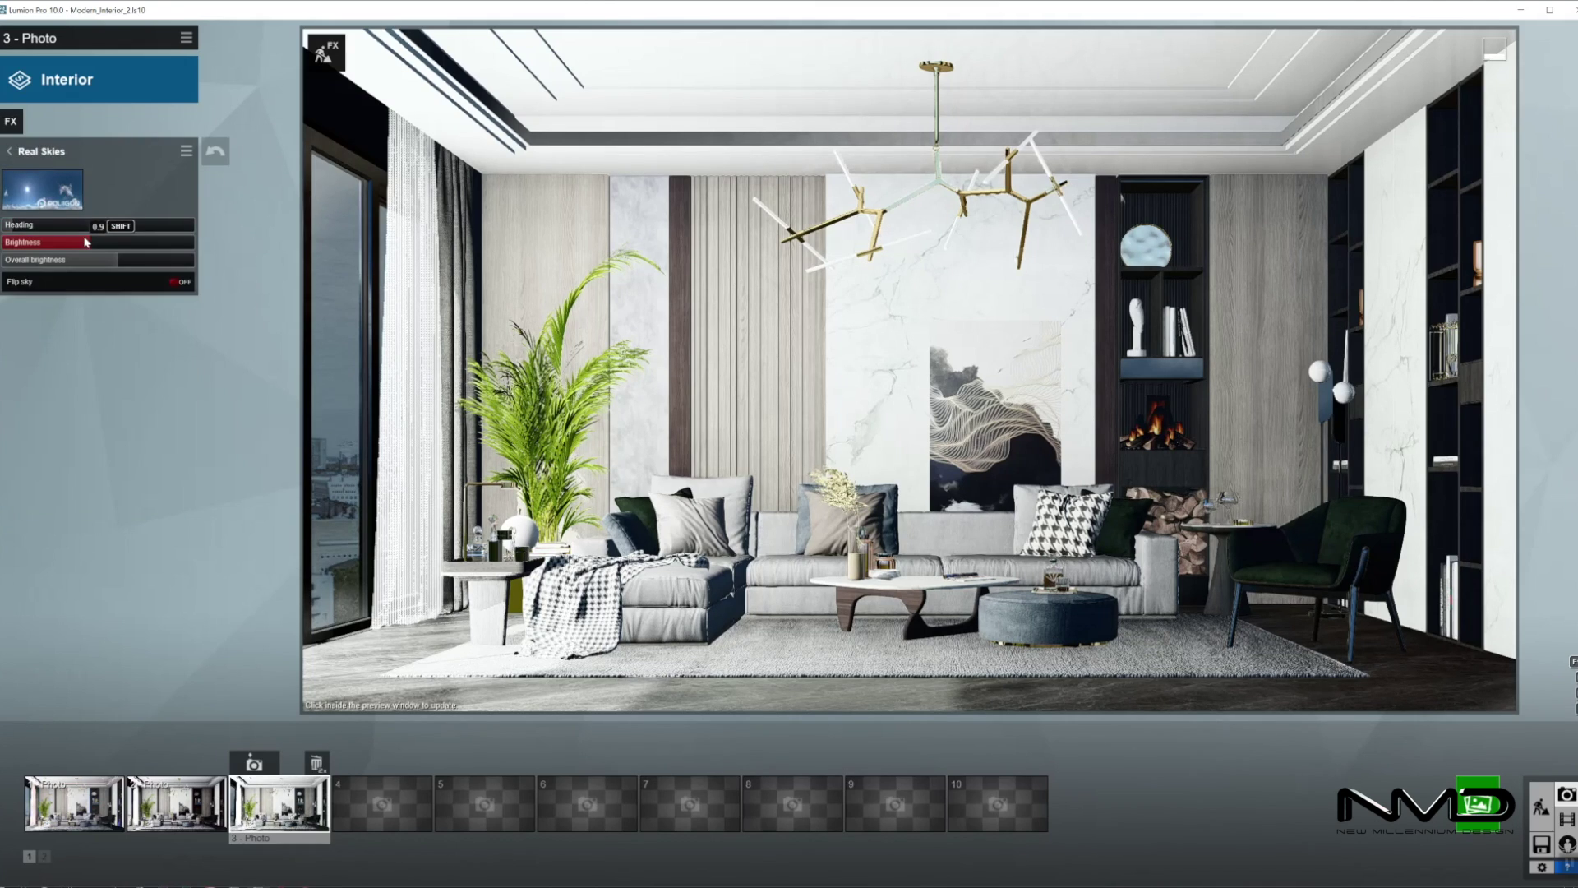
mouse_move(102, 243)
mouse_down()
mouse_move(136, 243)
mouse_move(105, 238)
mouse_up()
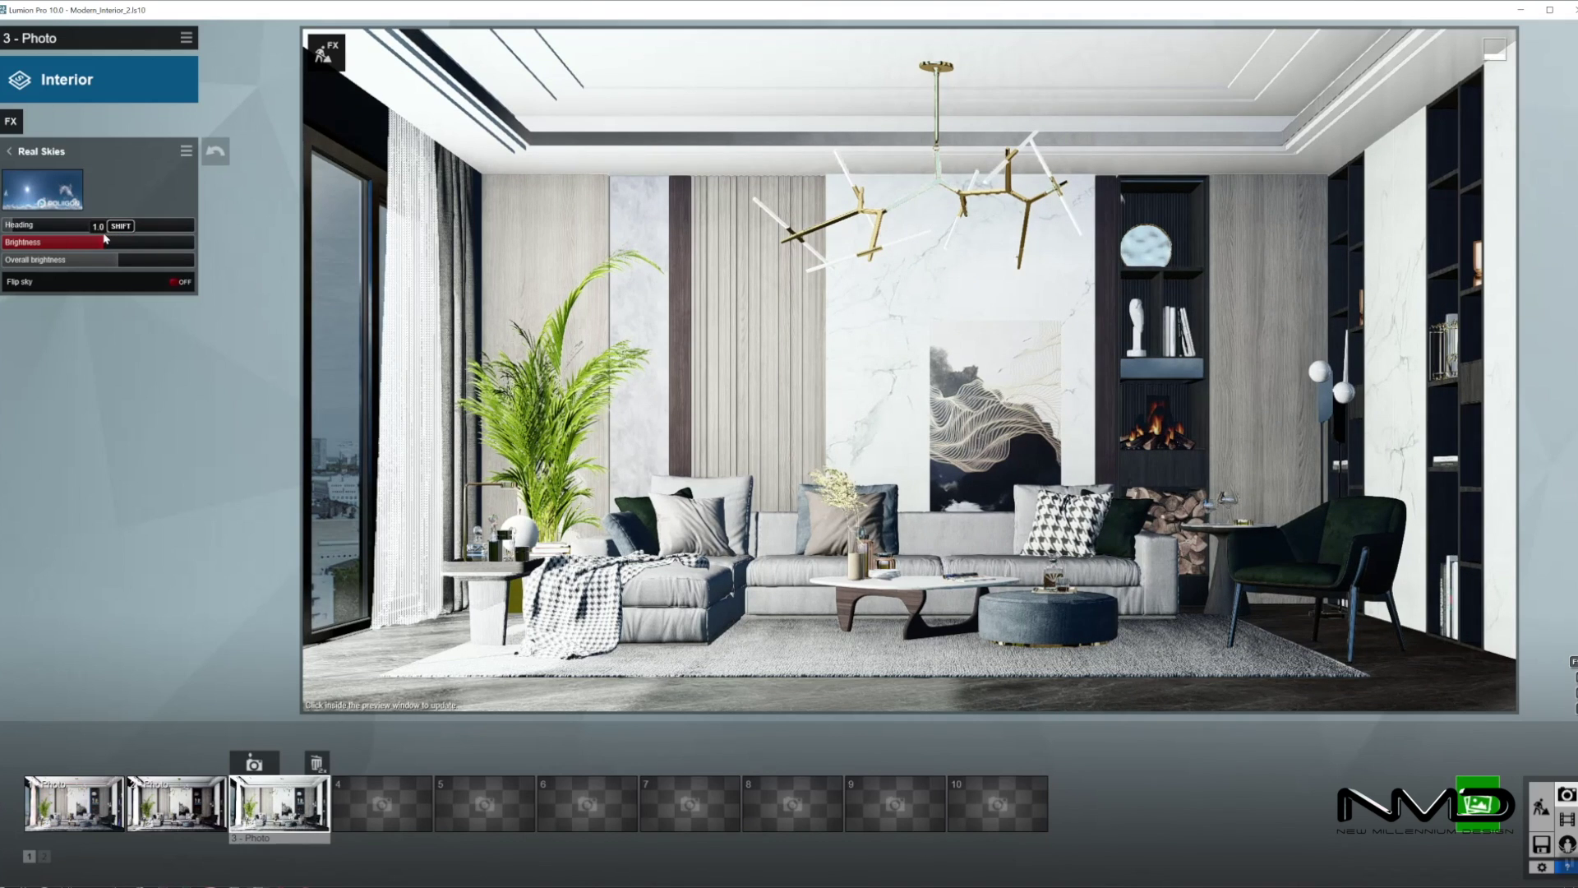
click(10, 151)
Step: Raise the contrast of the Color Correction effect slightly and update the photo's preview
click(49, 367)
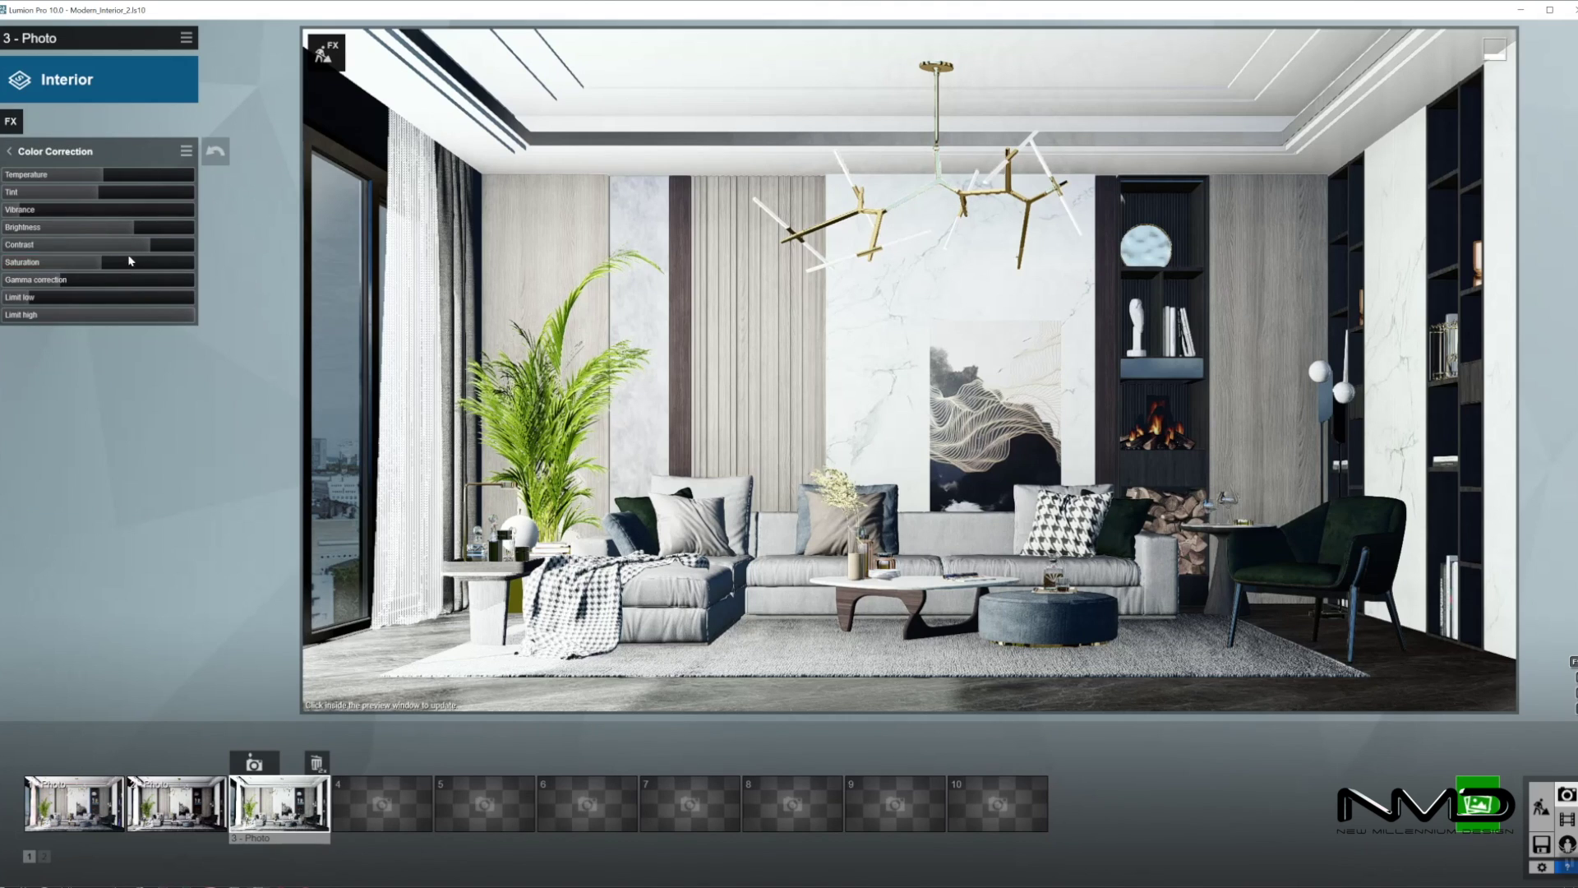
drag(150, 246, 167, 248)
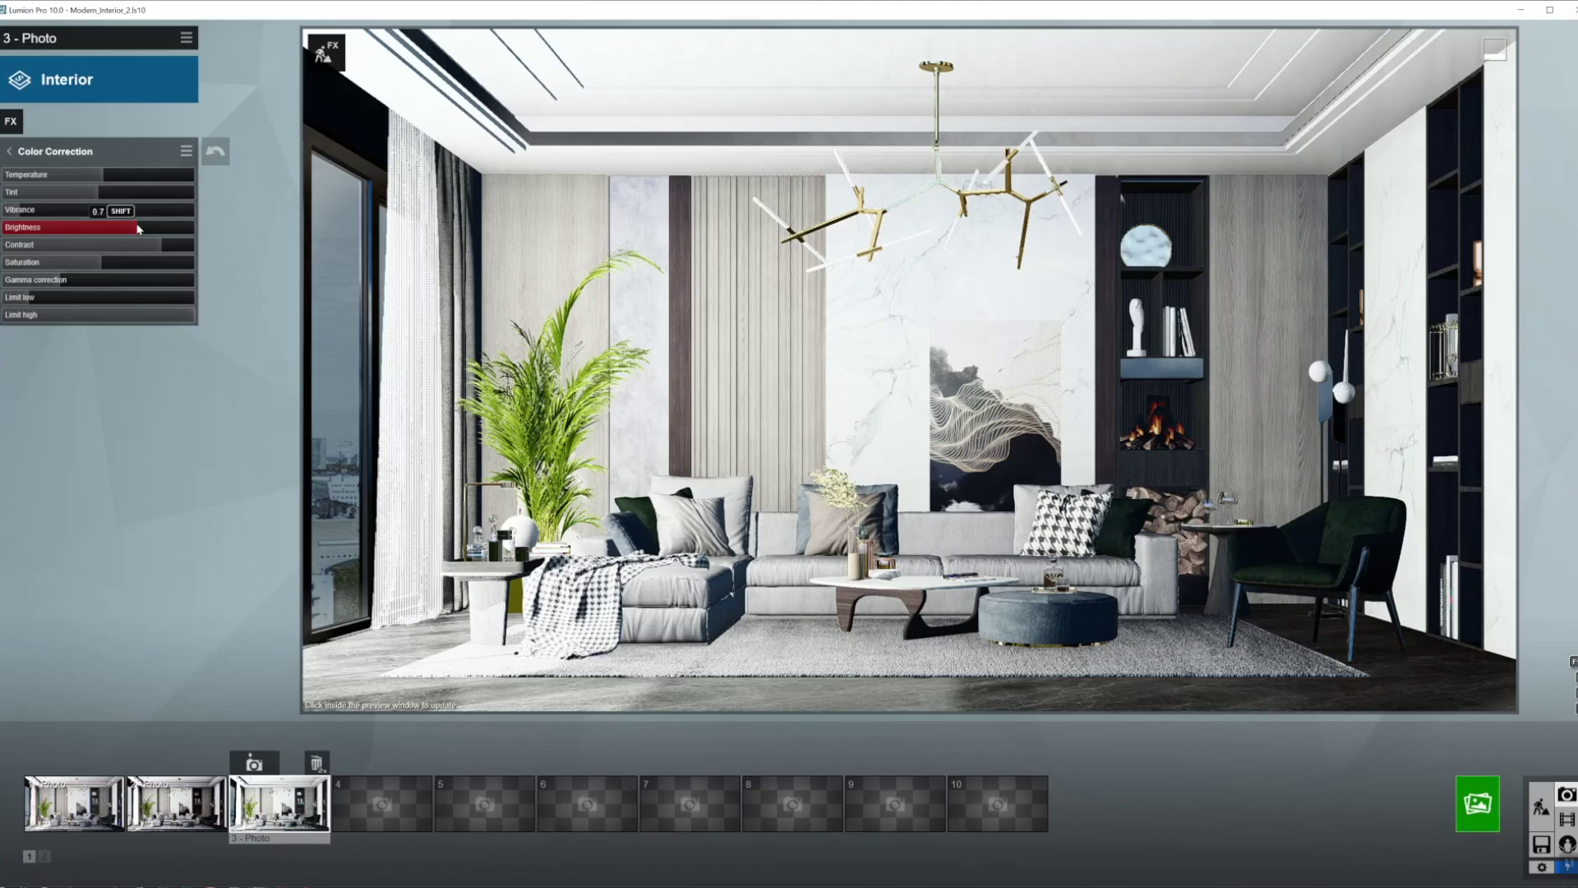
click(10, 152)
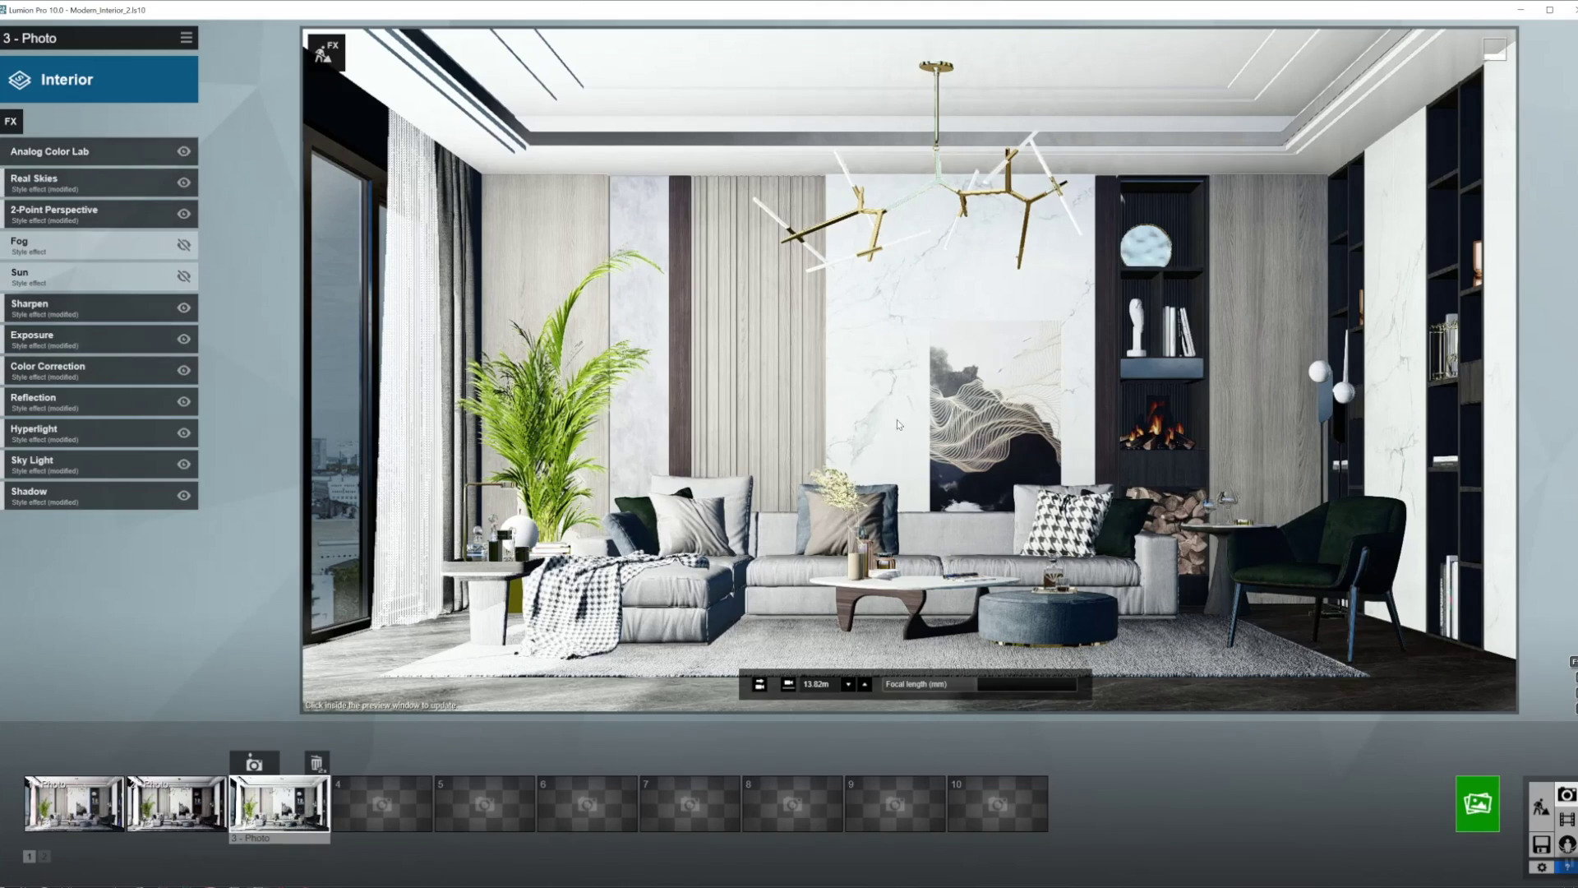
click(900, 424)
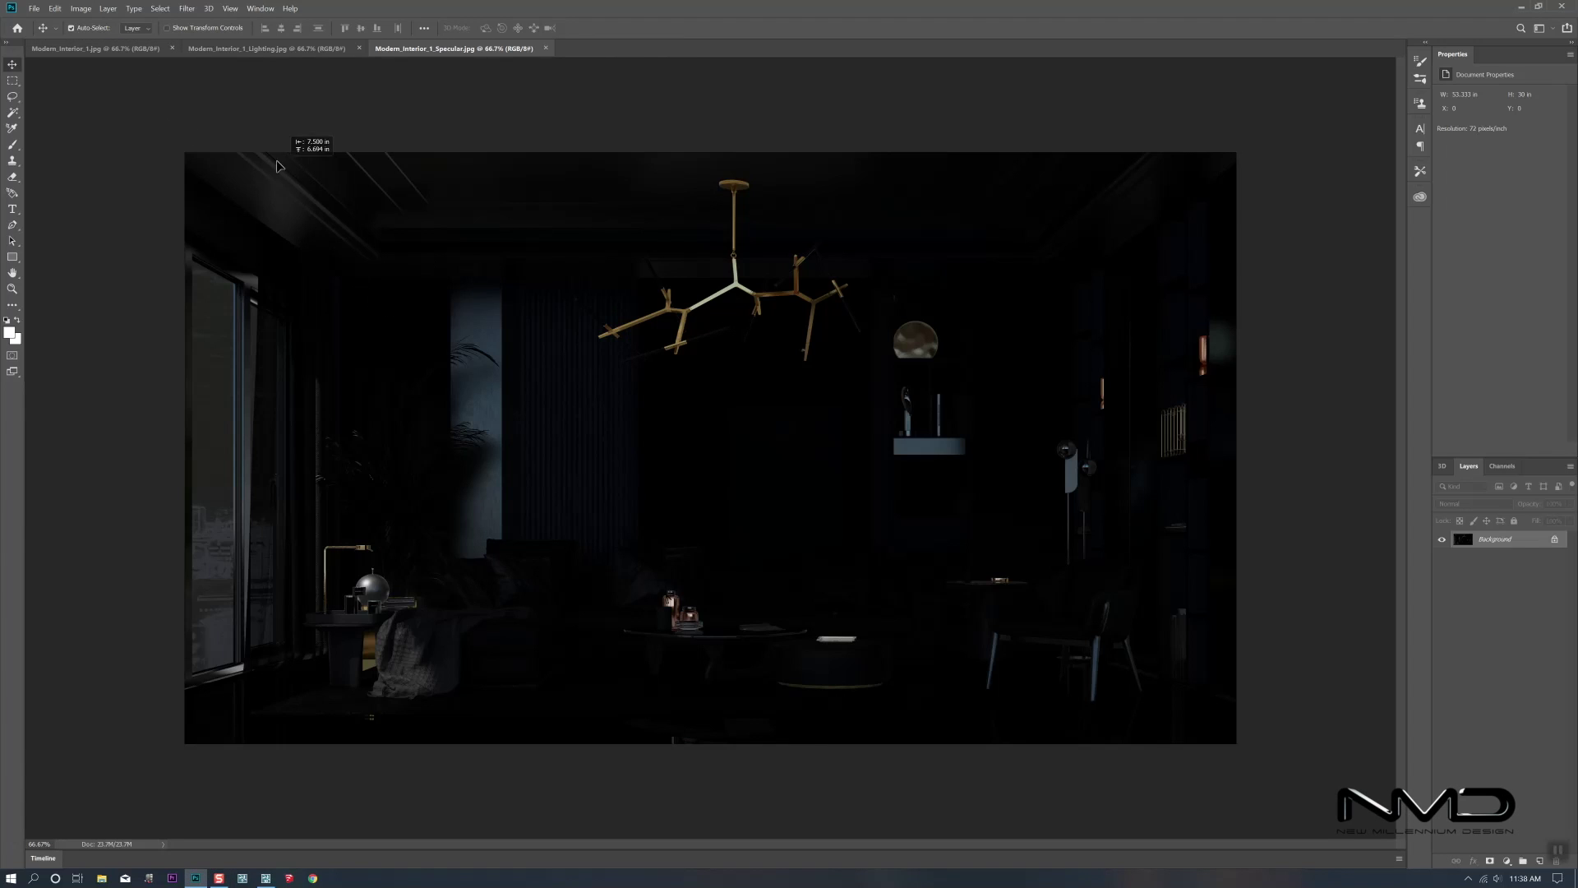
Step: In Photoshop, place the specular pass as a layer over Modern_Interior_1.jpg and set its blend mode to Screen
drag(137, 49, 862, 373)
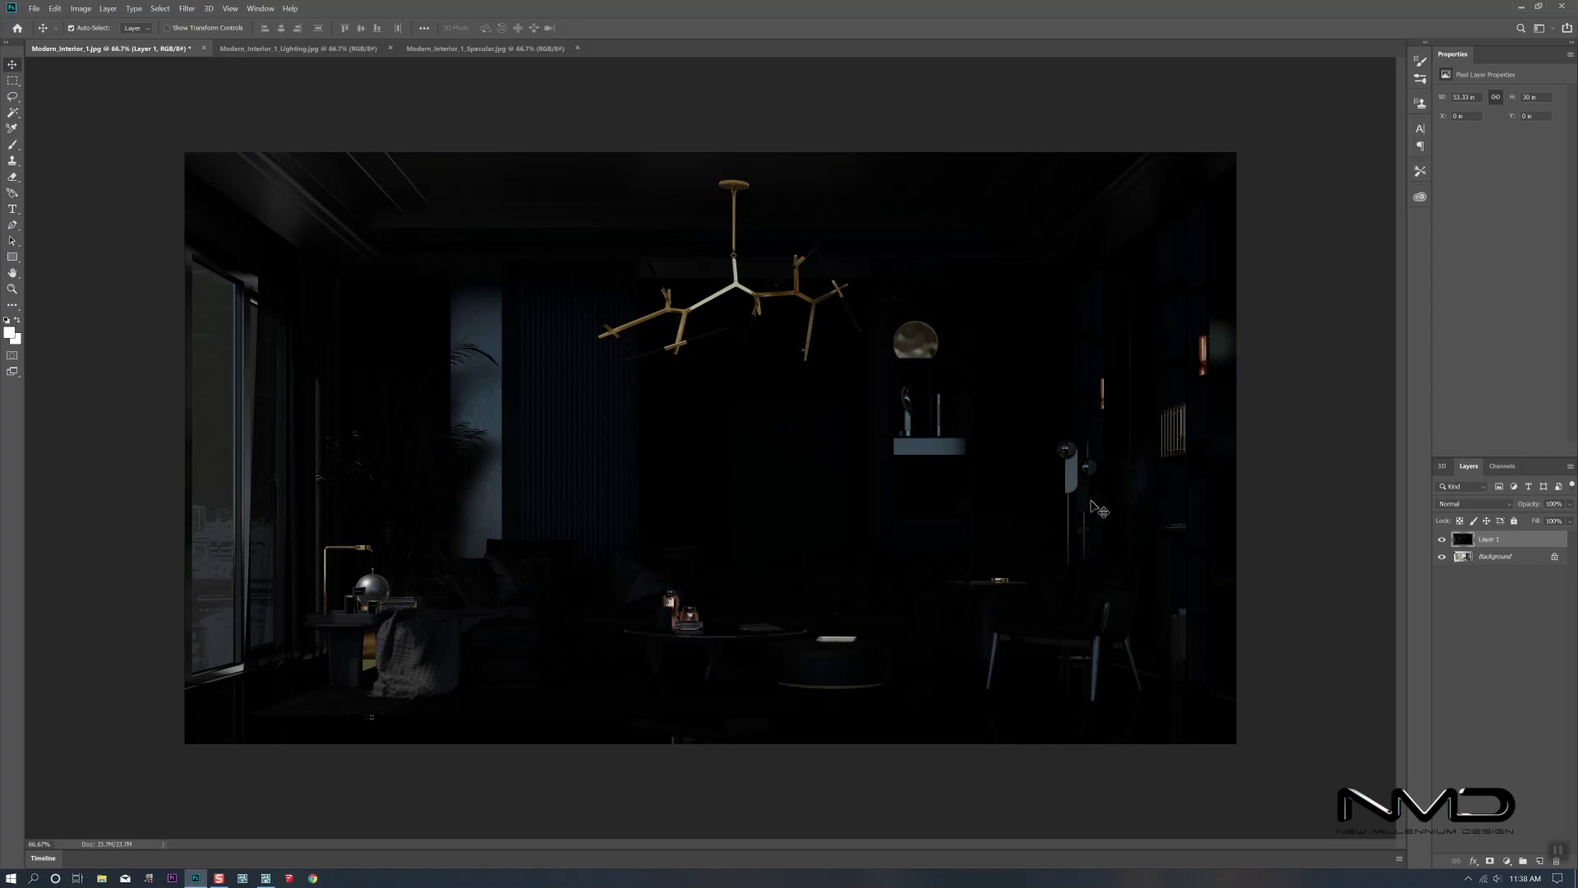
click(1471, 503)
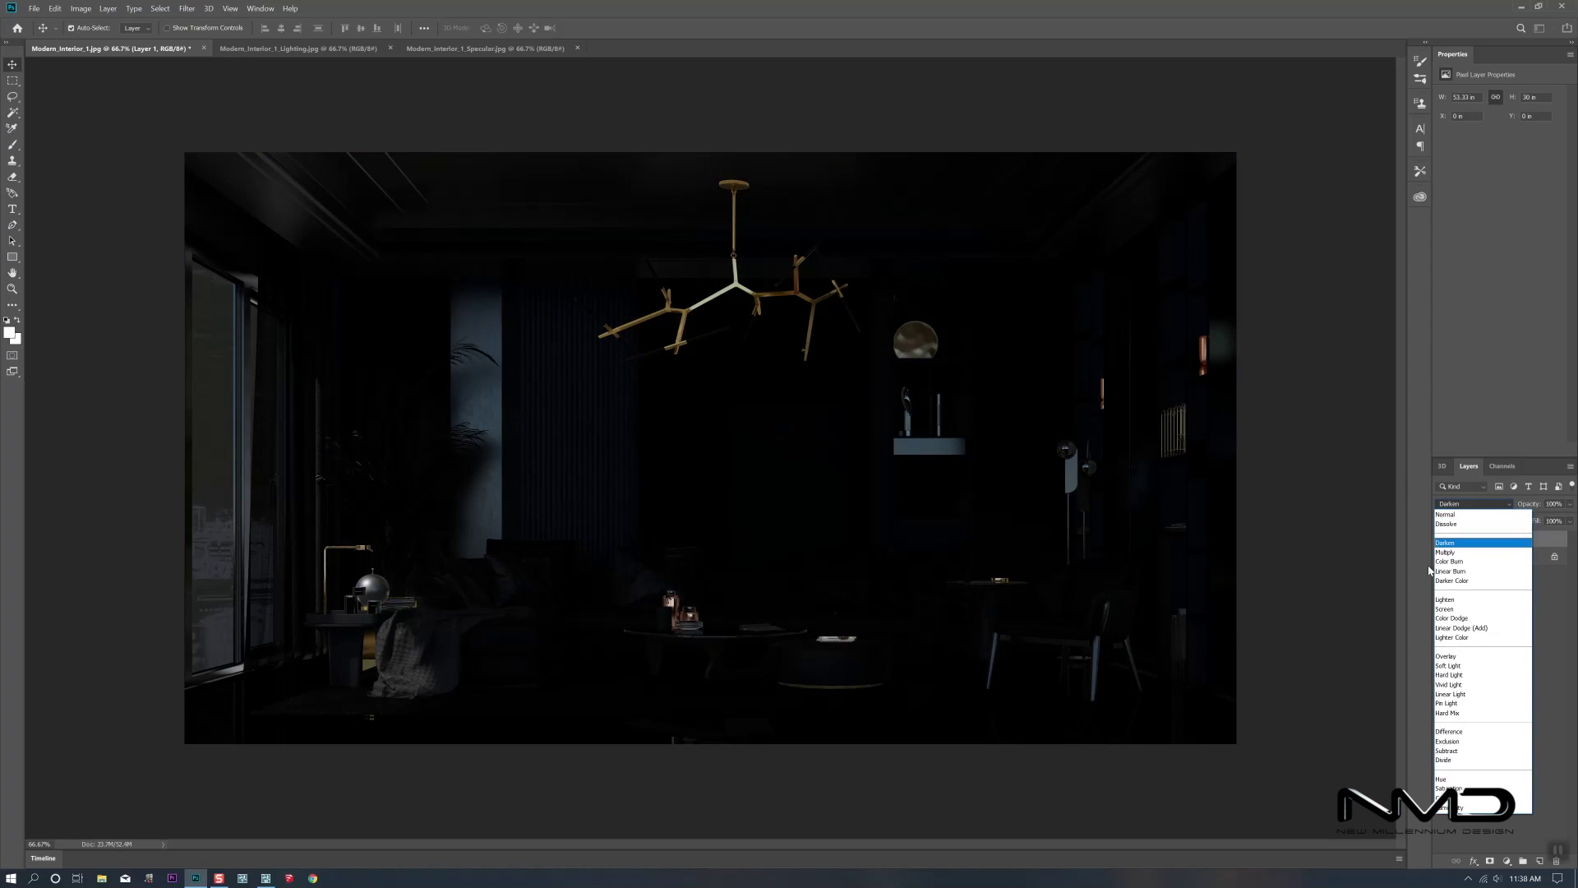
click(1443, 612)
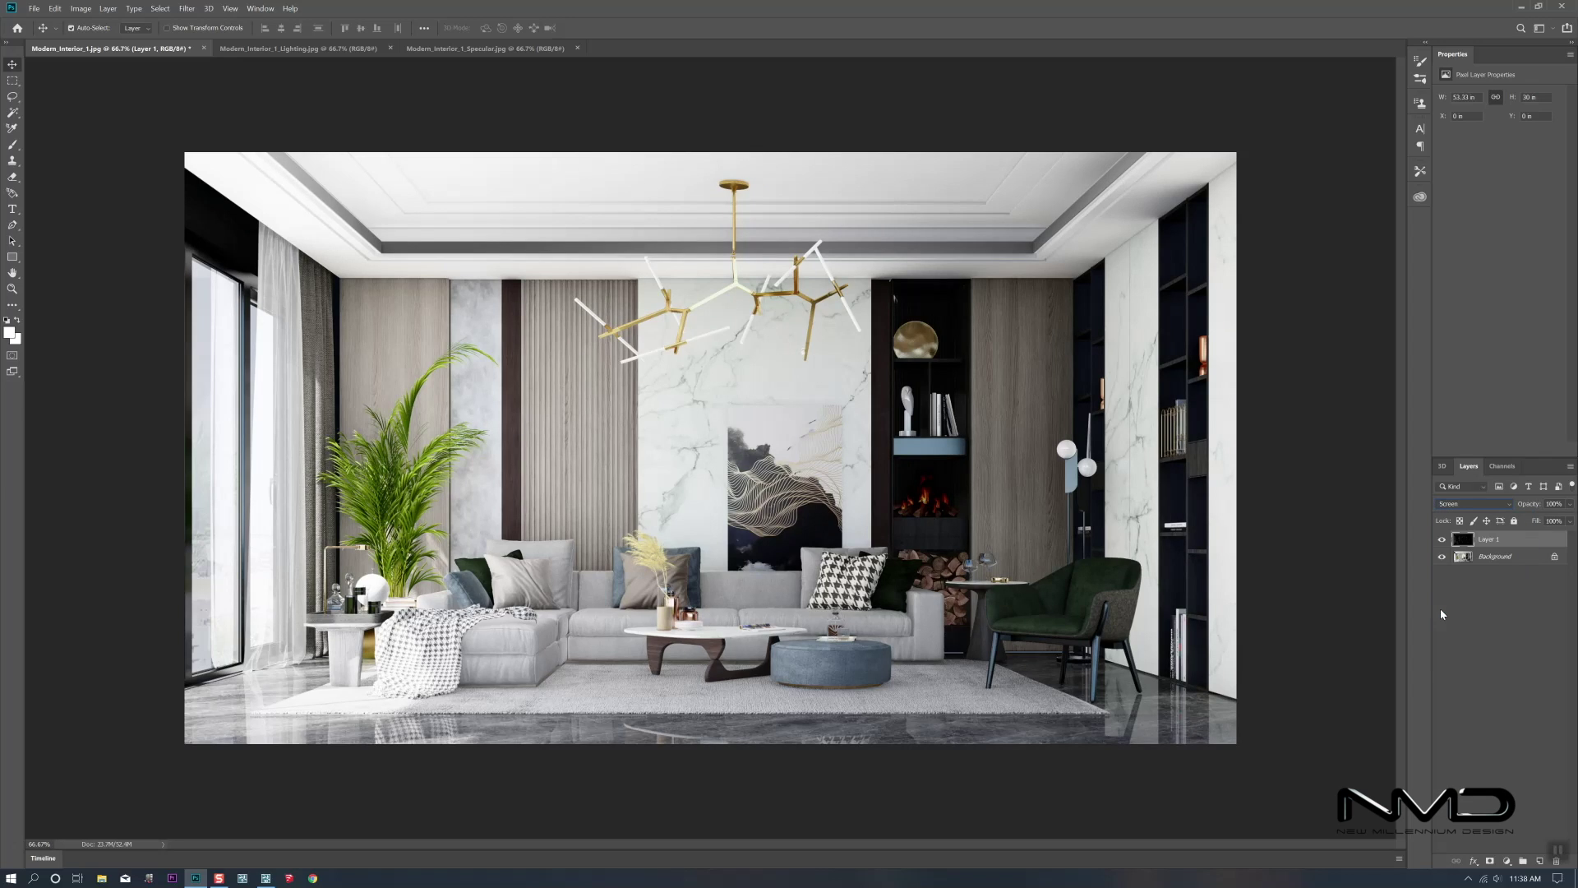
Step: Reduce the specular layer's opacity to about 89% and toggle its visibility to compare the image with and without it
click(1442, 540)
click(1442, 539)
click(1571, 507)
drag(1567, 518, 1564, 521)
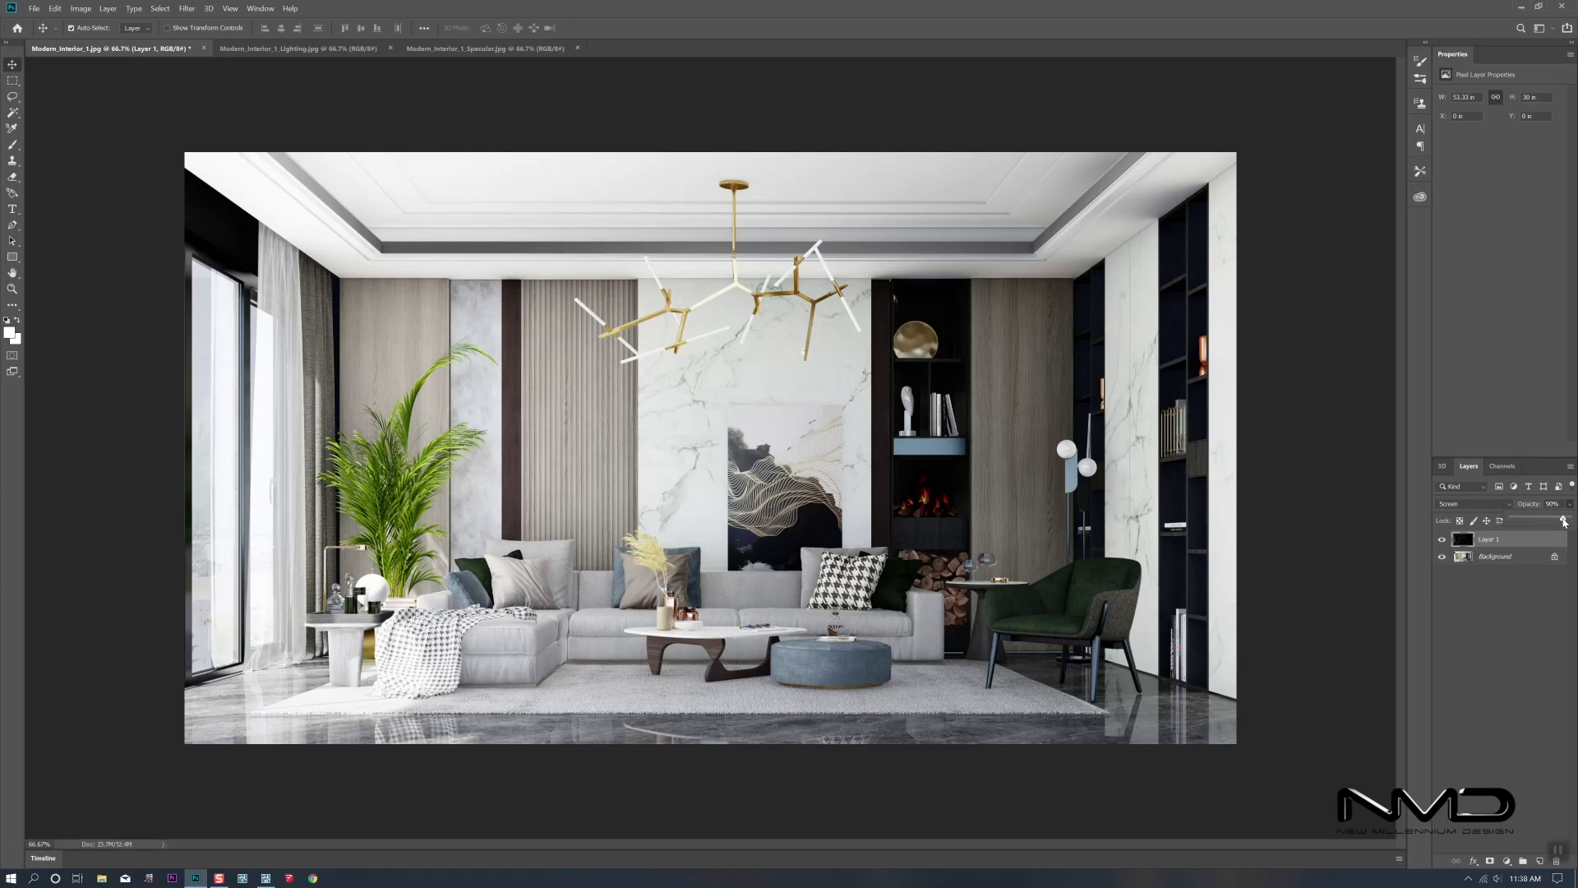
click(1441, 539)
click(1441, 539)
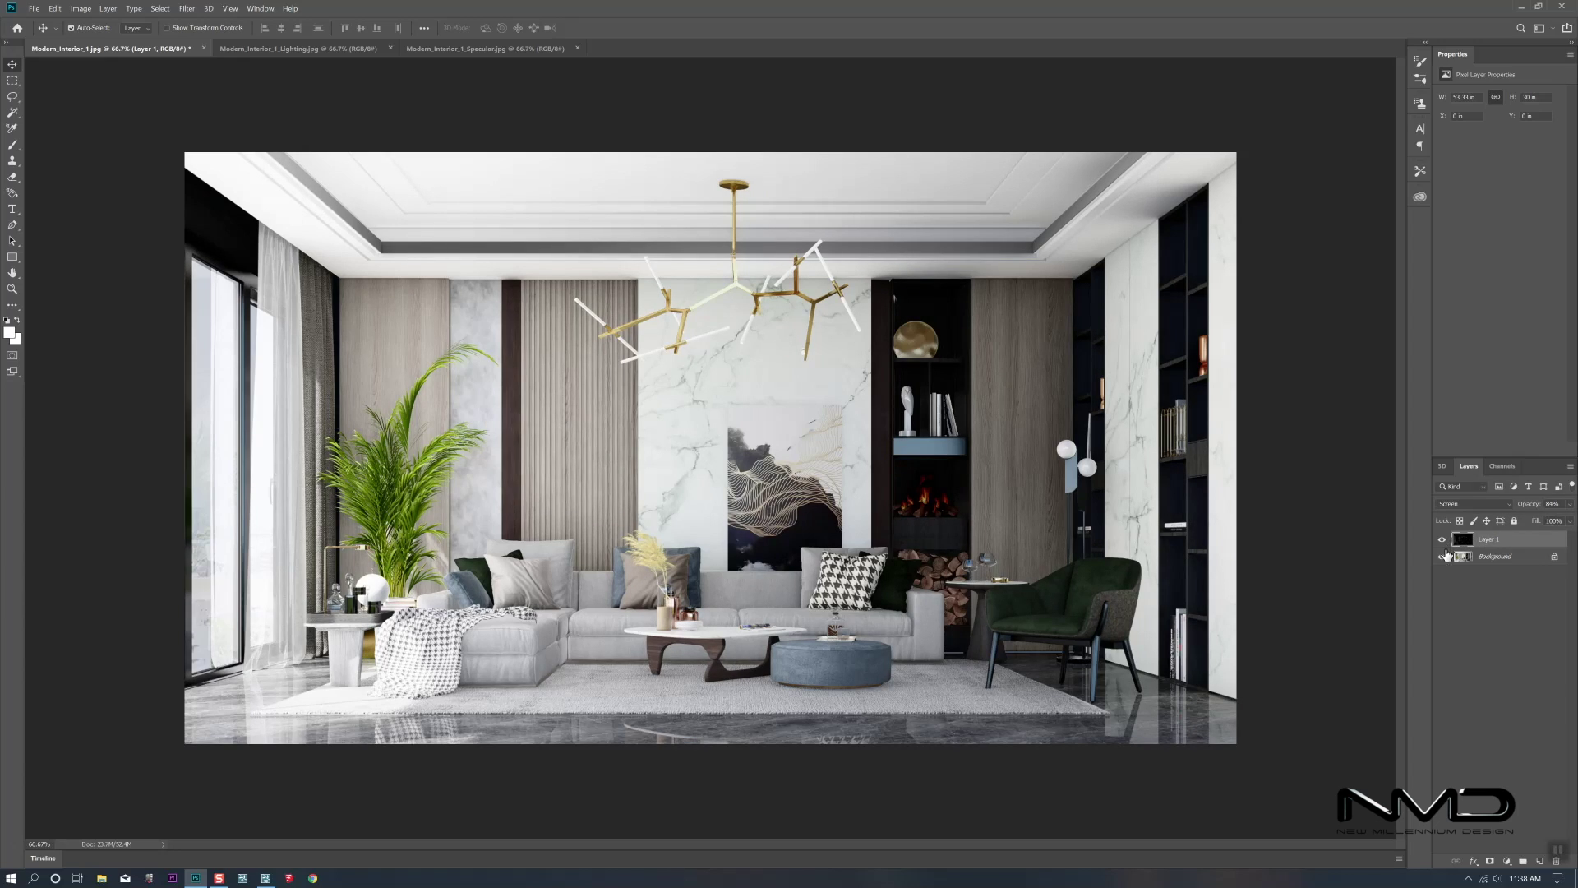
Step: Select the specular layer together with the background and flatten the image
click(1492, 559)
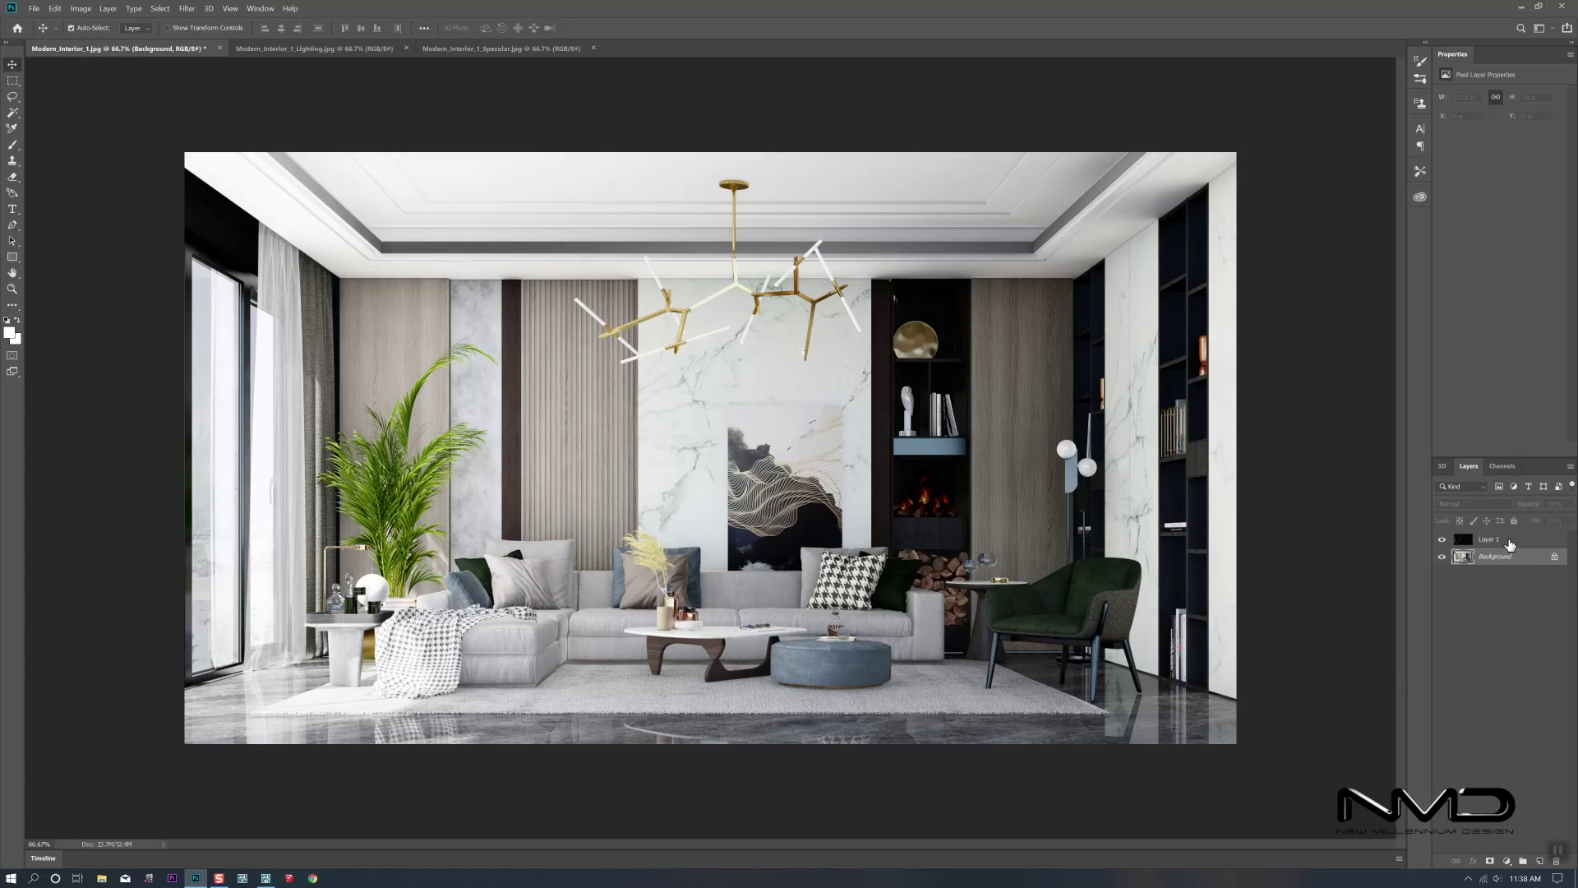
click(1510, 544)
right_click(1509, 549)
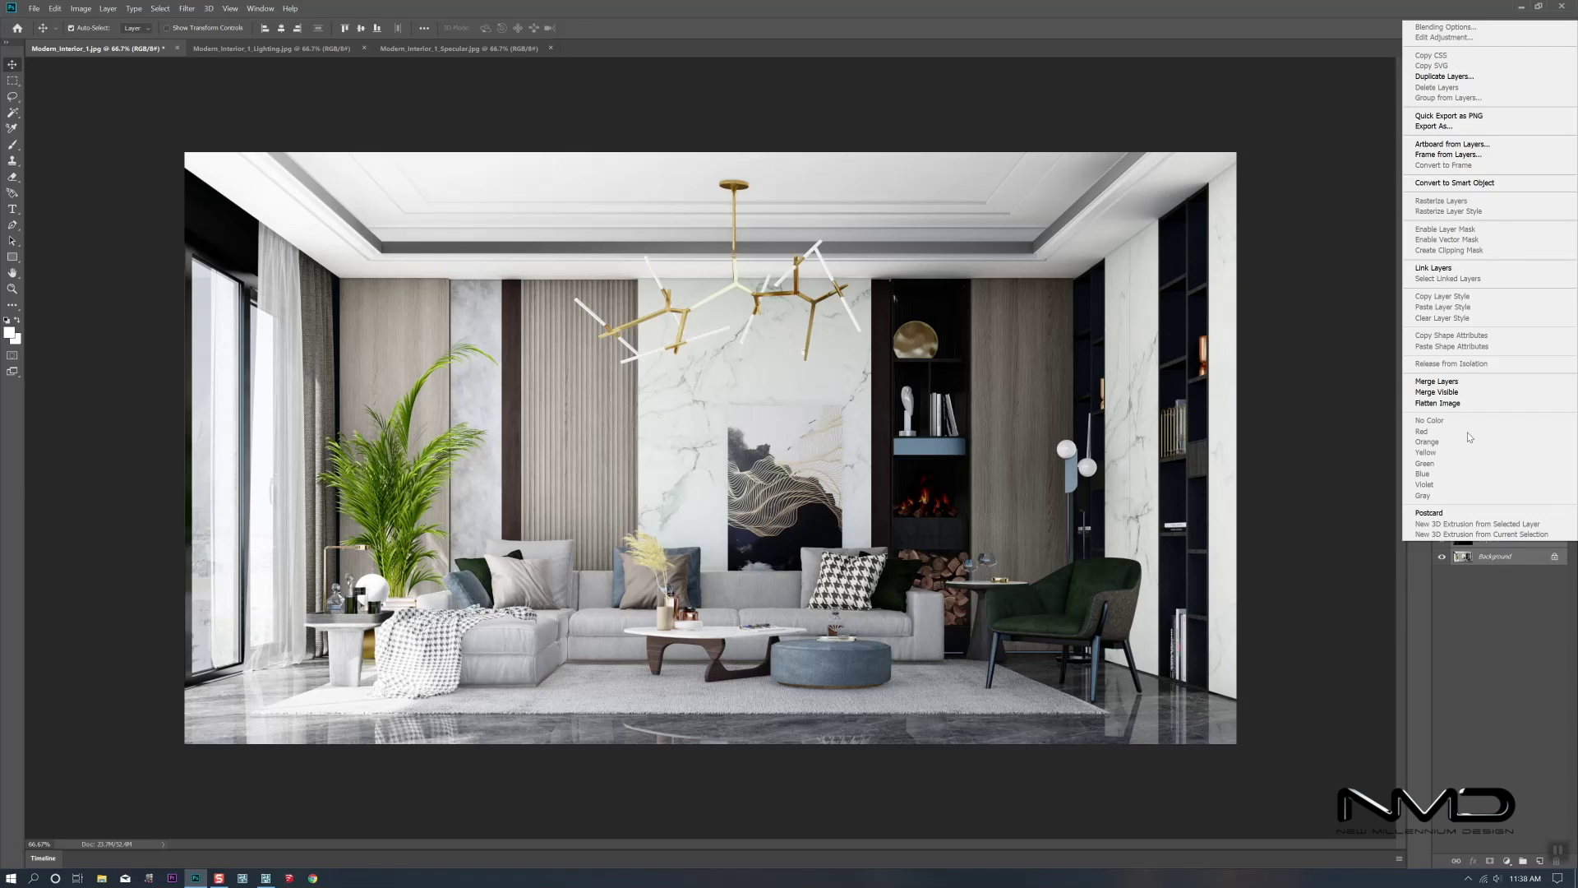
click(1471, 403)
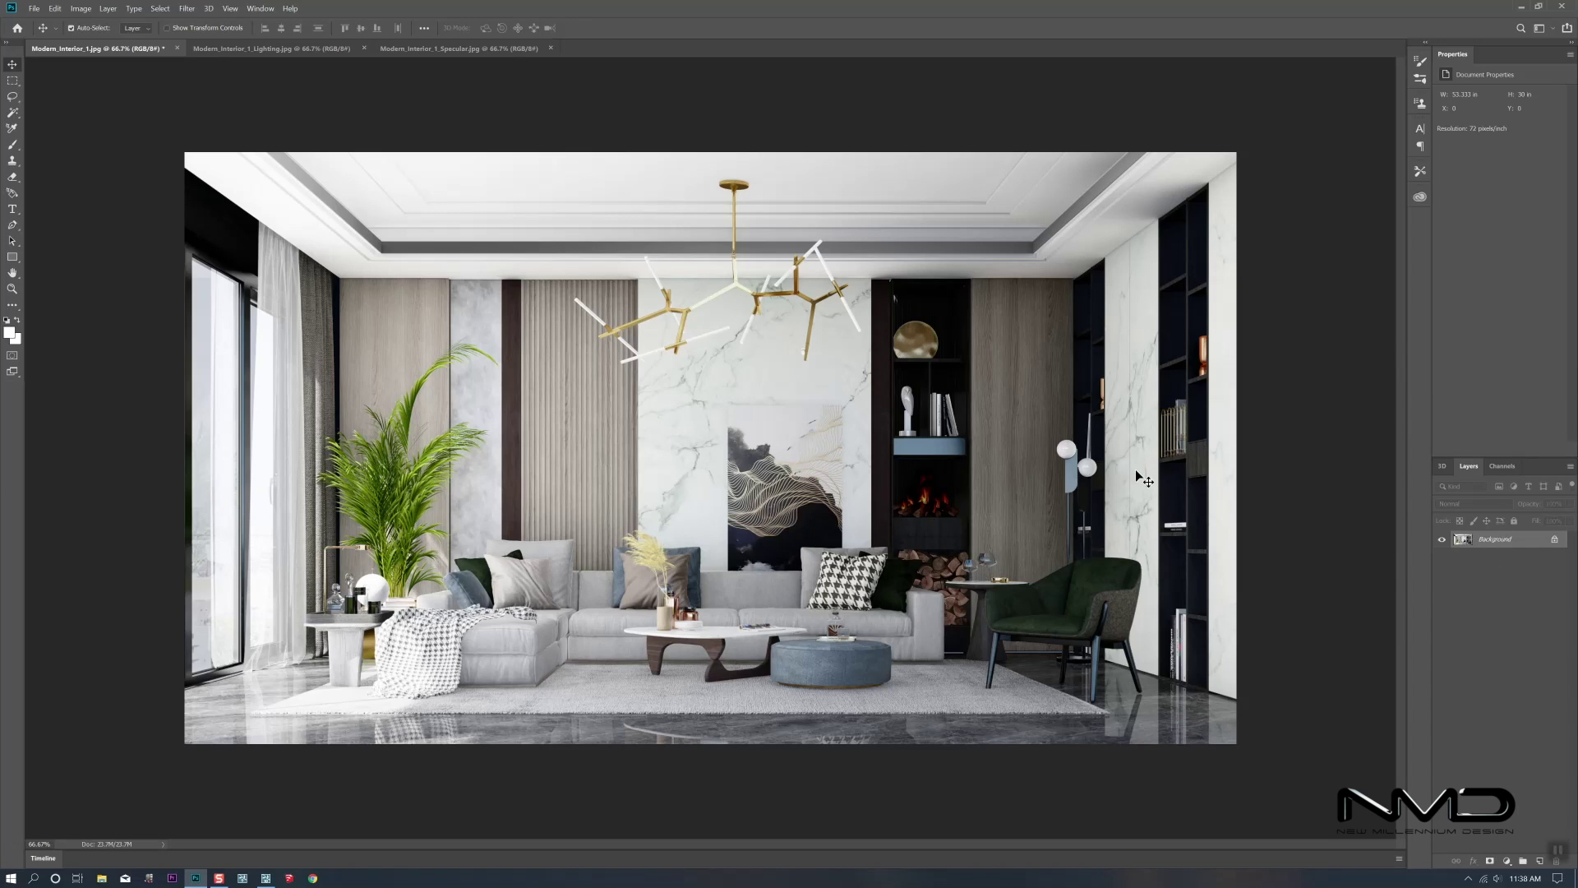
Step: Place the lighting pass as a layer over Modern_Interior_1.jpg and set its blend mode to Soft Light
click(301, 49)
drag(369, 244, 811, 436)
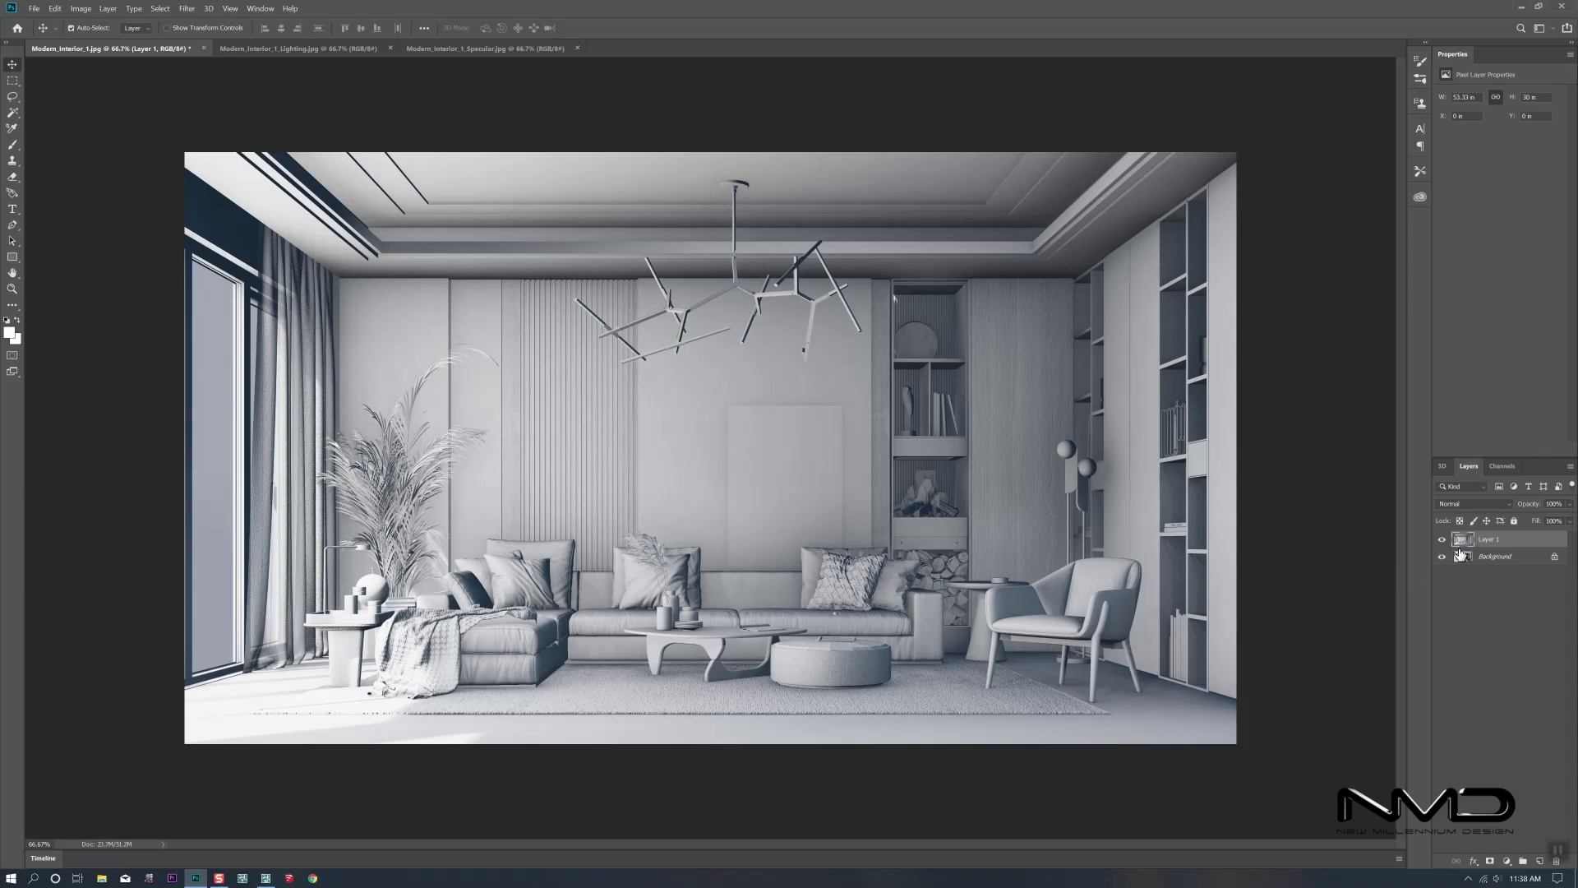
click(1476, 503)
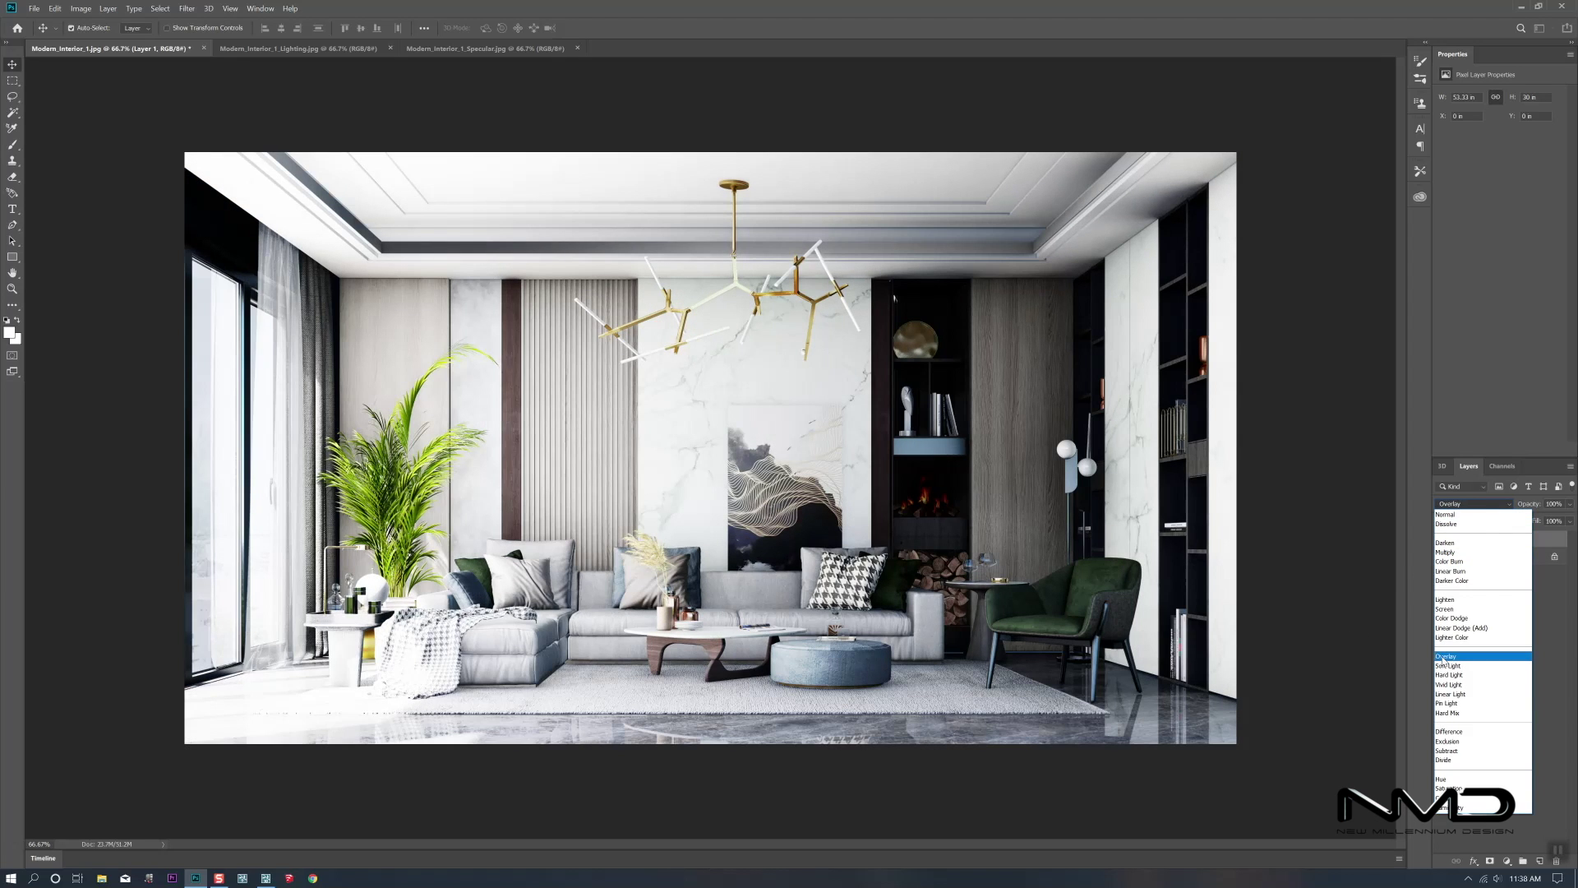
click(1446, 665)
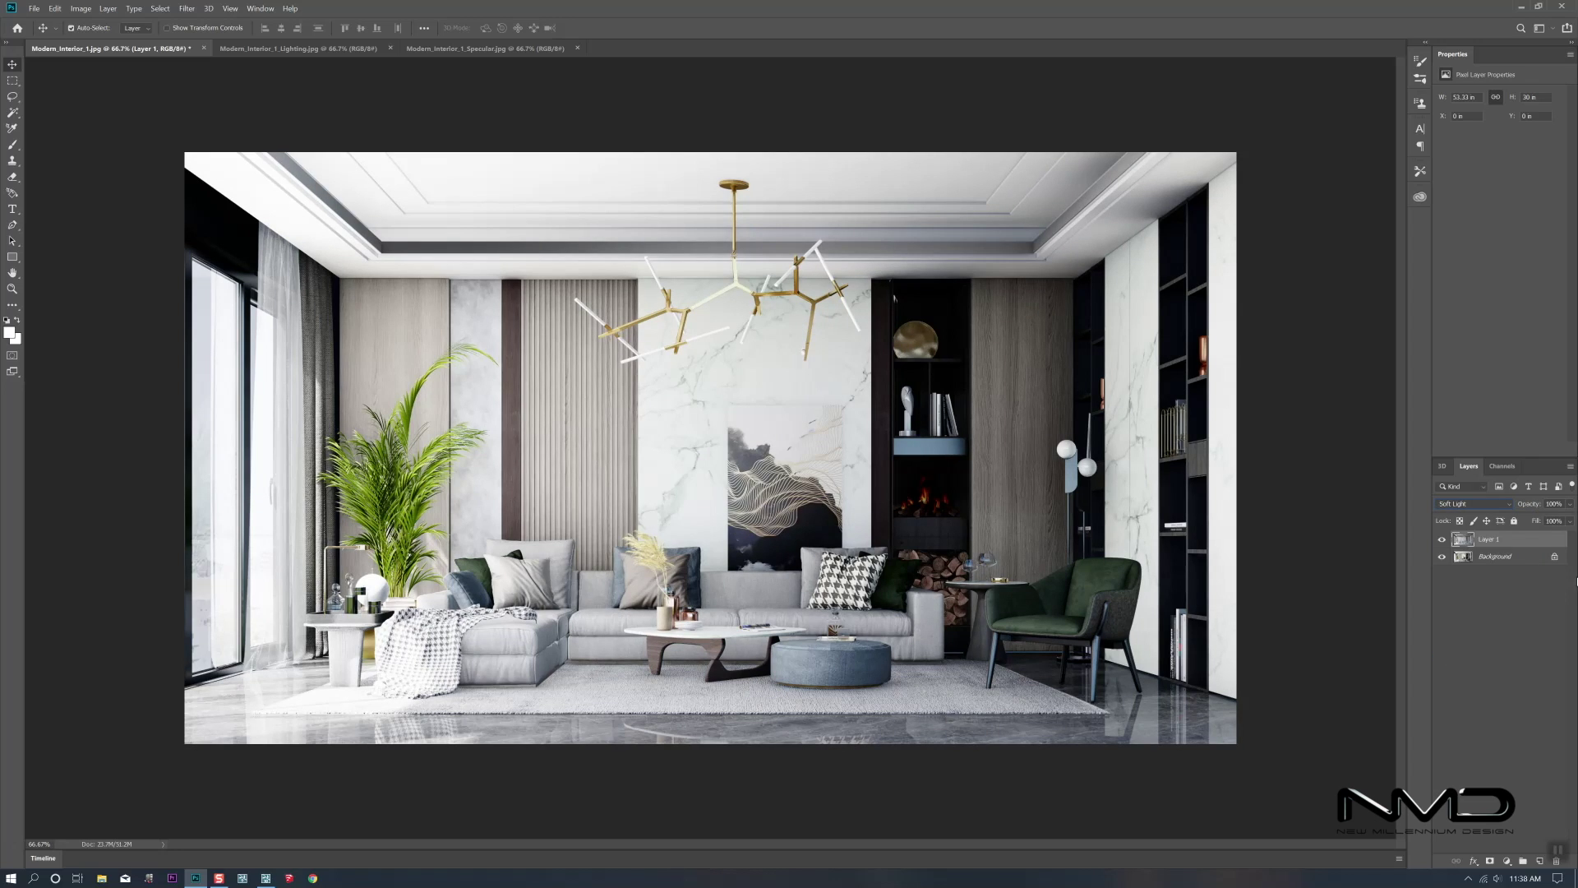
Step: Reduce the lighting layer's opacity to about 55% and toggle its visibility to compare the image with and without it
click(1569, 504)
drag(1512, 518, 1546, 525)
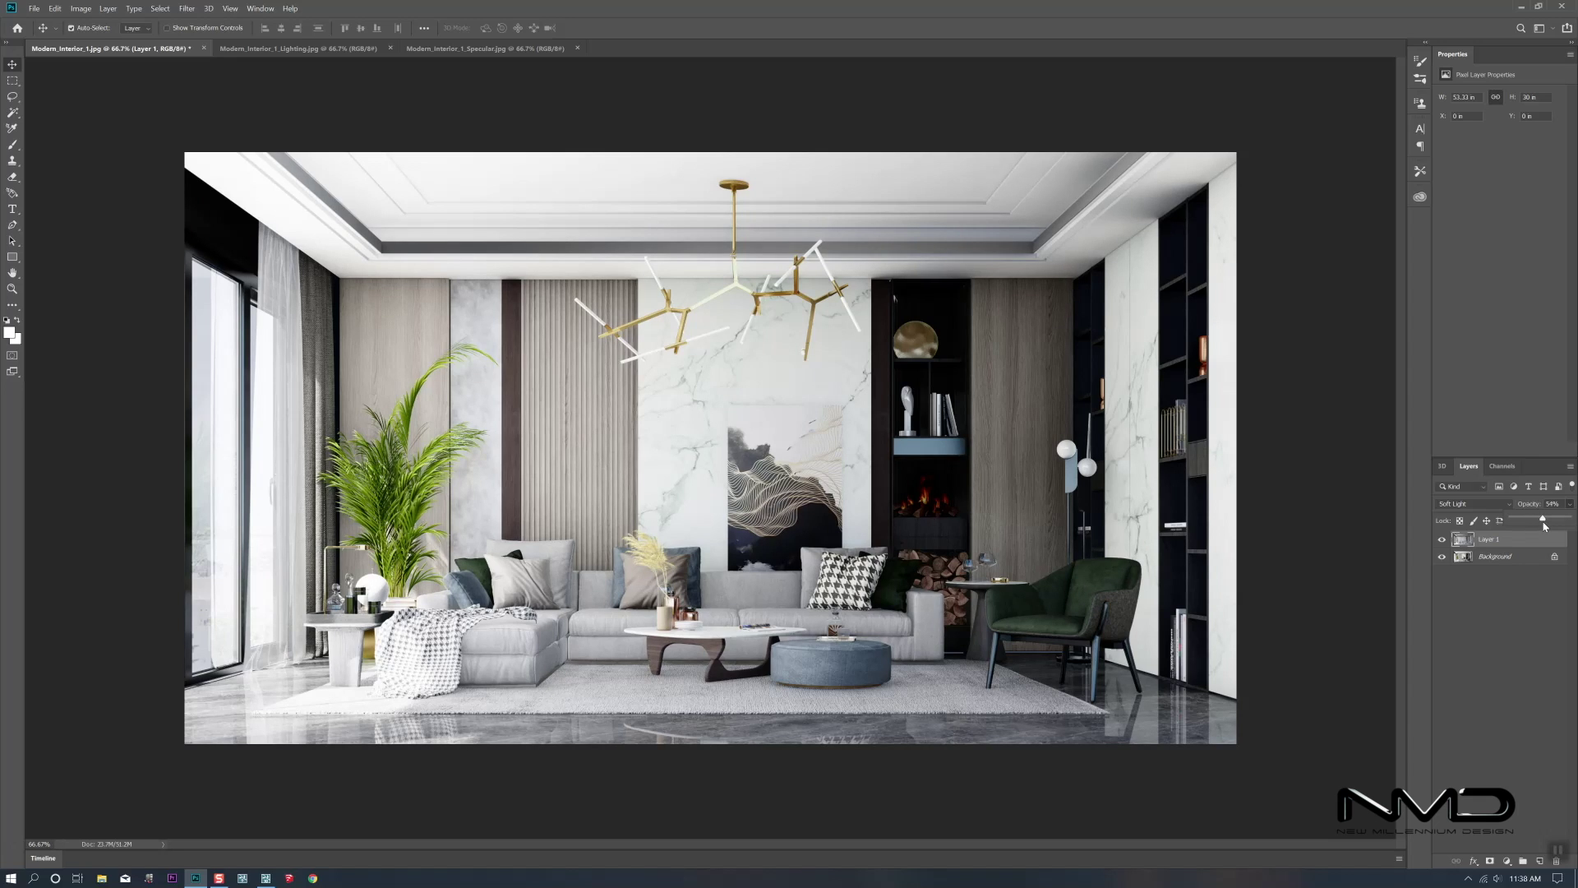
click(1443, 540)
click(1442, 541)
click(1443, 542)
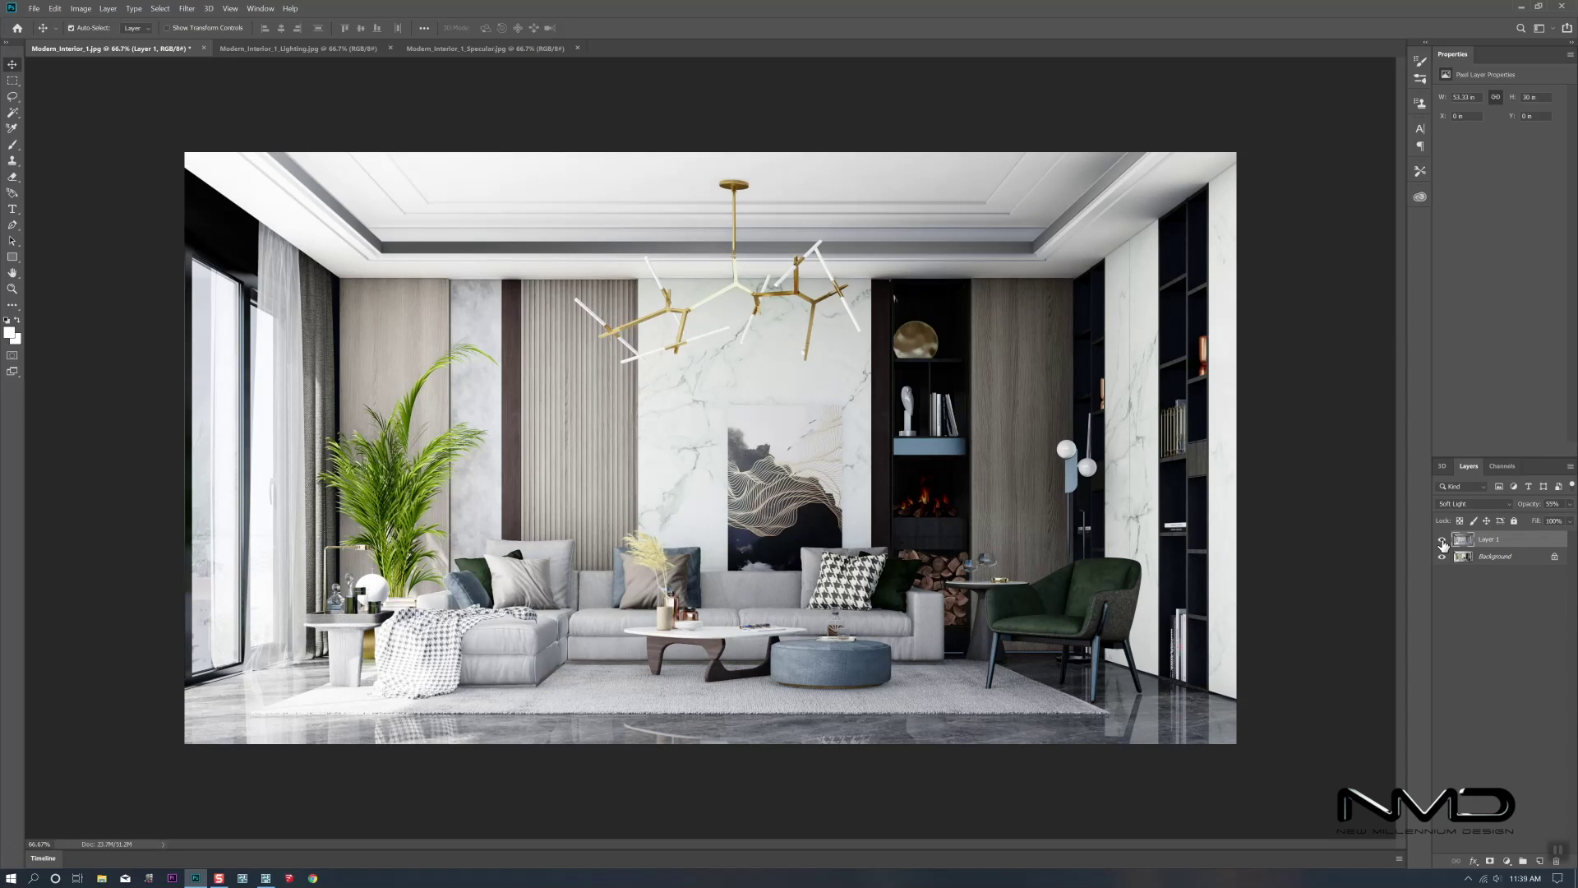
Step: Select the lighting layer together with the background and merge them into one layer
click(1501, 562)
shift+click(1501, 545)
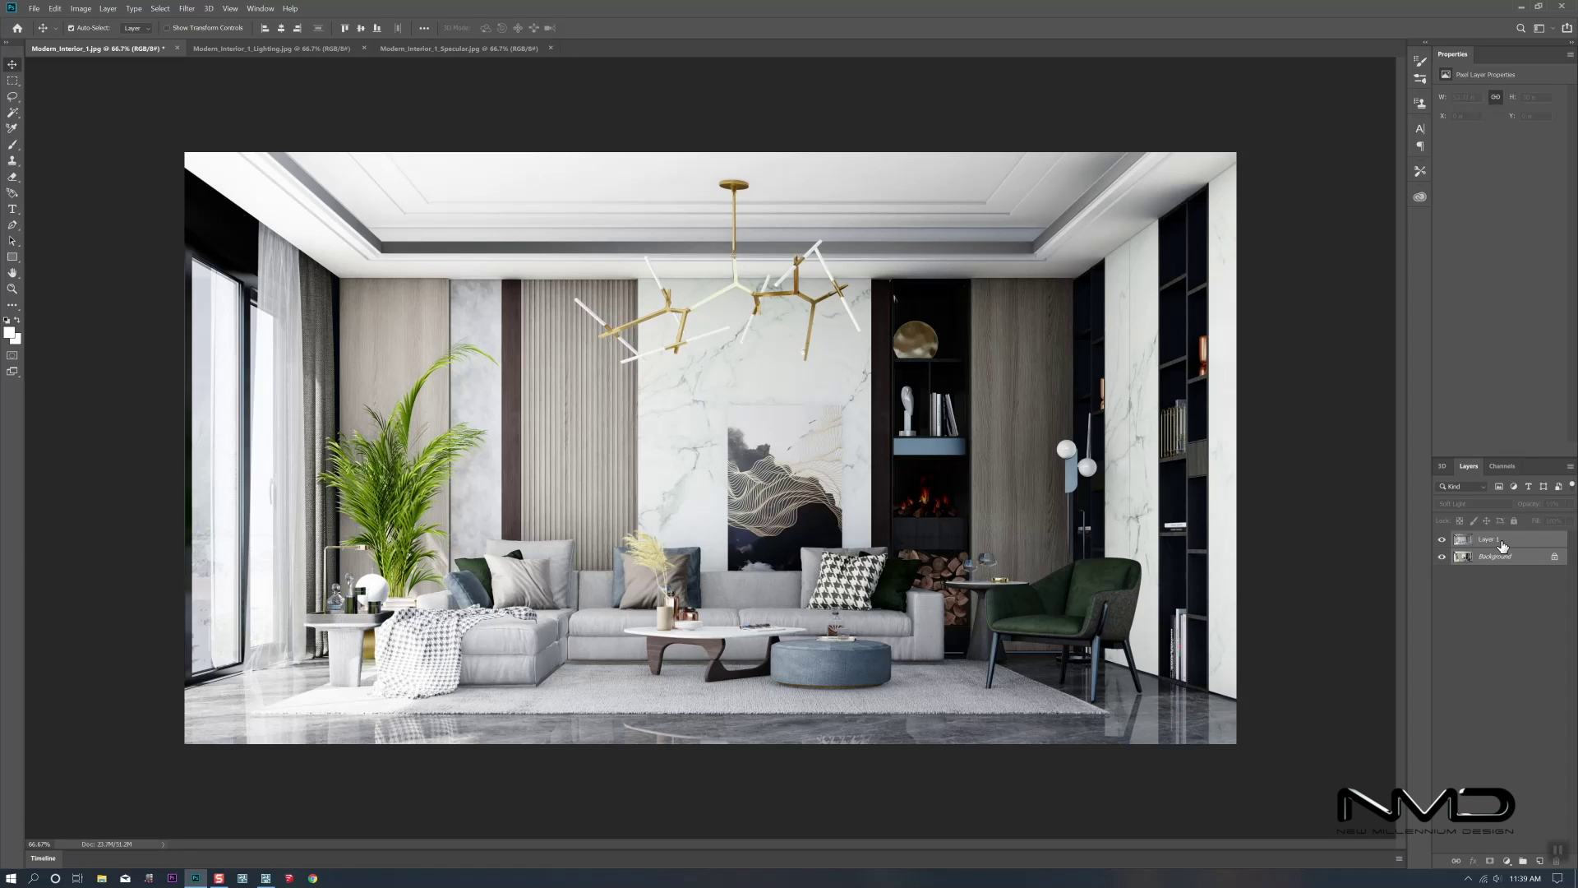
right_click(1501, 545)
click(1468, 382)
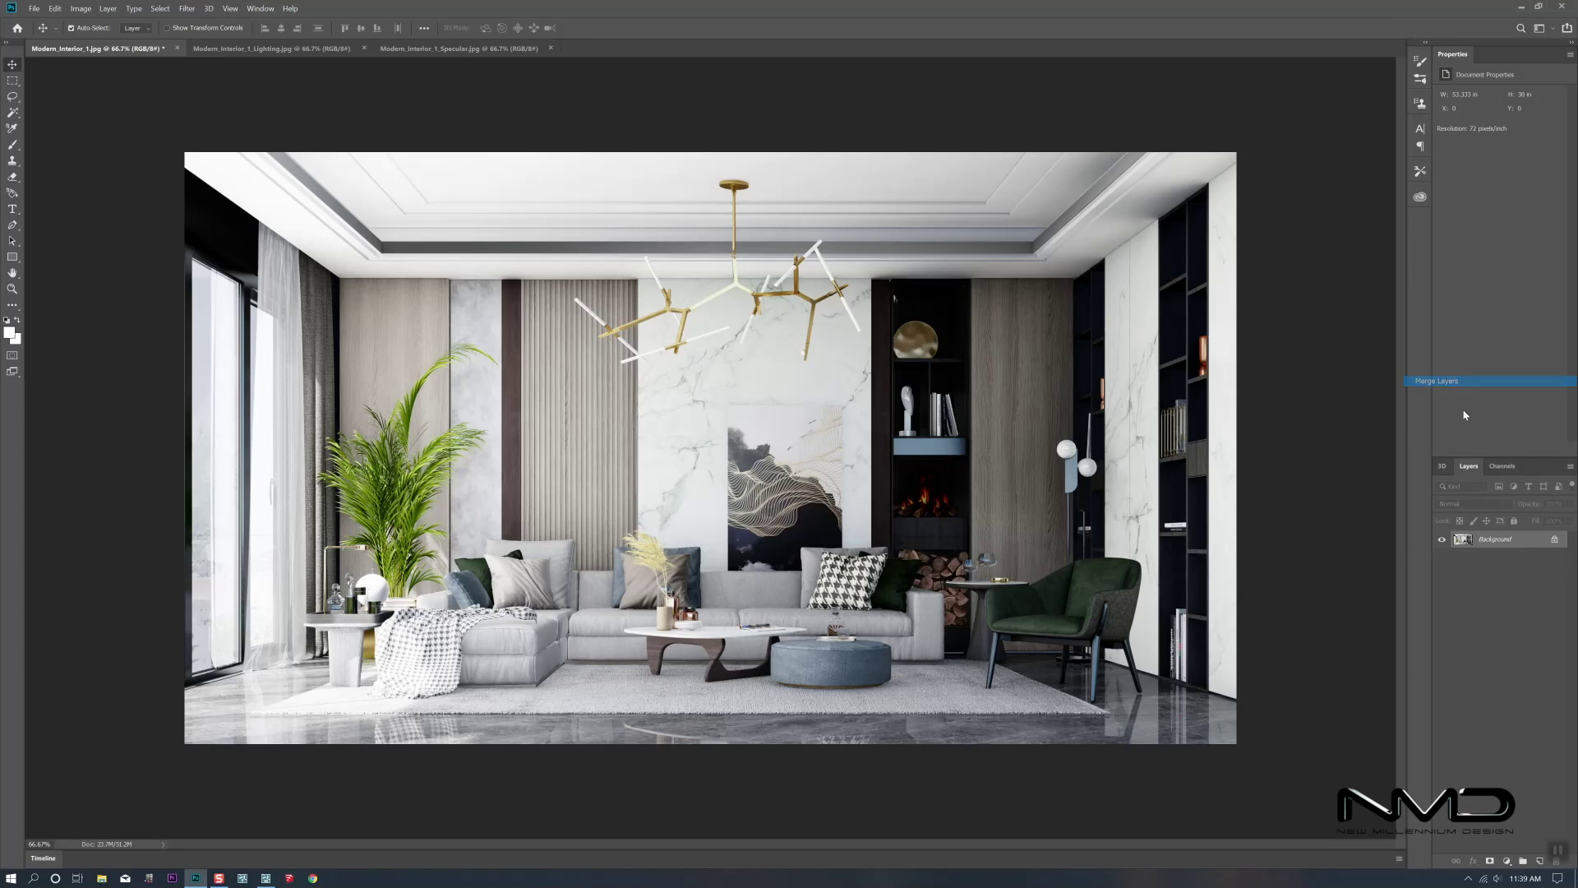
Step: Open a duplicate of the background layer in the Camera Raw filter, trying and resetting its automatic tone correction
drag(1539, 540, 1540, 859)
click(186, 10)
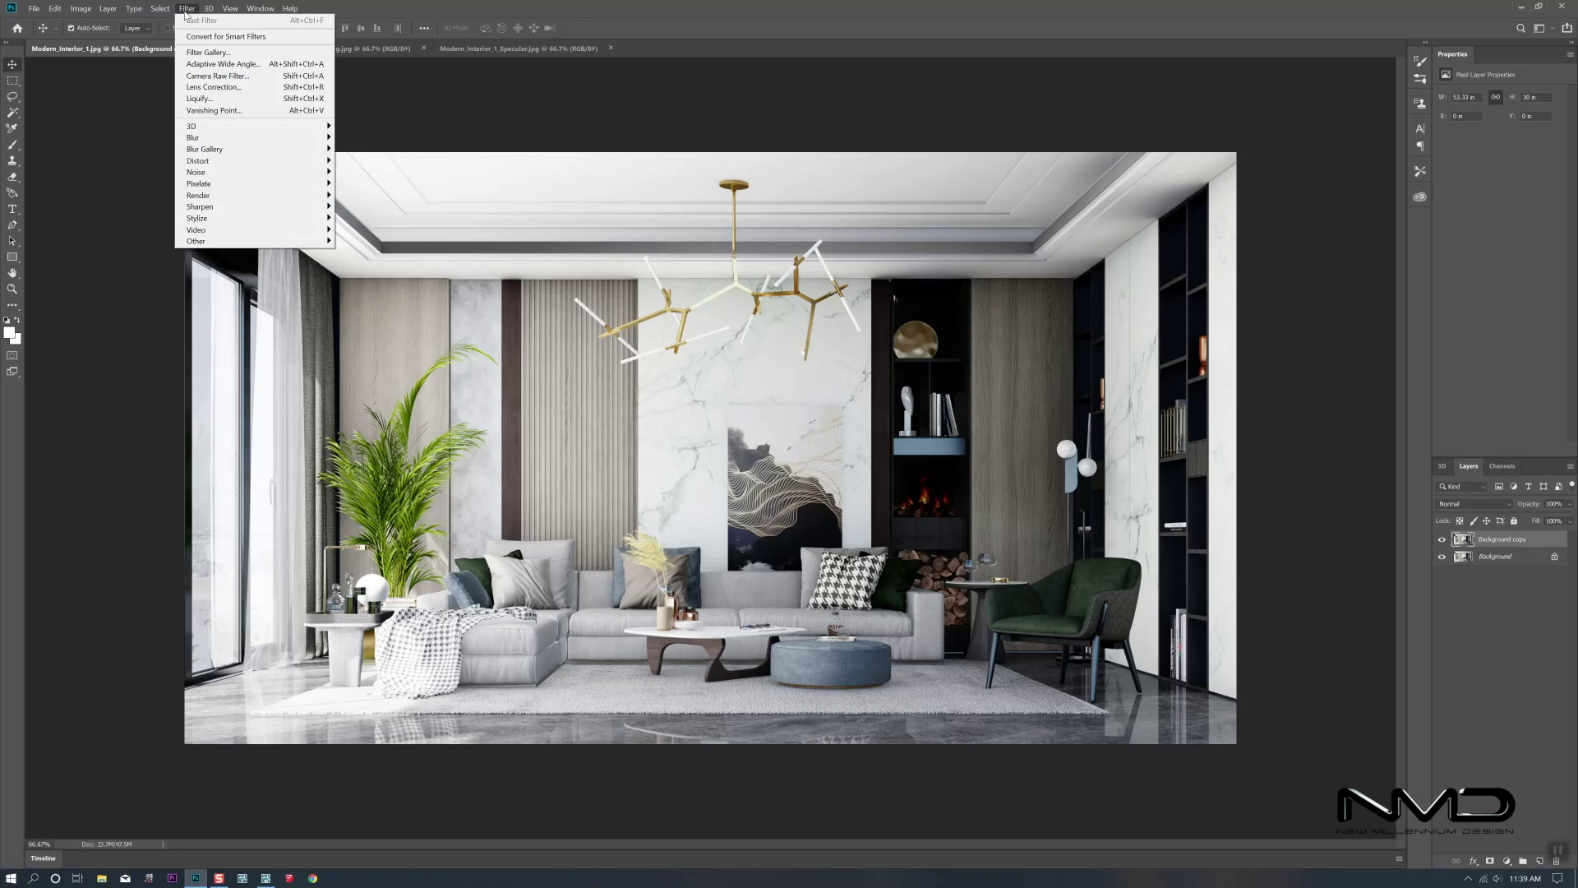
click(215, 76)
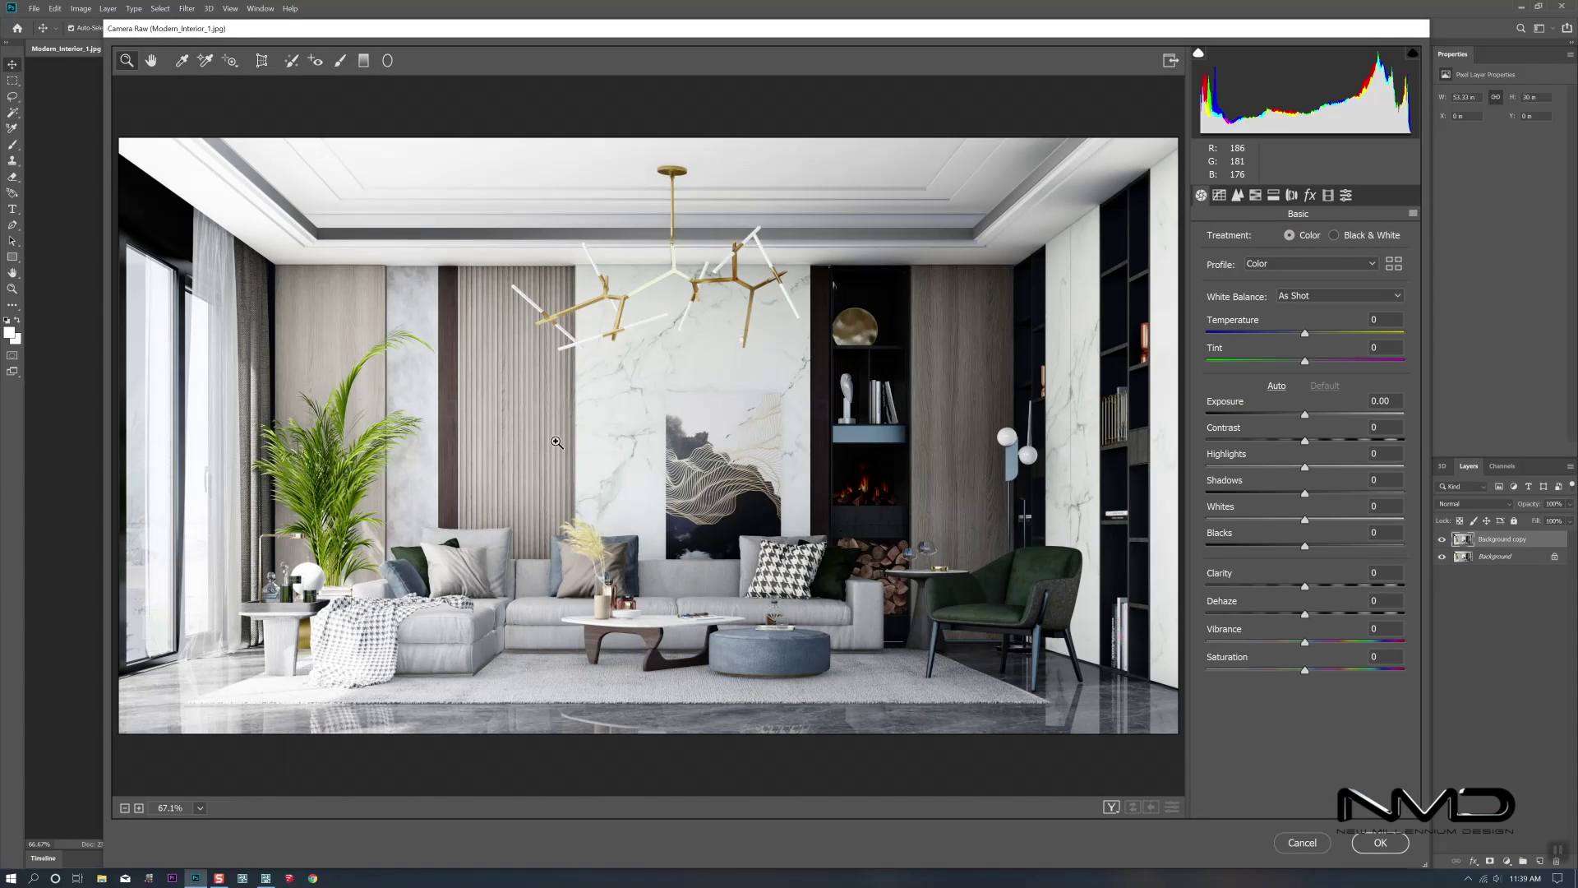
click(1277, 386)
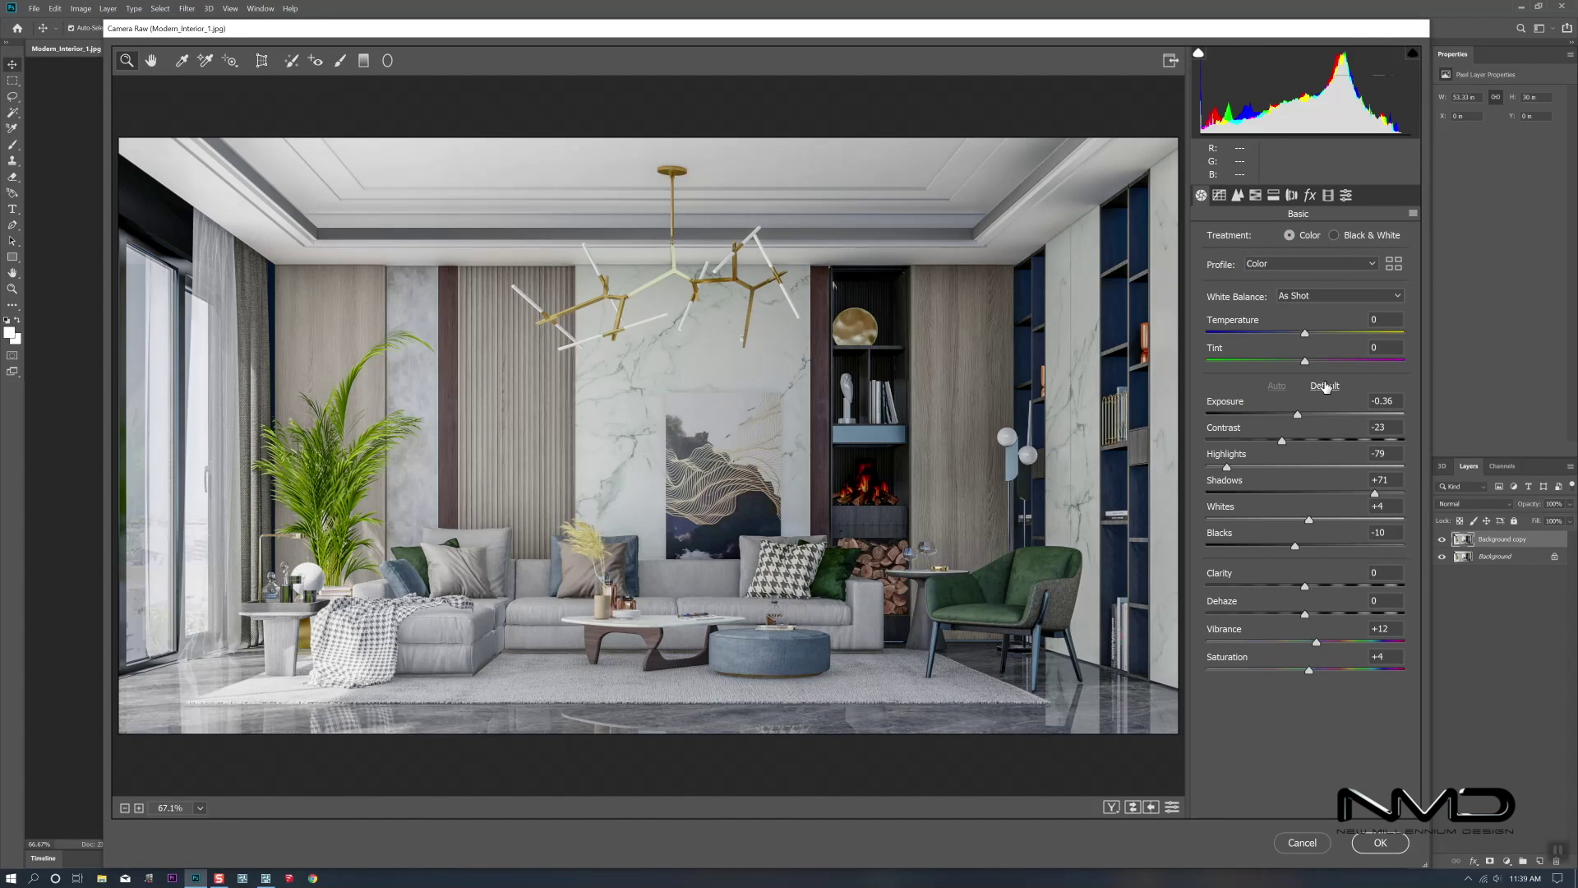
click(1324, 385)
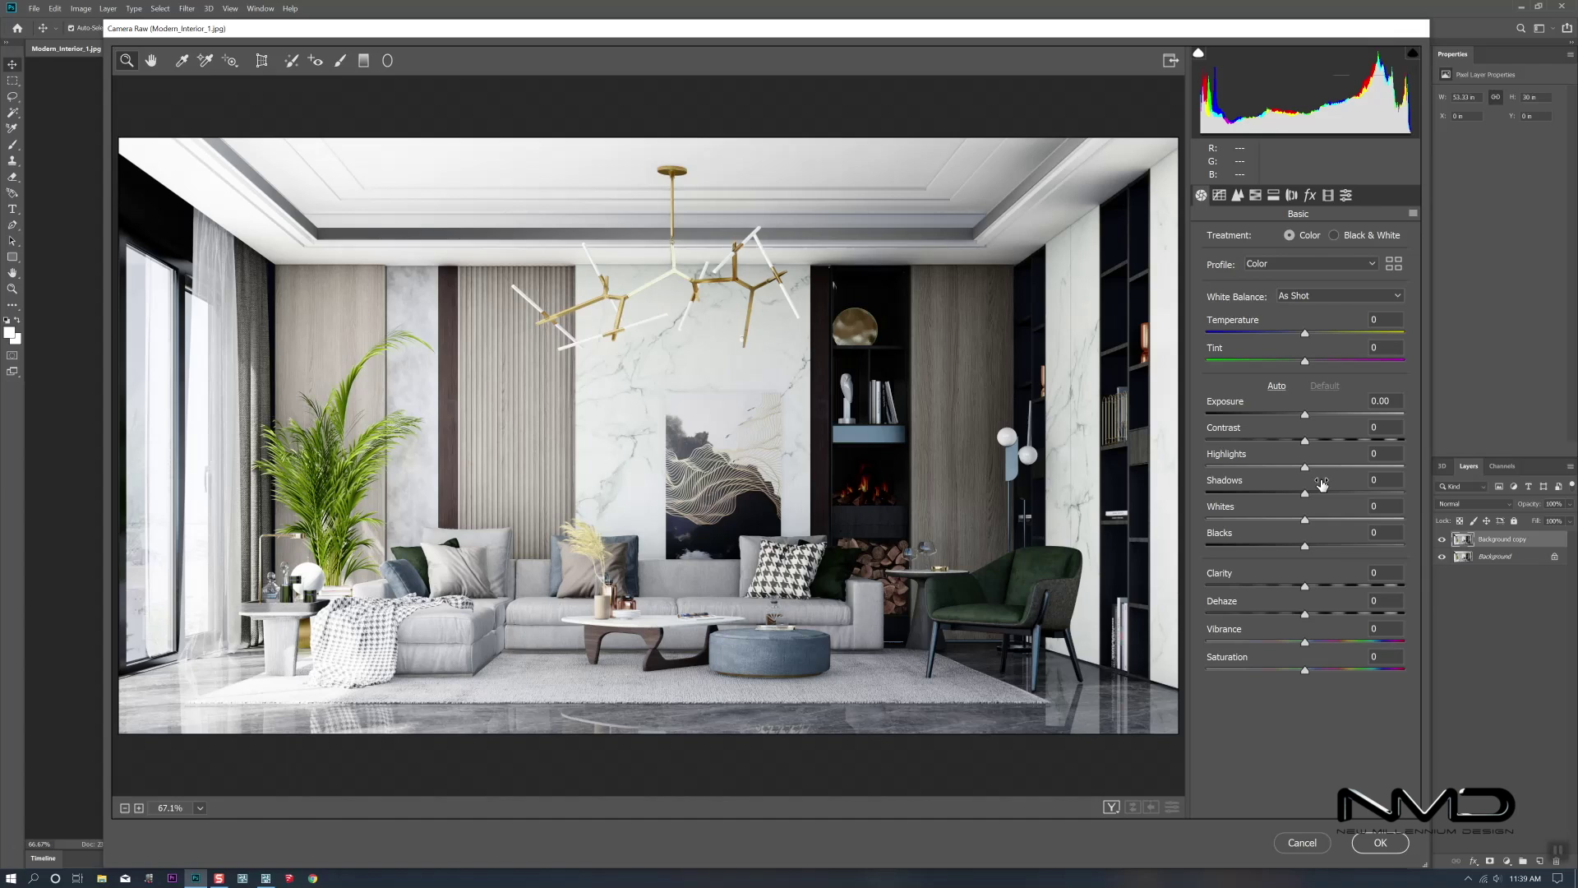
Step: Browse the Artistic and Modern profiles in Camera Raw and apply the Modern 04 profile
click(1394, 263)
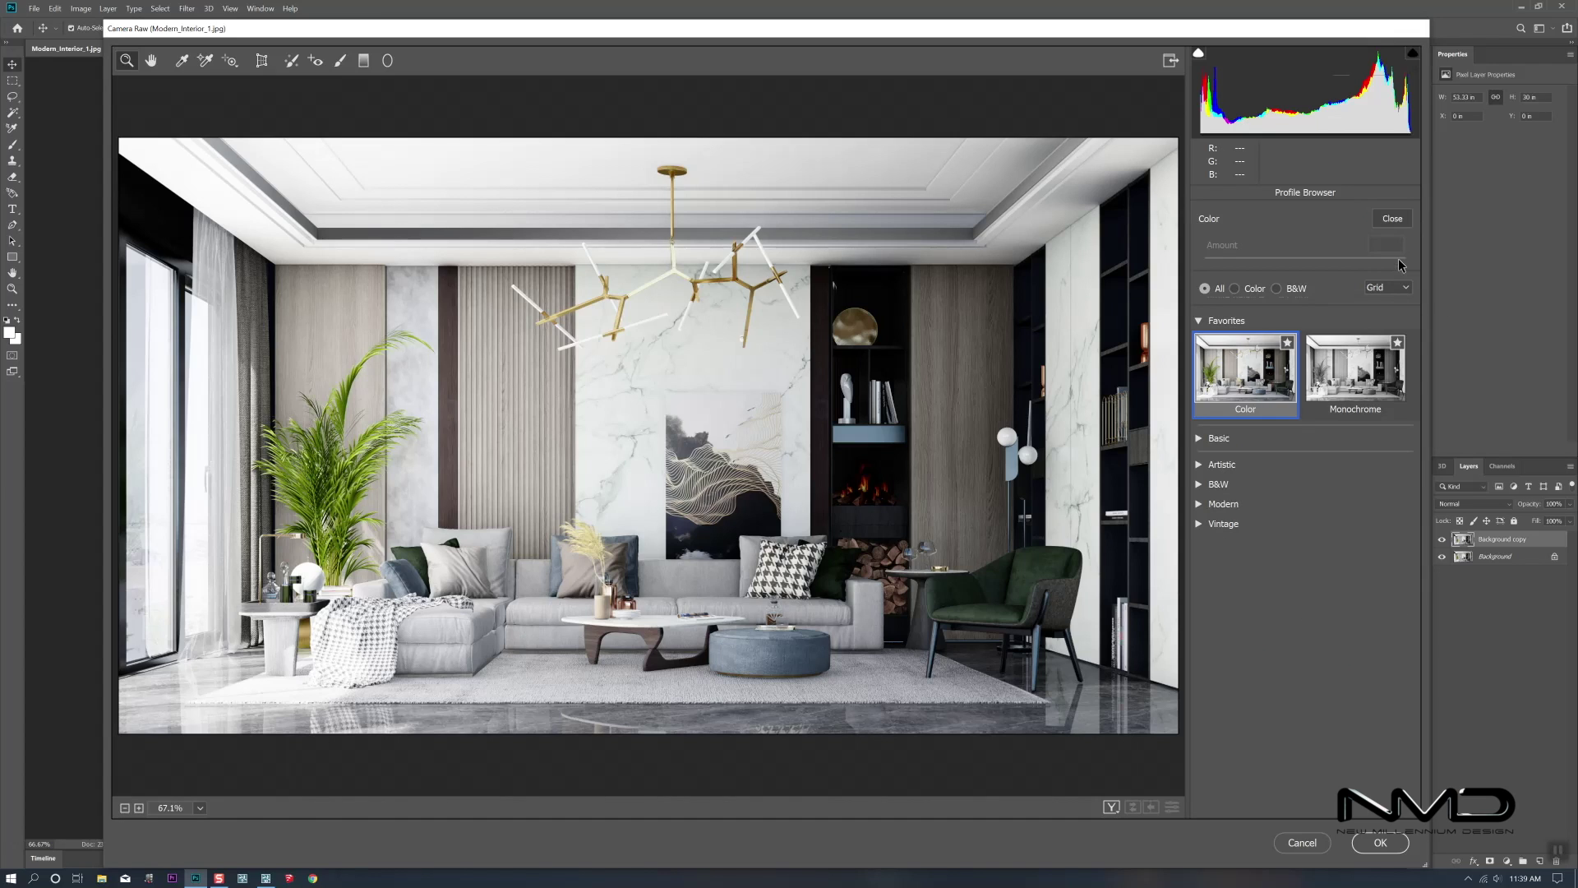
click(1202, 464)
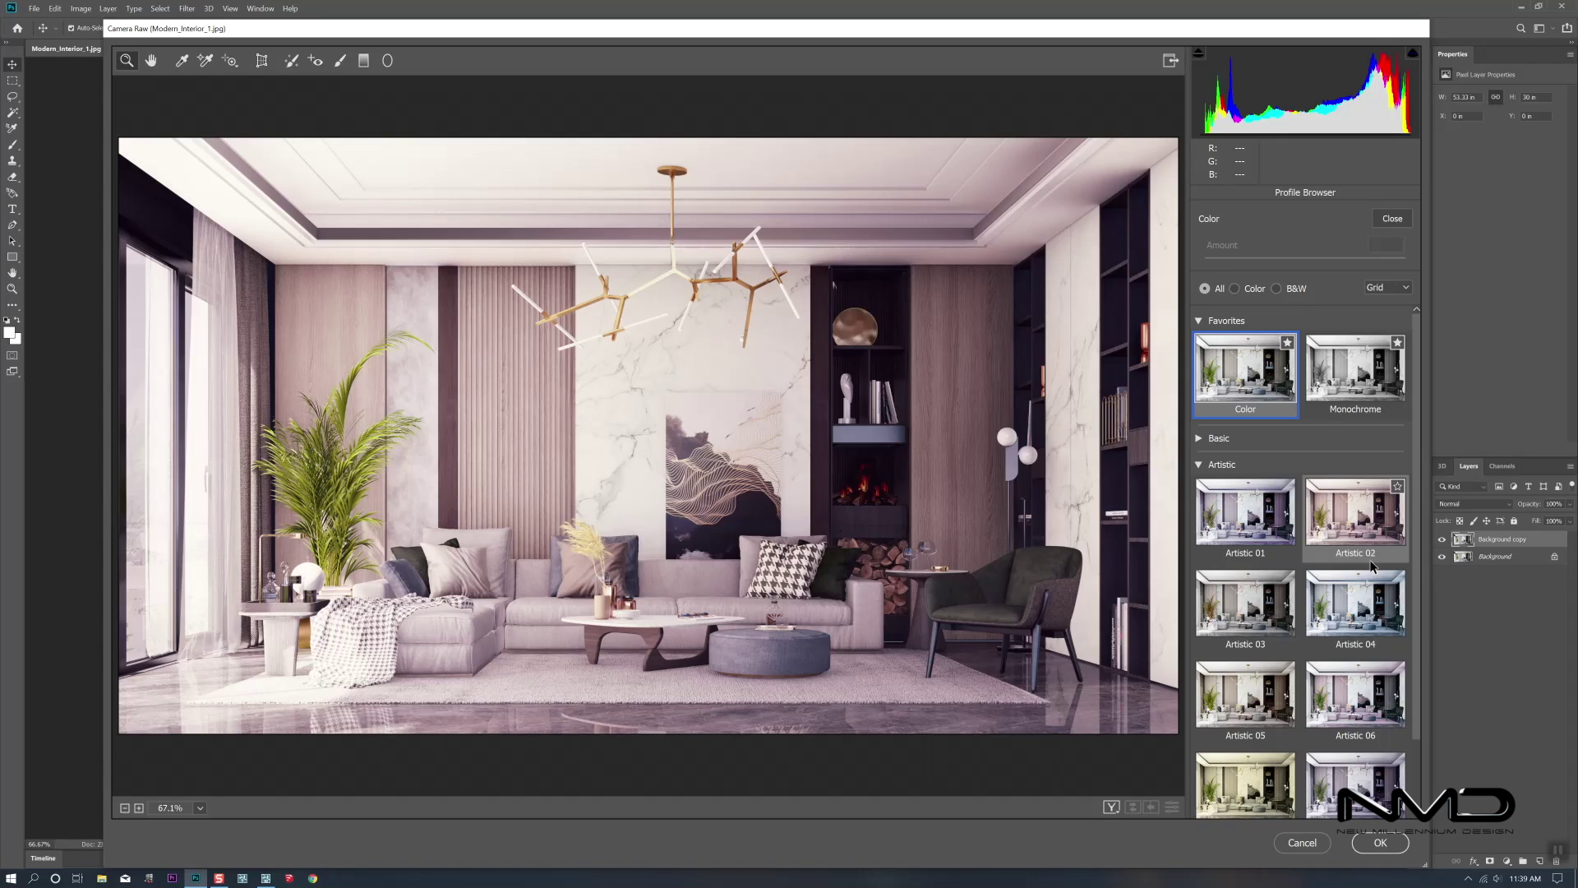
scroll(1379, 587, down, 2)
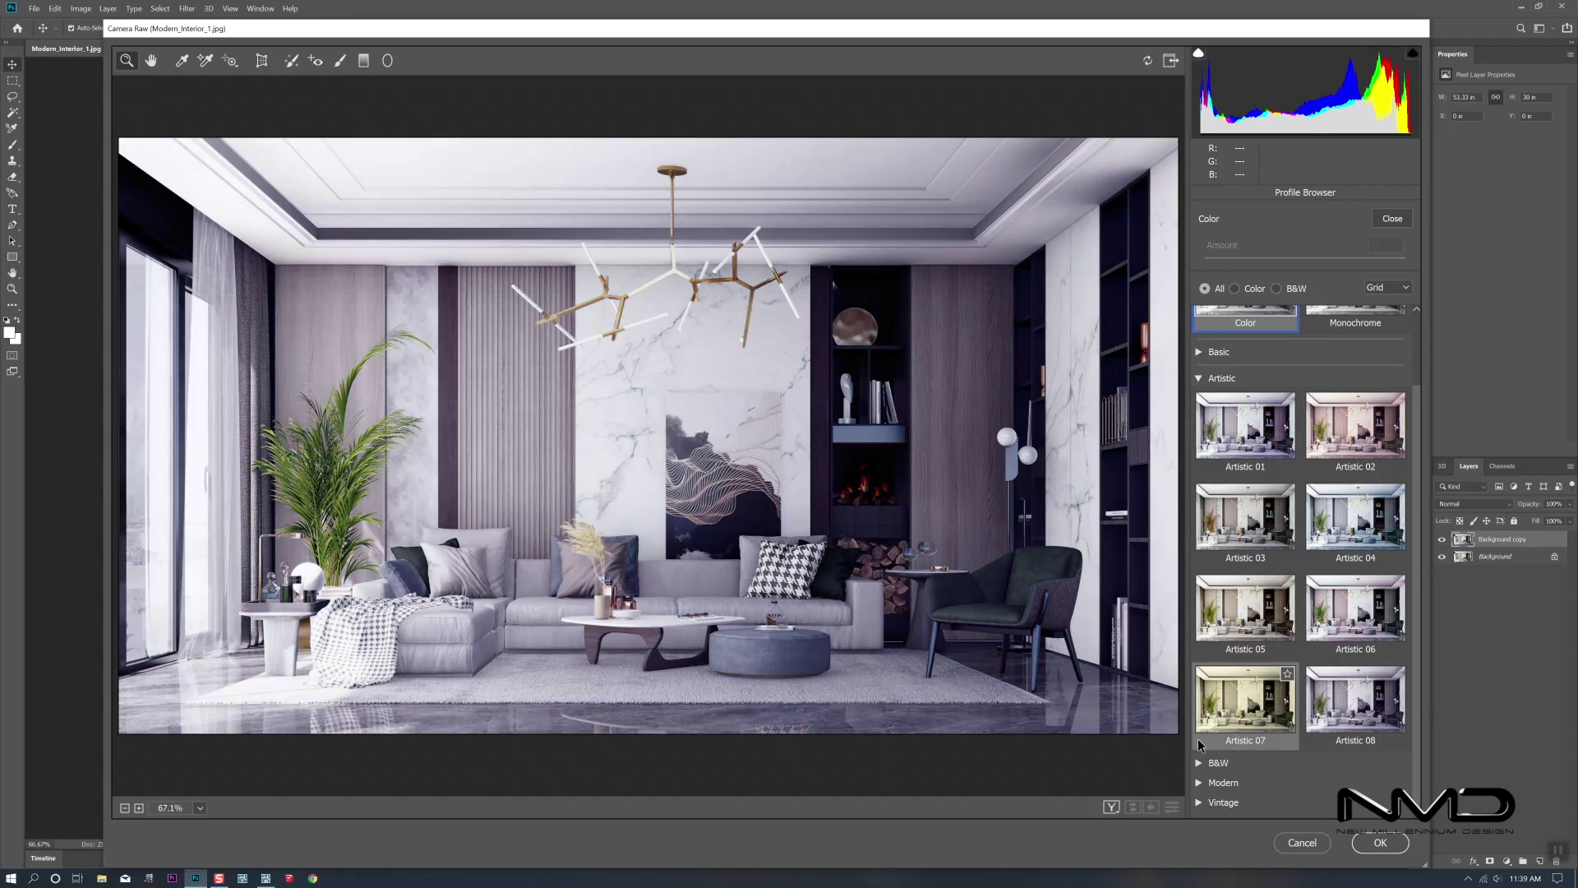
click(1198, 783)
scroll(1315, 658, down, 7)
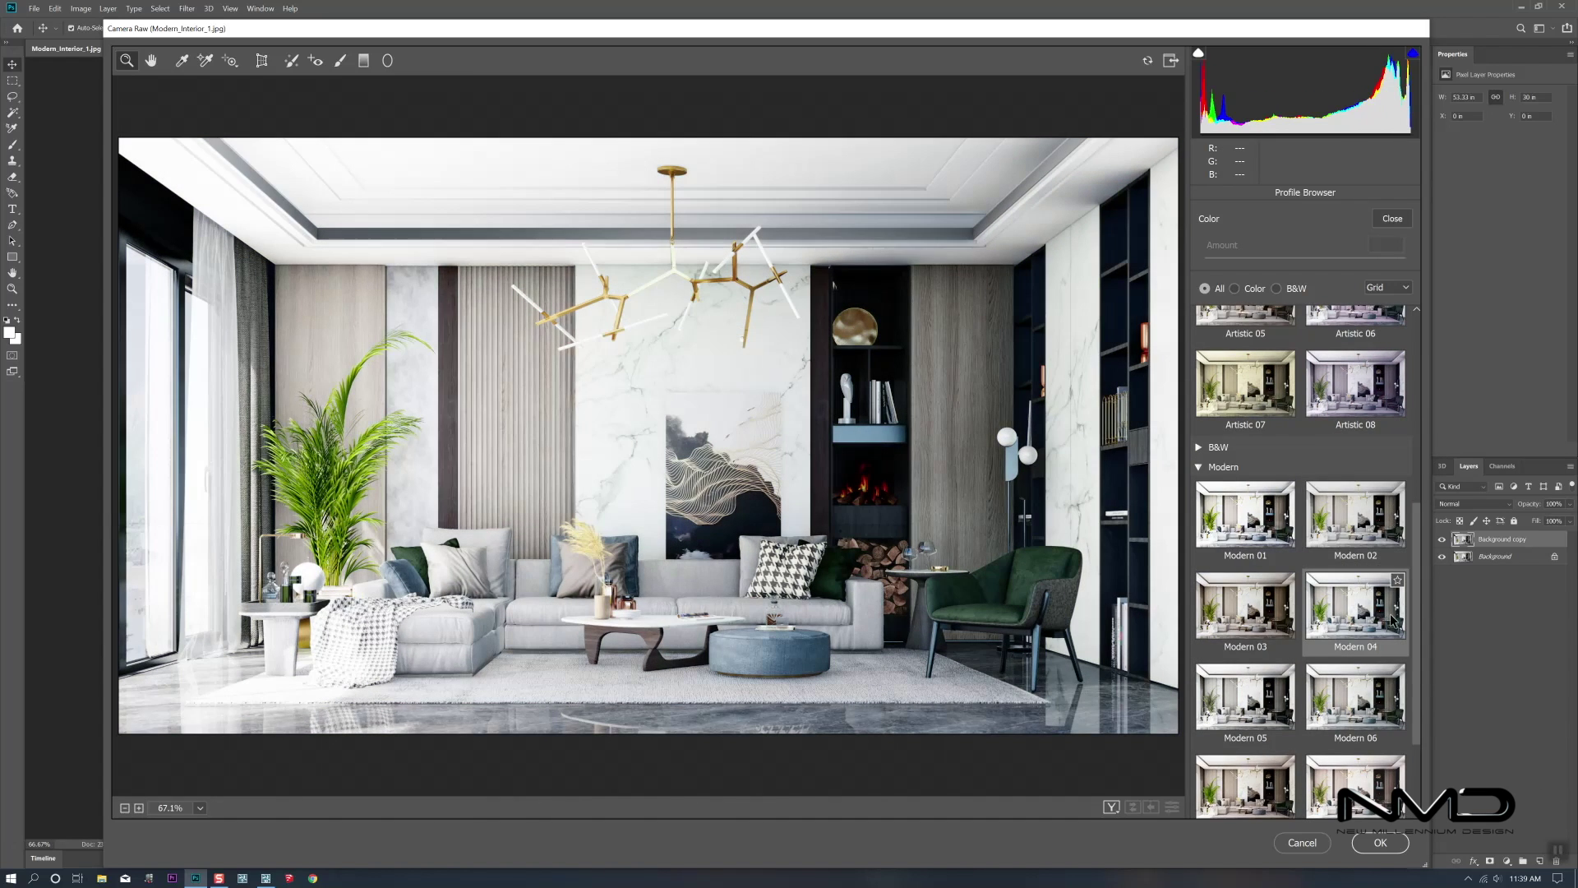
click(1393, 619)
click(1384, 608)
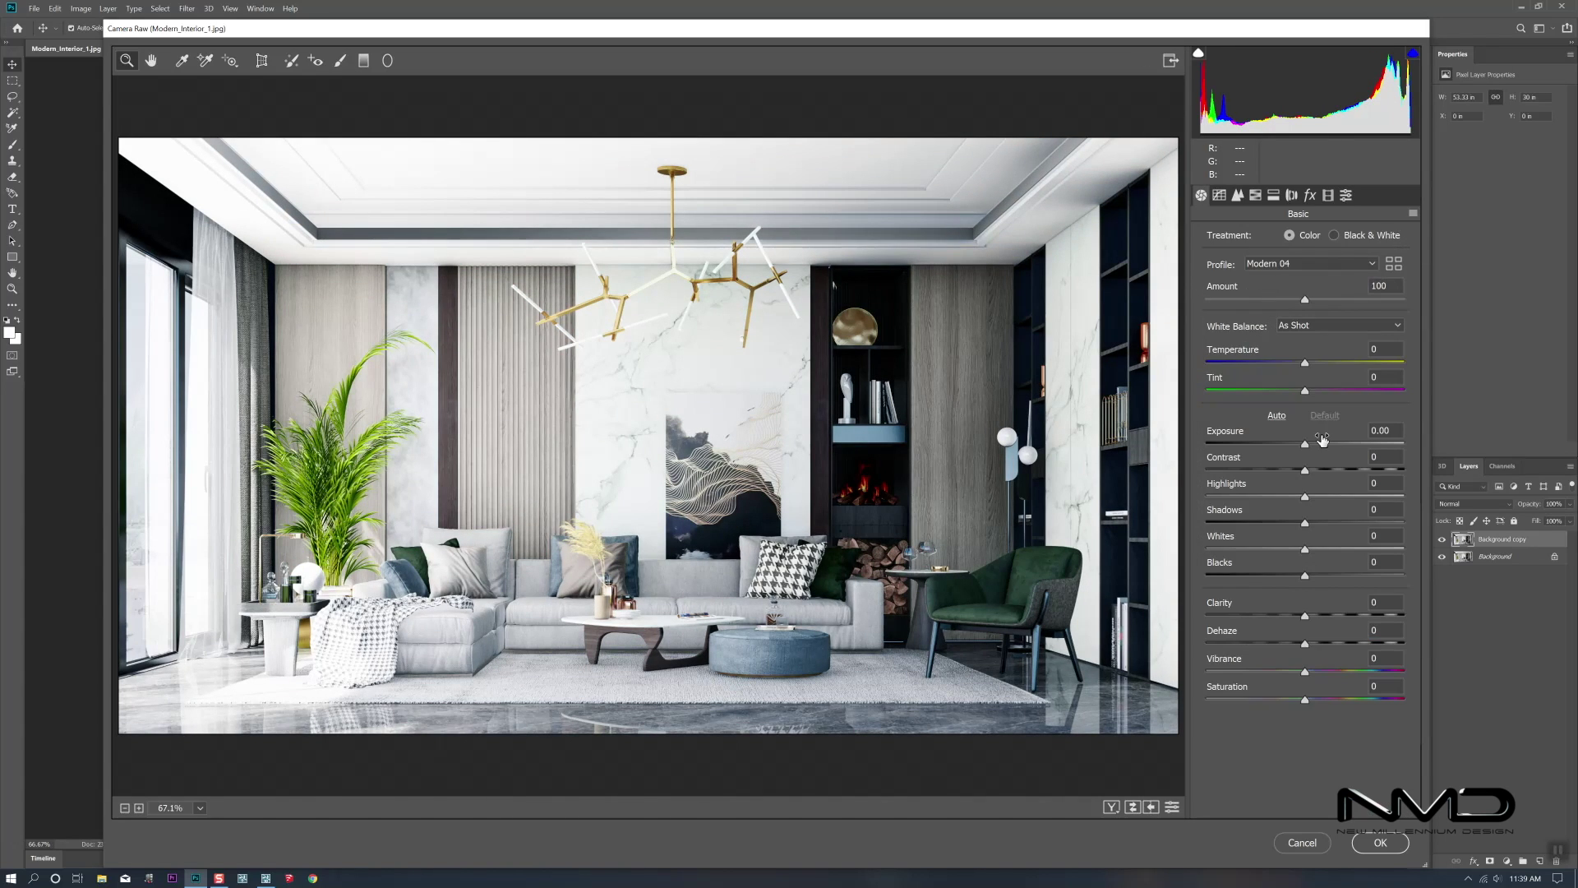
Step: Set Clarity to +50, Dehaze to +17, Vibrance to +34, Saturation to -34 and Blacks to -13
drag(1303, 612, 1325, 646)
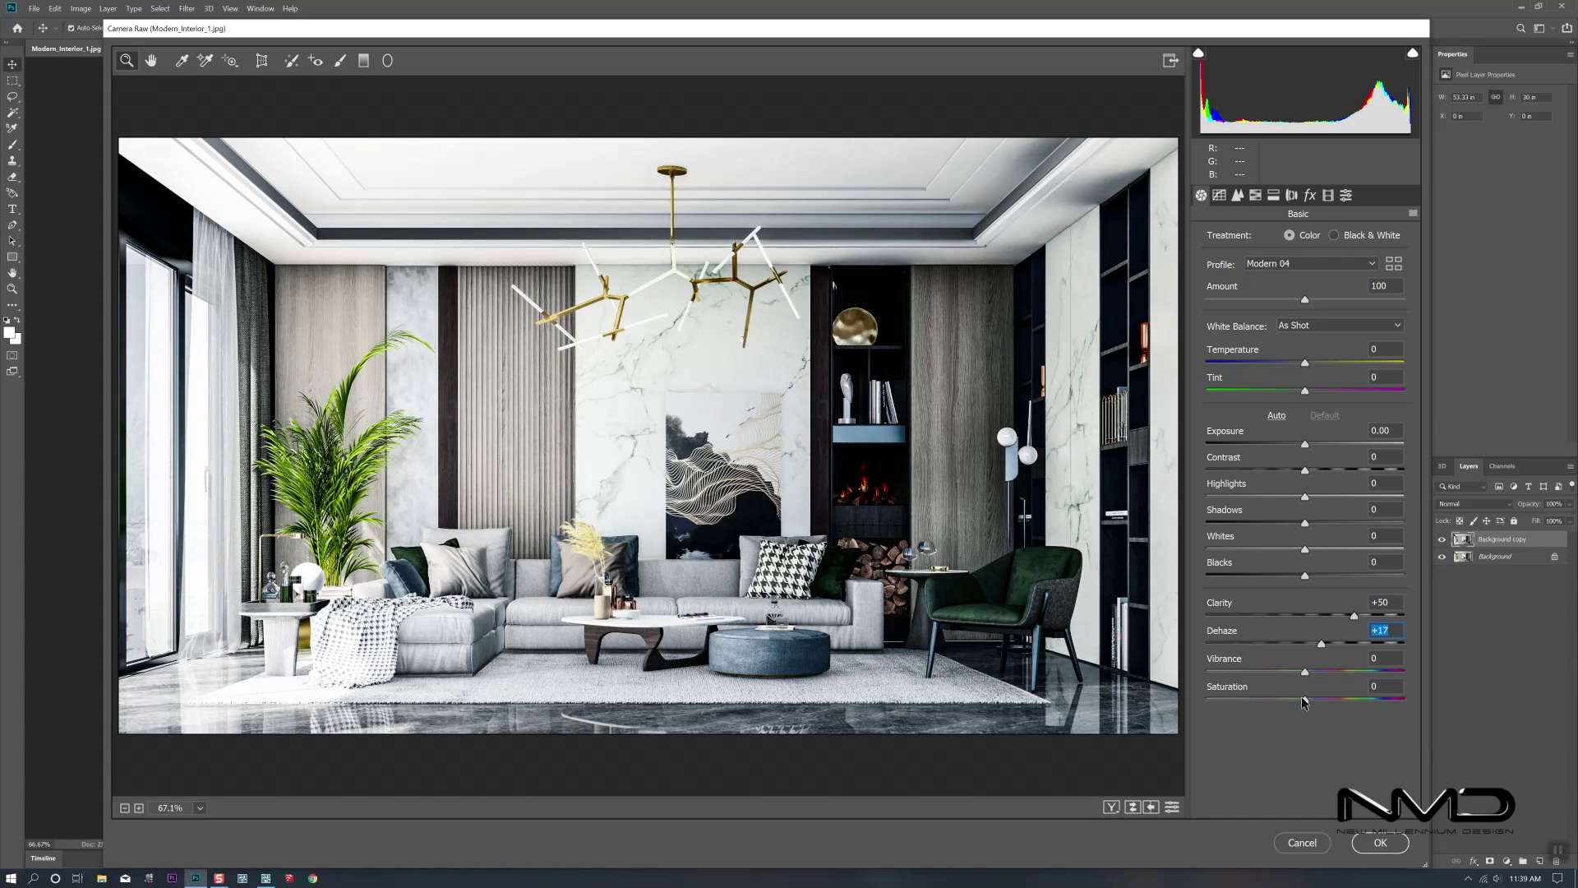
drag(1305, 701, 1341, 683)
drag(1306, 577, 1295, 580)
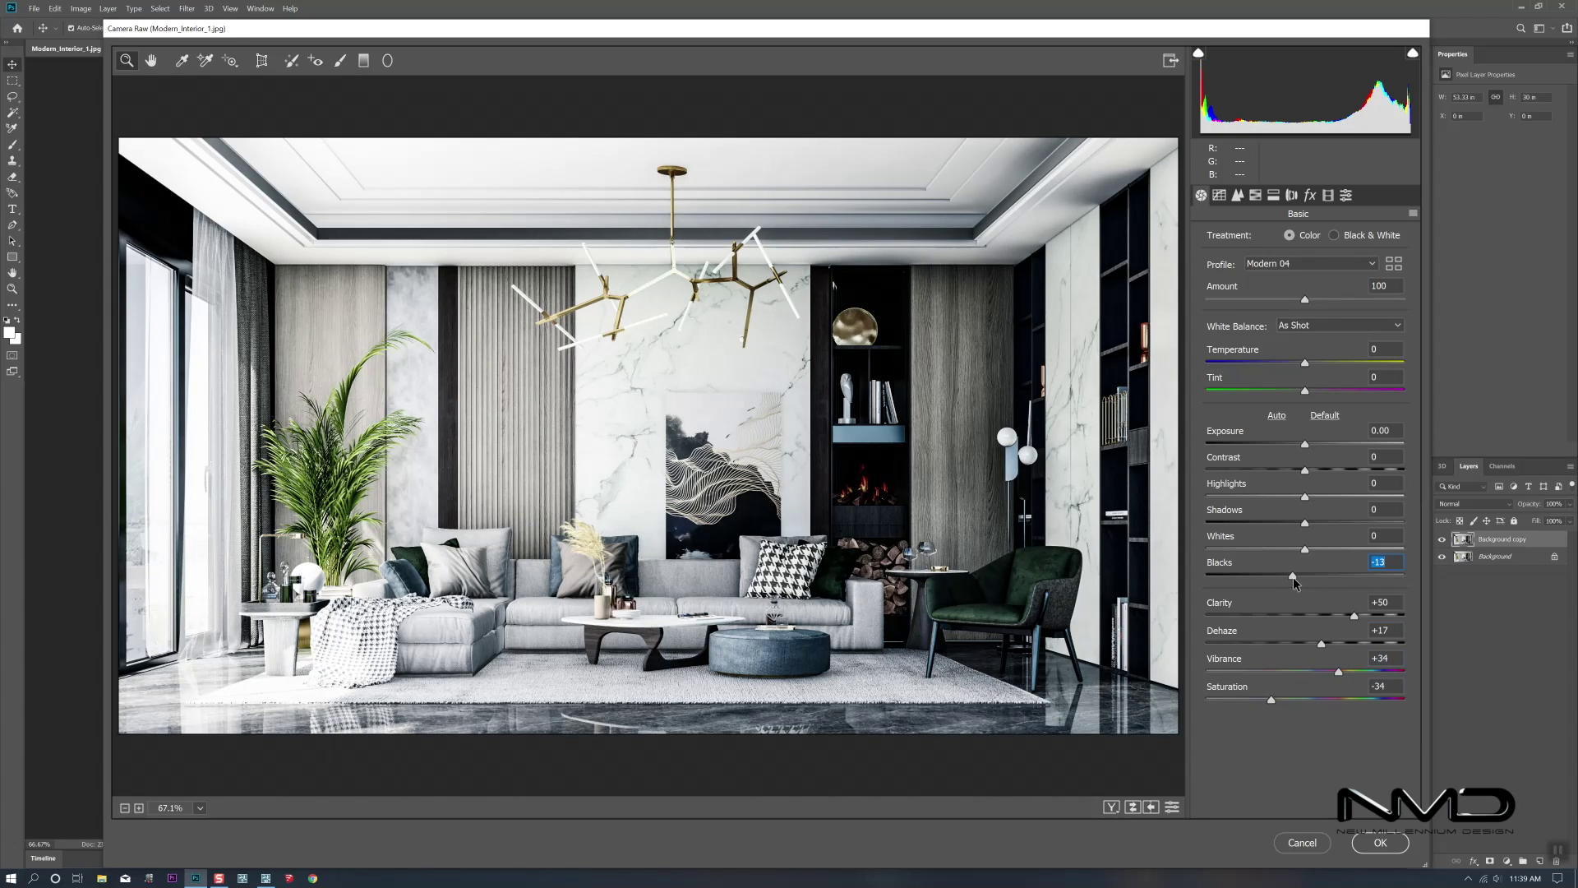
Step: Set Shadows to +34, Contrast to +13, Highlights to -56, Whites to +26 and Blacks to -23
drag(1306, 524, 1352, 530)
drag(1292, 576, 1265, 575)
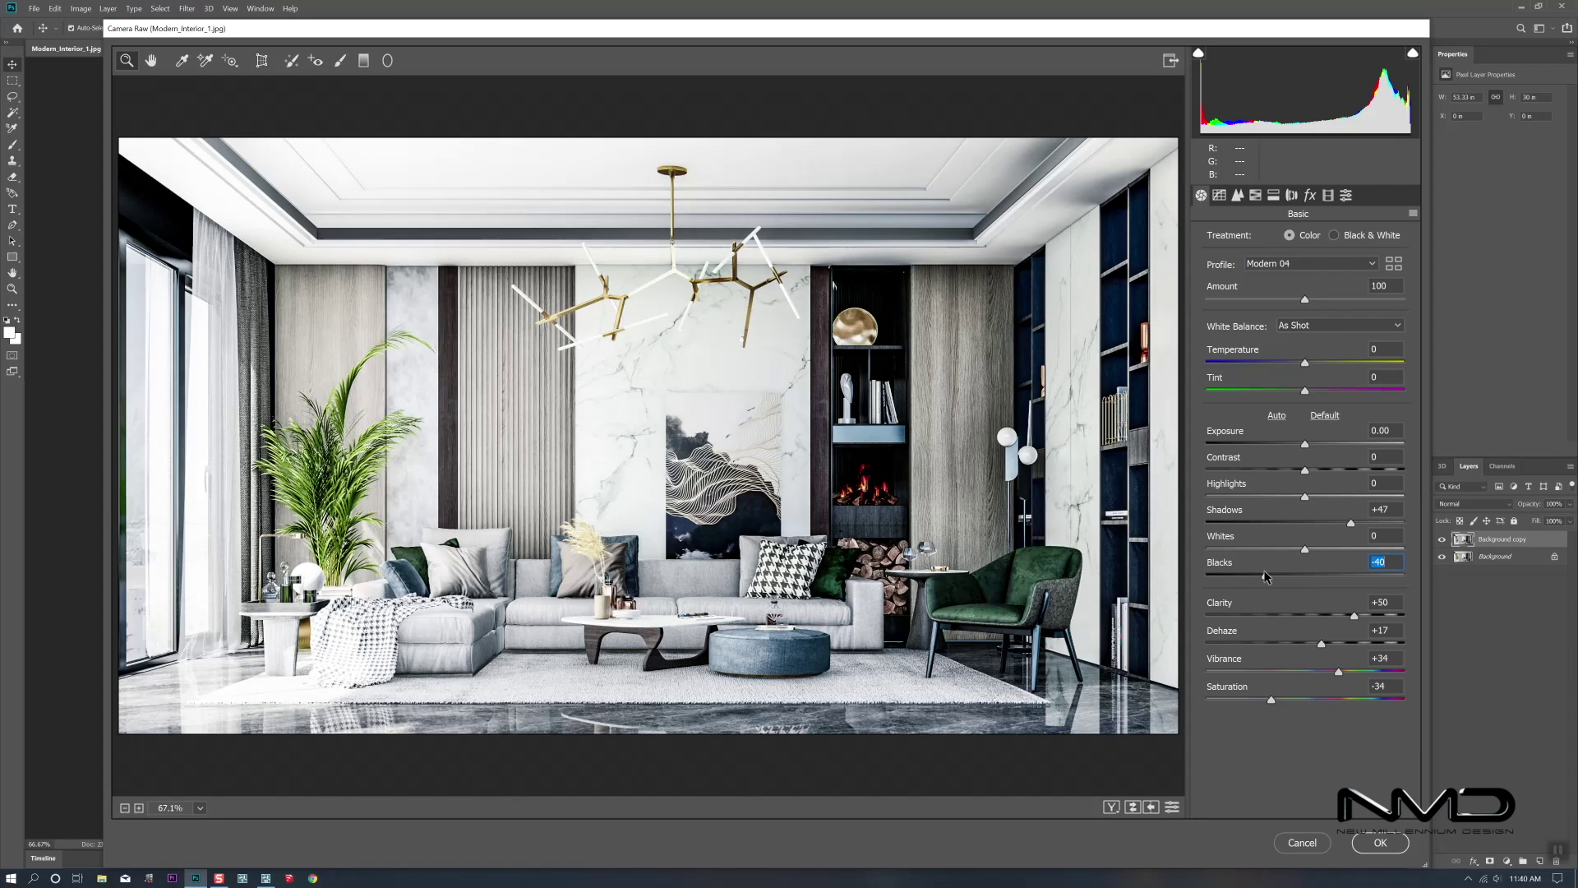
drag(1352, 526, 1338, 528)
drag(1305, 471, 1251, 496)
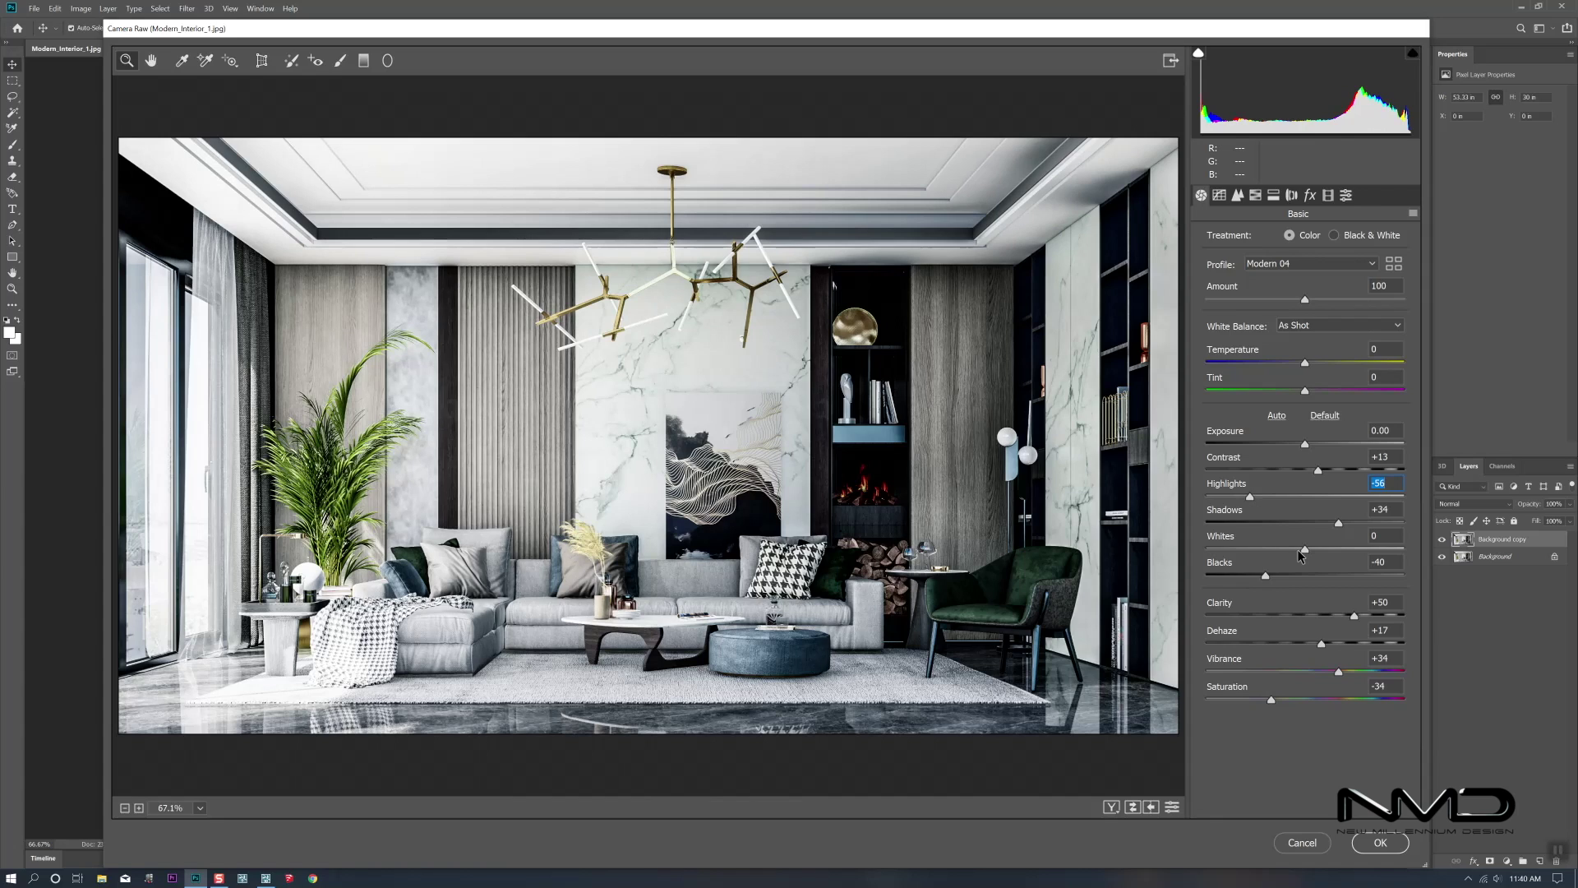
drag(1306, 551, 1283, 580)
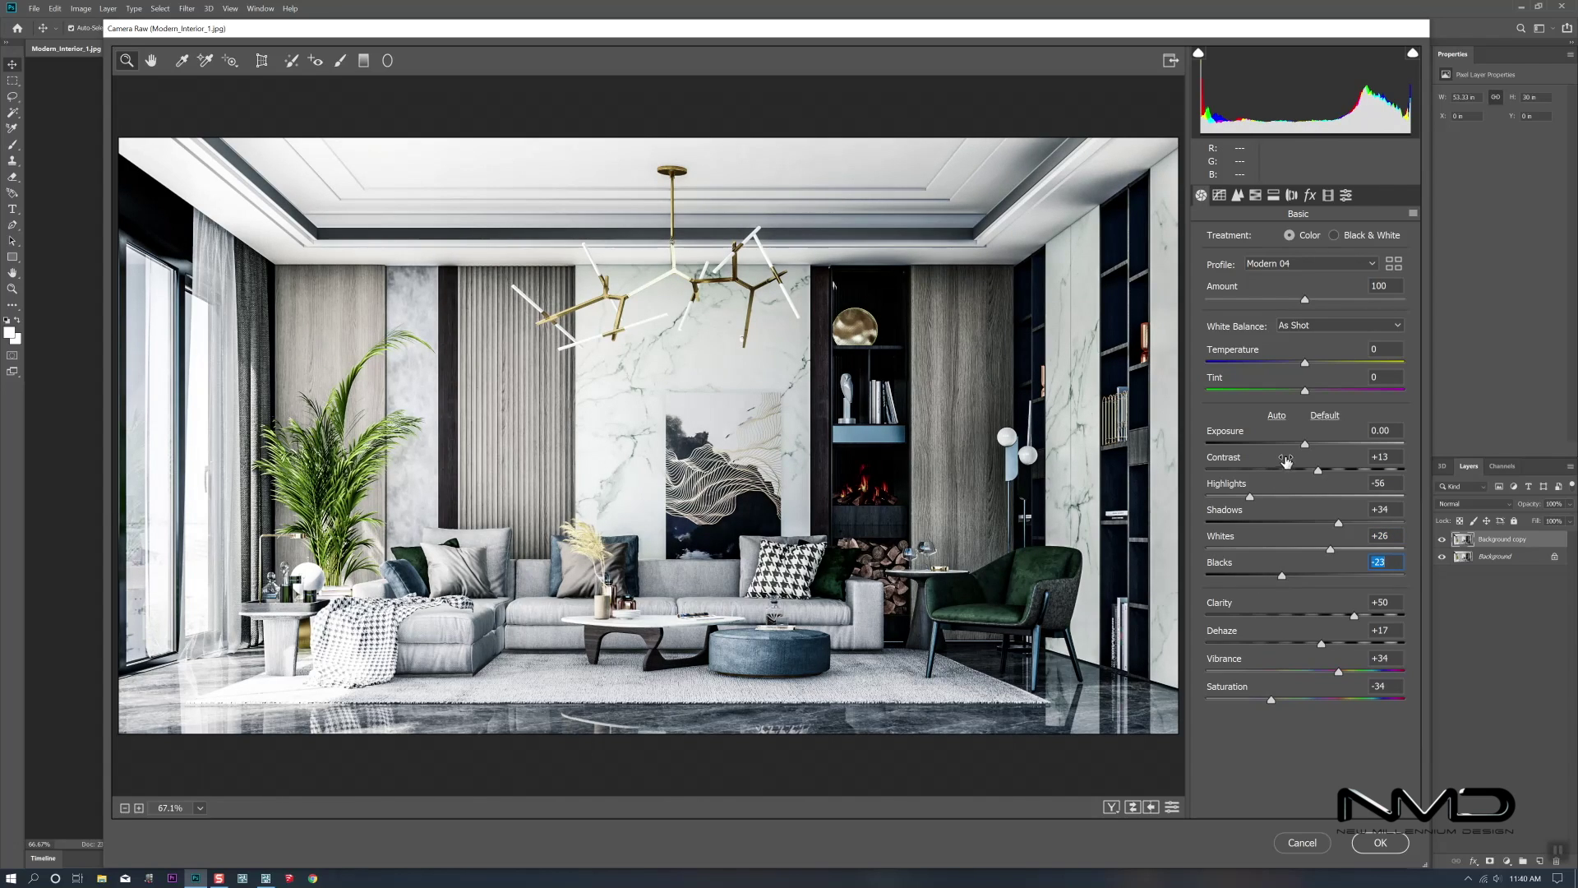
Step: Refine Contrast to +12, Exposure to +0.10, Temperature to -2, Vibrance to +37, Dehaze to +14 and Whites to +21
drag(1319, 471, 1309, 448)
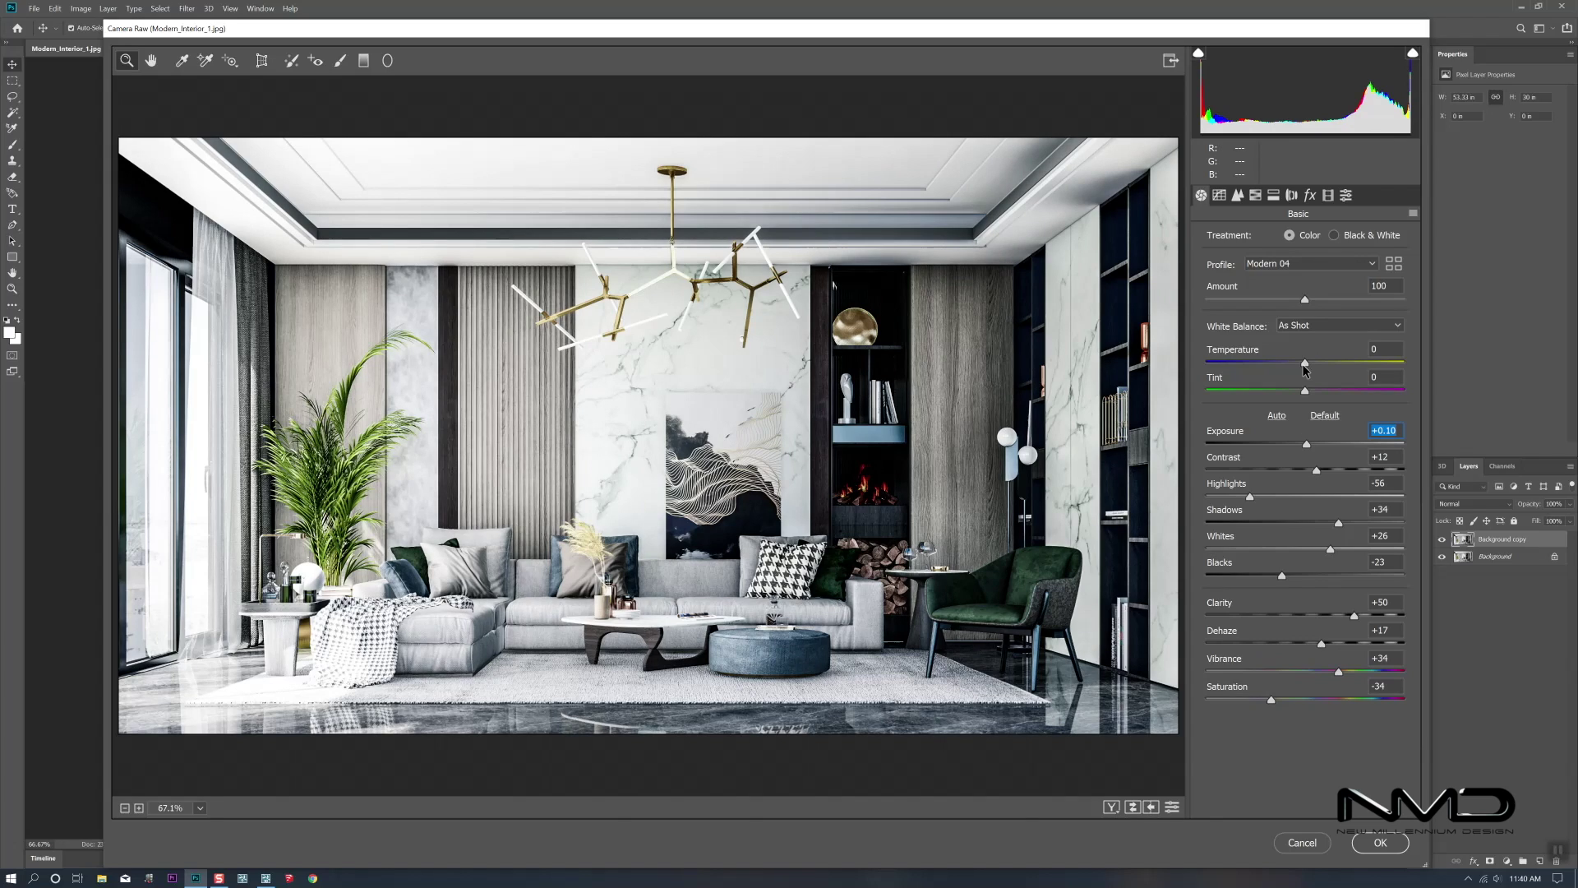
drag(1305, 369, 1306, 369)
drag(1339, 672, 1345, 673)
drag(1344, 672, 1322, 645)
drag(1331, 549, 1327, 556)
Step: Fine-tune Blacks to about -28 and apply the Camera Raw filter, toggling the copied layer's visibility to compare the result
click(1283, 577)
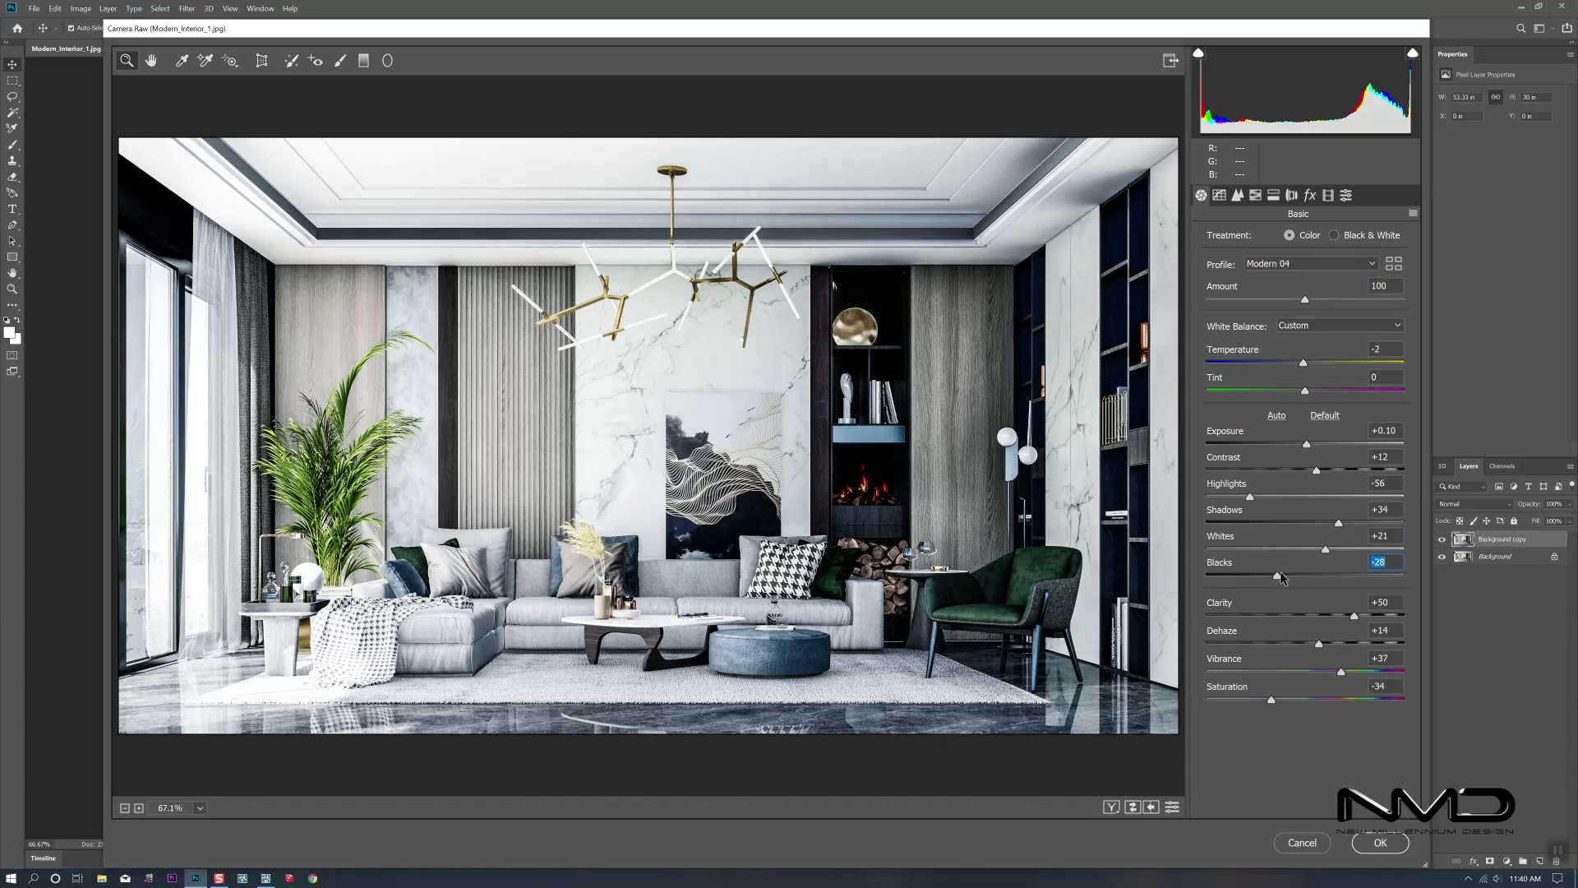
drag(1287, 577, 1282, 578)
click(1380, 843)
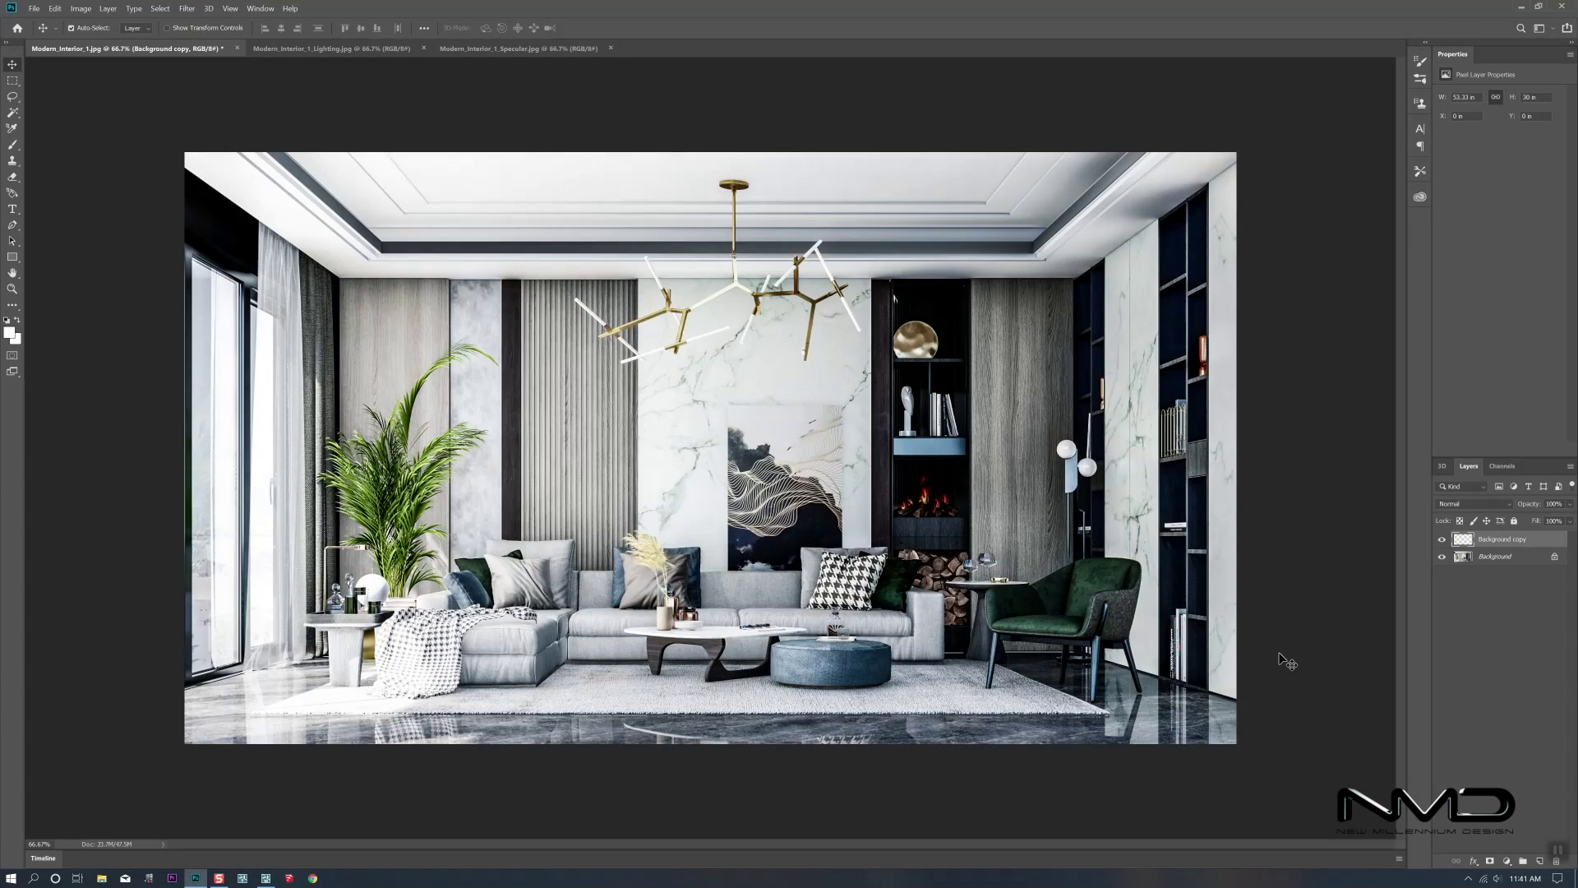
click(1442, 540)
click(1443, 540)
Step: Add a Selective Color adjustment layer above the background copy and adjust the Blues, raising Yellow and slightly lowering Black
click(1506, 860)
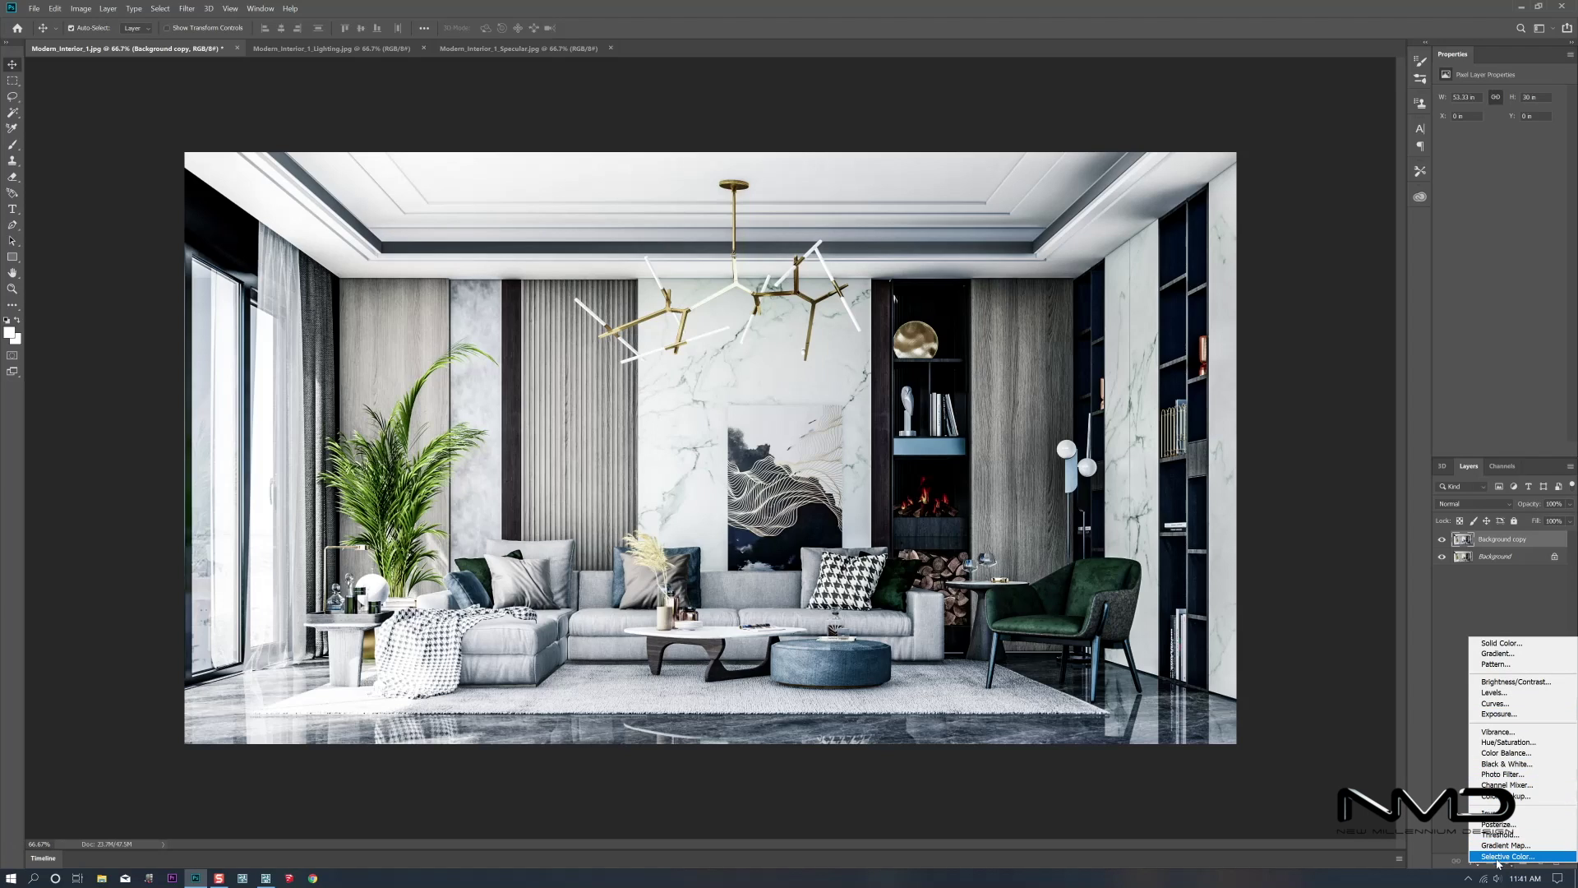
click(1498, 857)
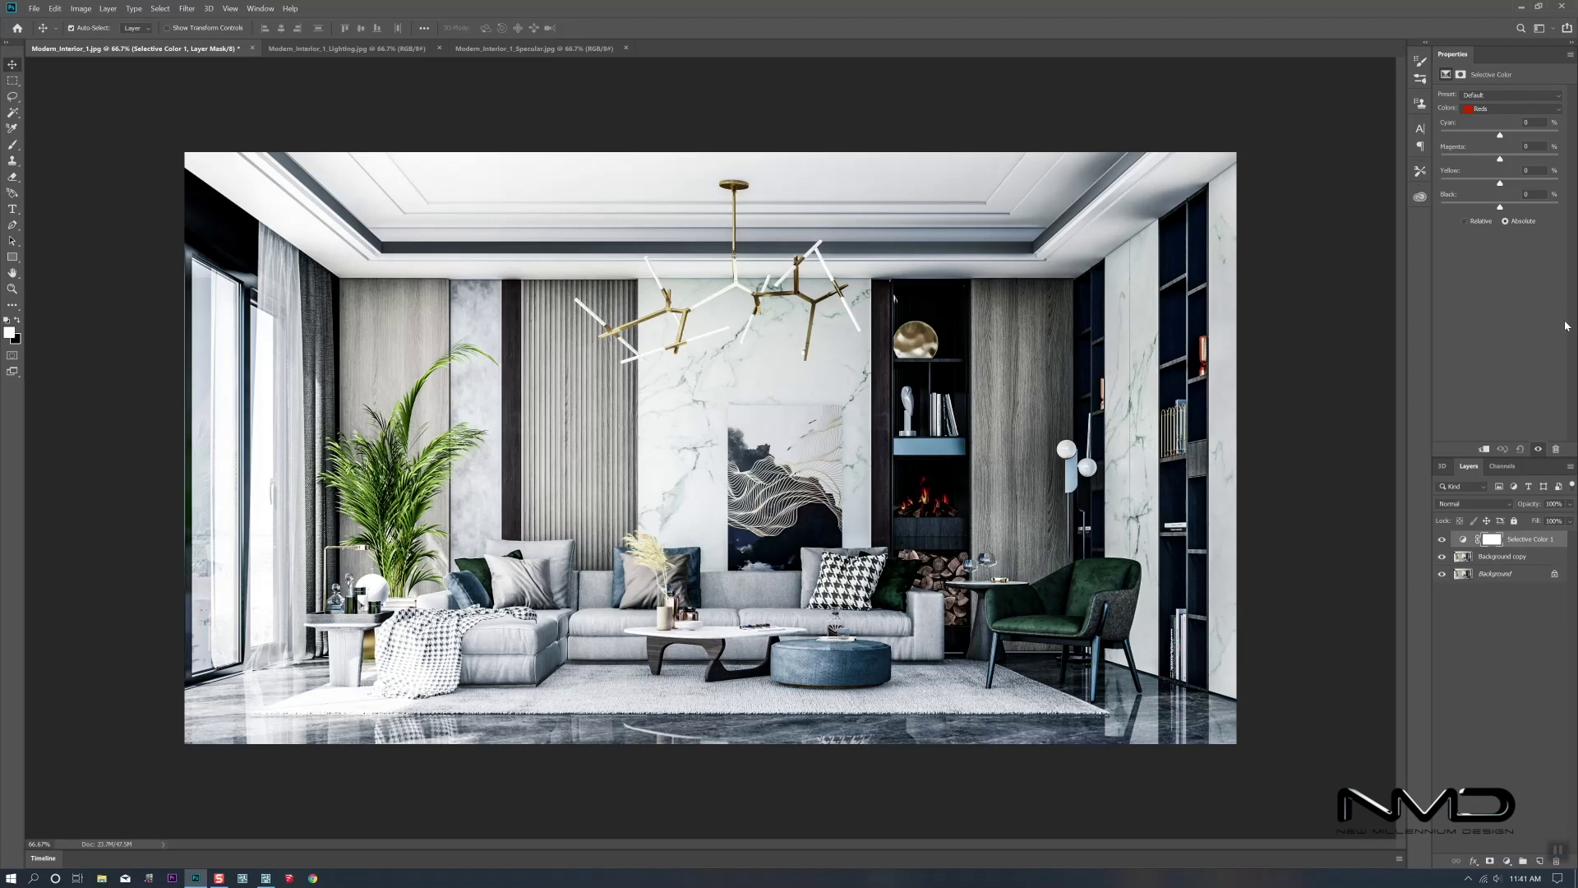
click(1504, 111)
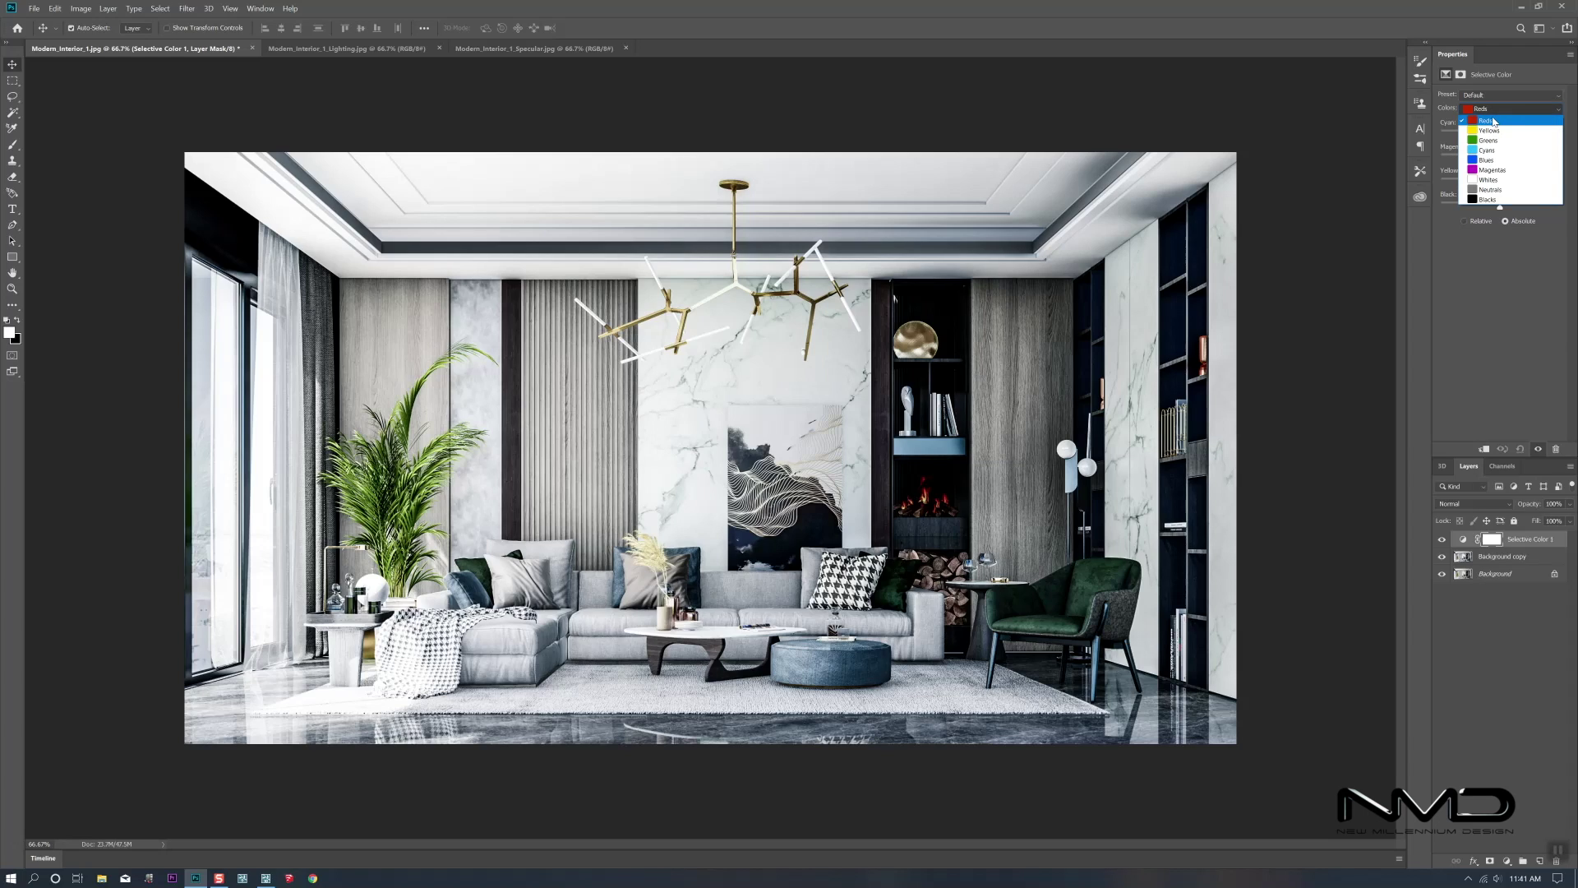
click(1489, 162)
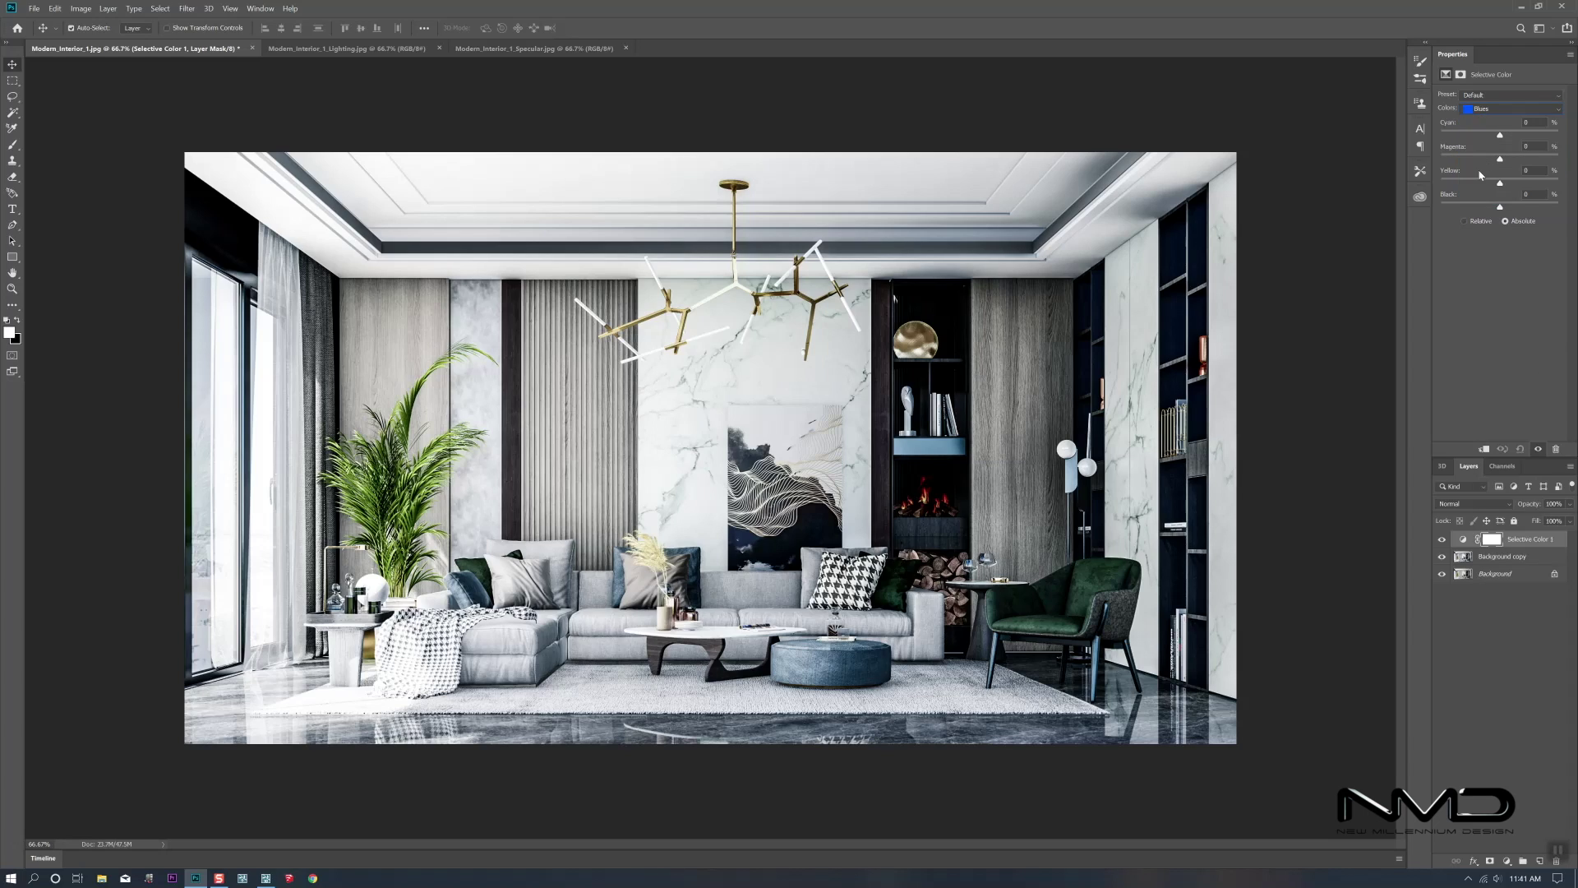
drag(1499, 141, 1548, 184)
mouse_move(1500, 207)
mouse_down()
mouse_move(1521, 207)
mouse_move(1494, 206)
mouse_up()
Step: Add a Color Balance adjustment layer directly above the background copy and shift the midtones slightly toward red and blue
click(1498, 557)
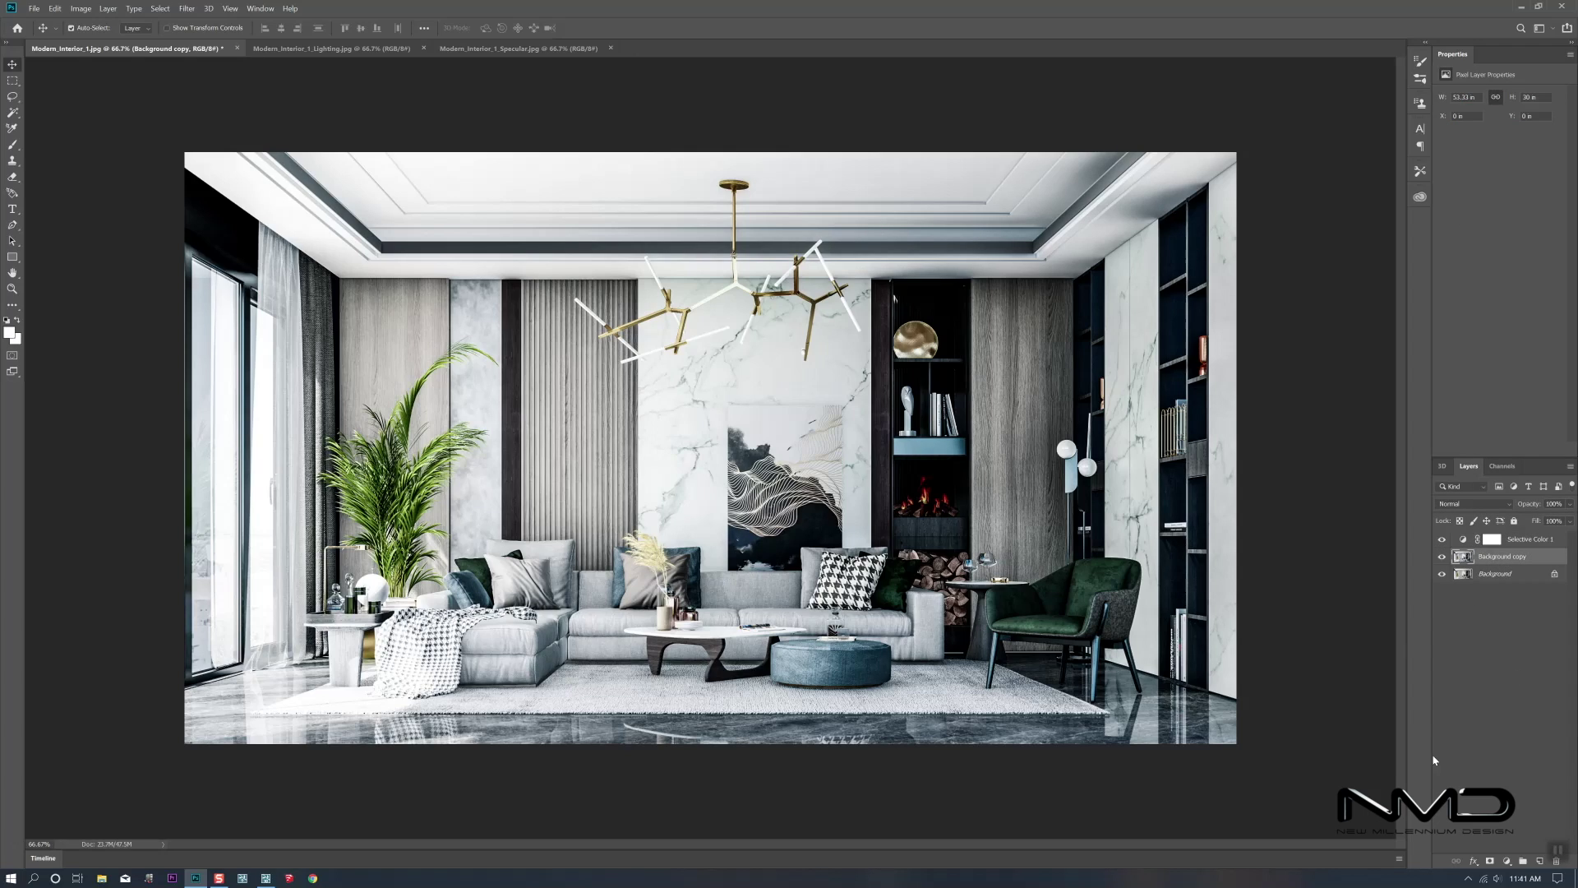
click(1507, 863)
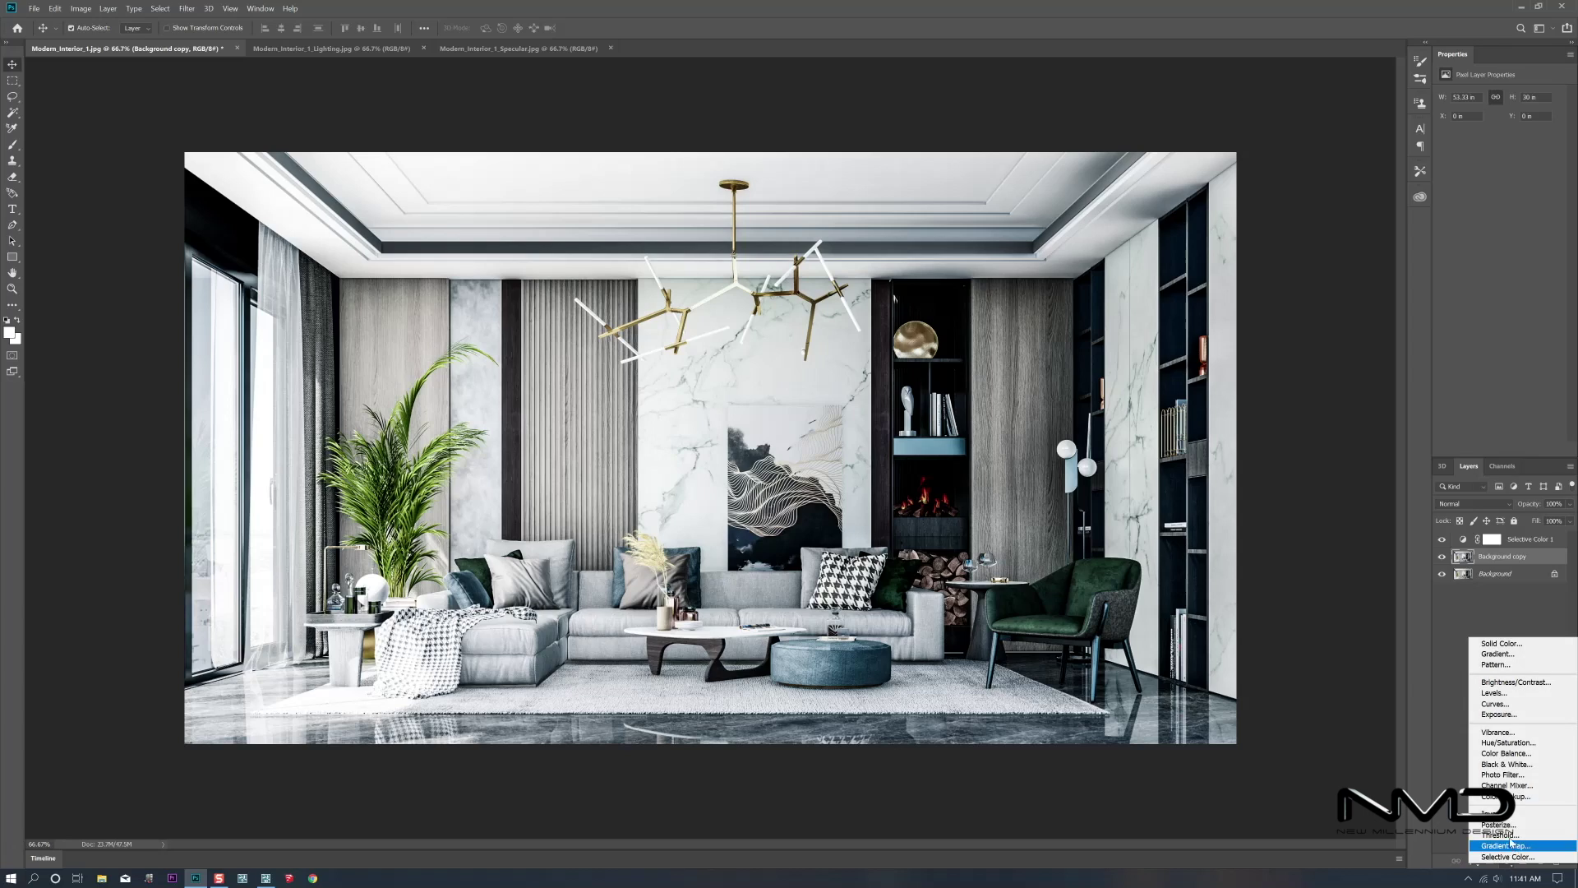
click(1506, 753)
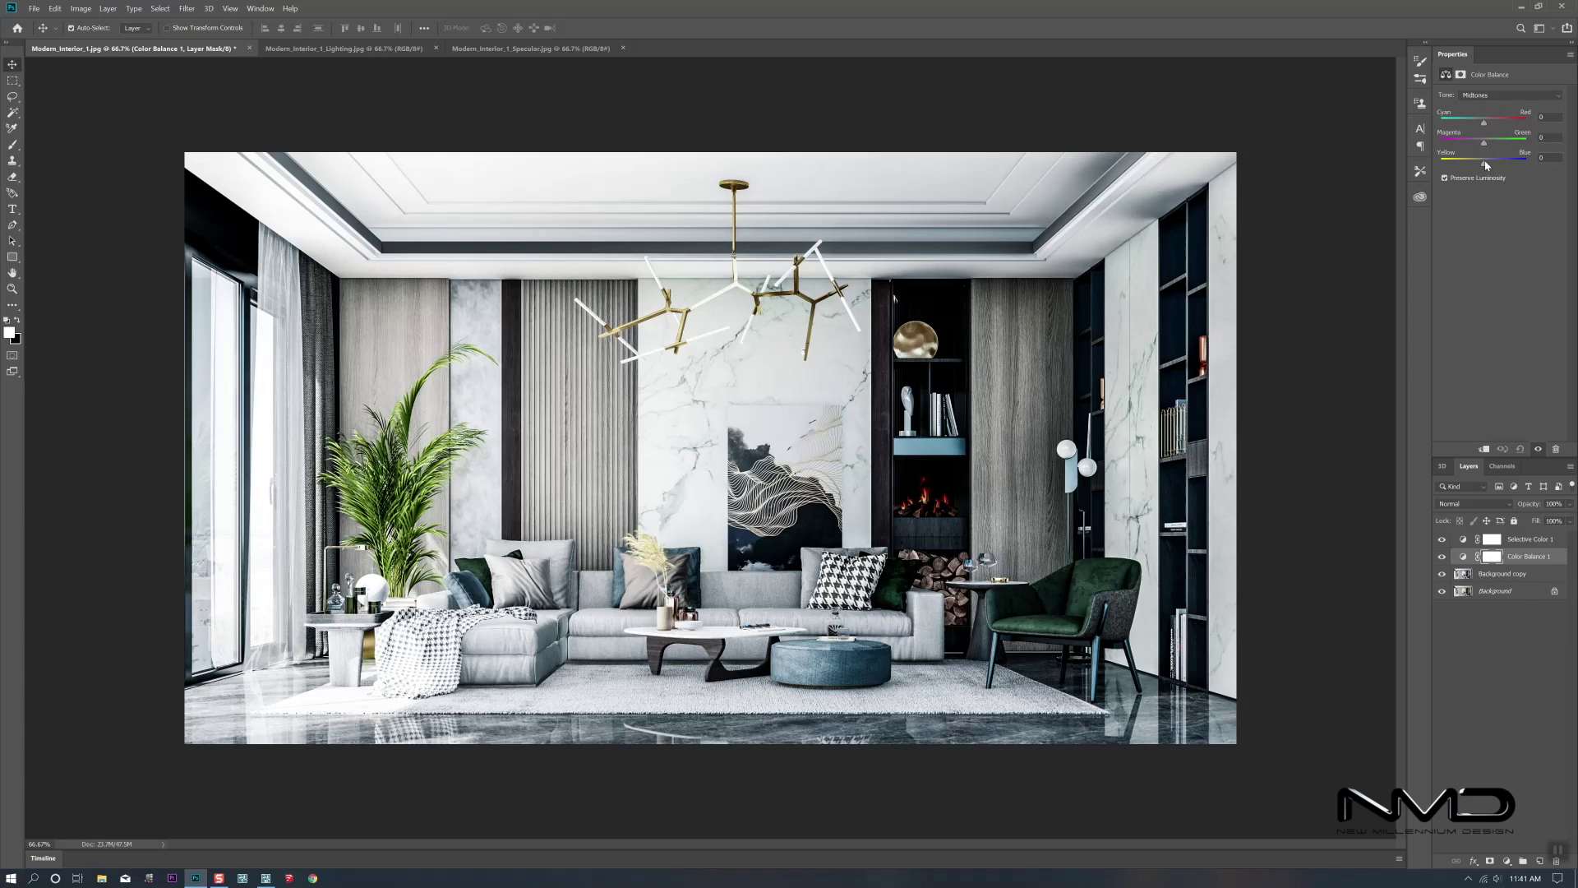
drag(1485, 167, 1493, 123)
drag(1486, 125, 1487, 126)
drag(1483, 166, 1488, 167)
Step: Add a Brightness/Contrast layer above the background copy with contrast 12 and brightness -2, and toggle its visibility to compare
click(1509, 576)
click(1507, 860)
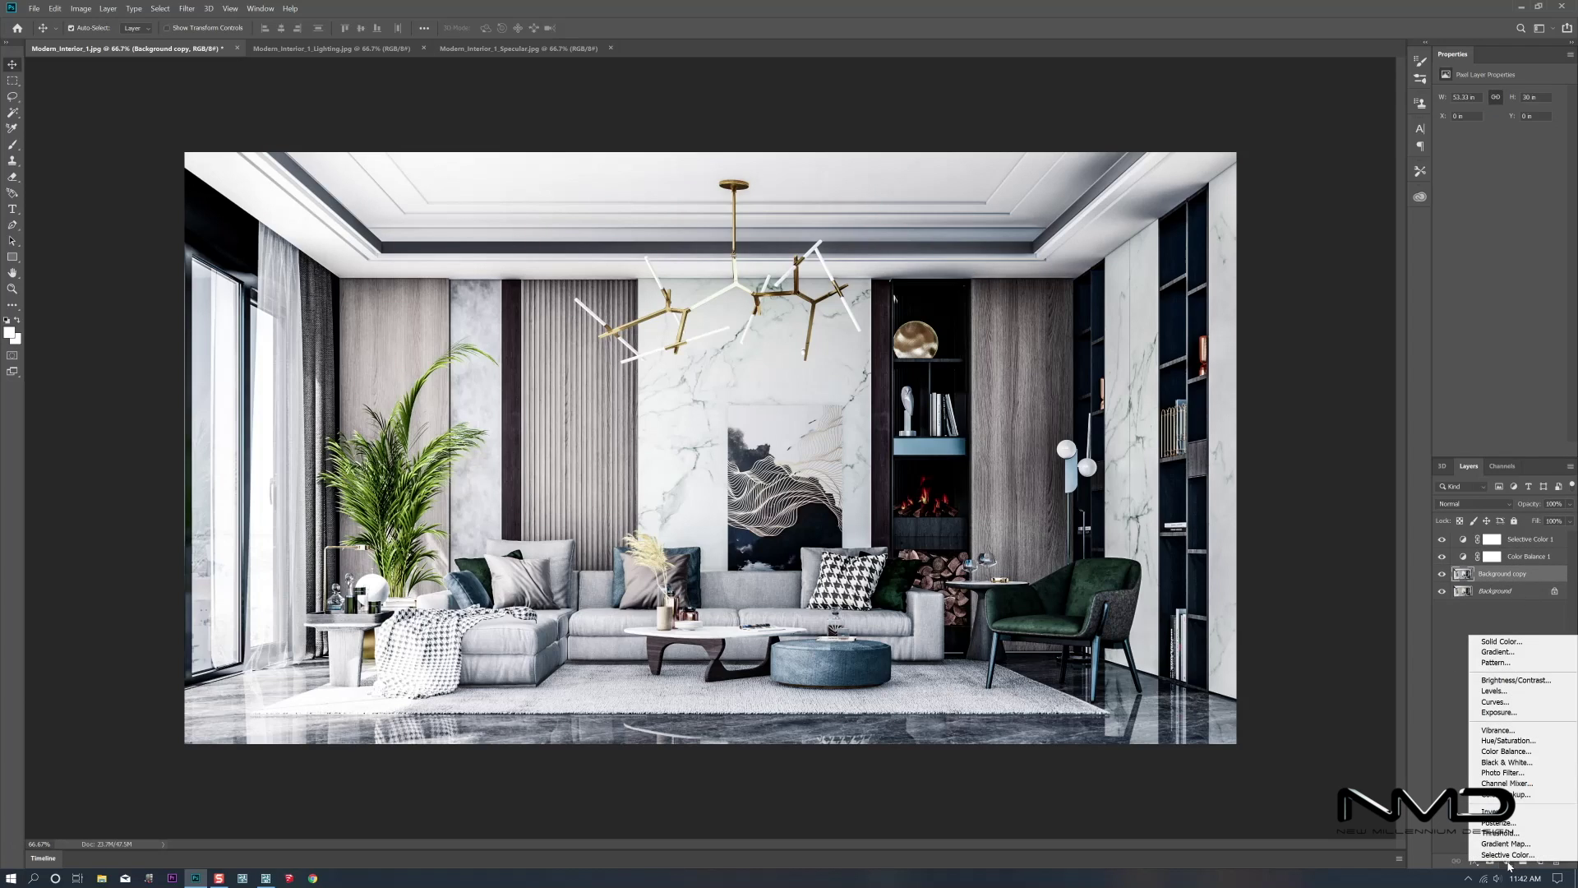
click(1512, 680)
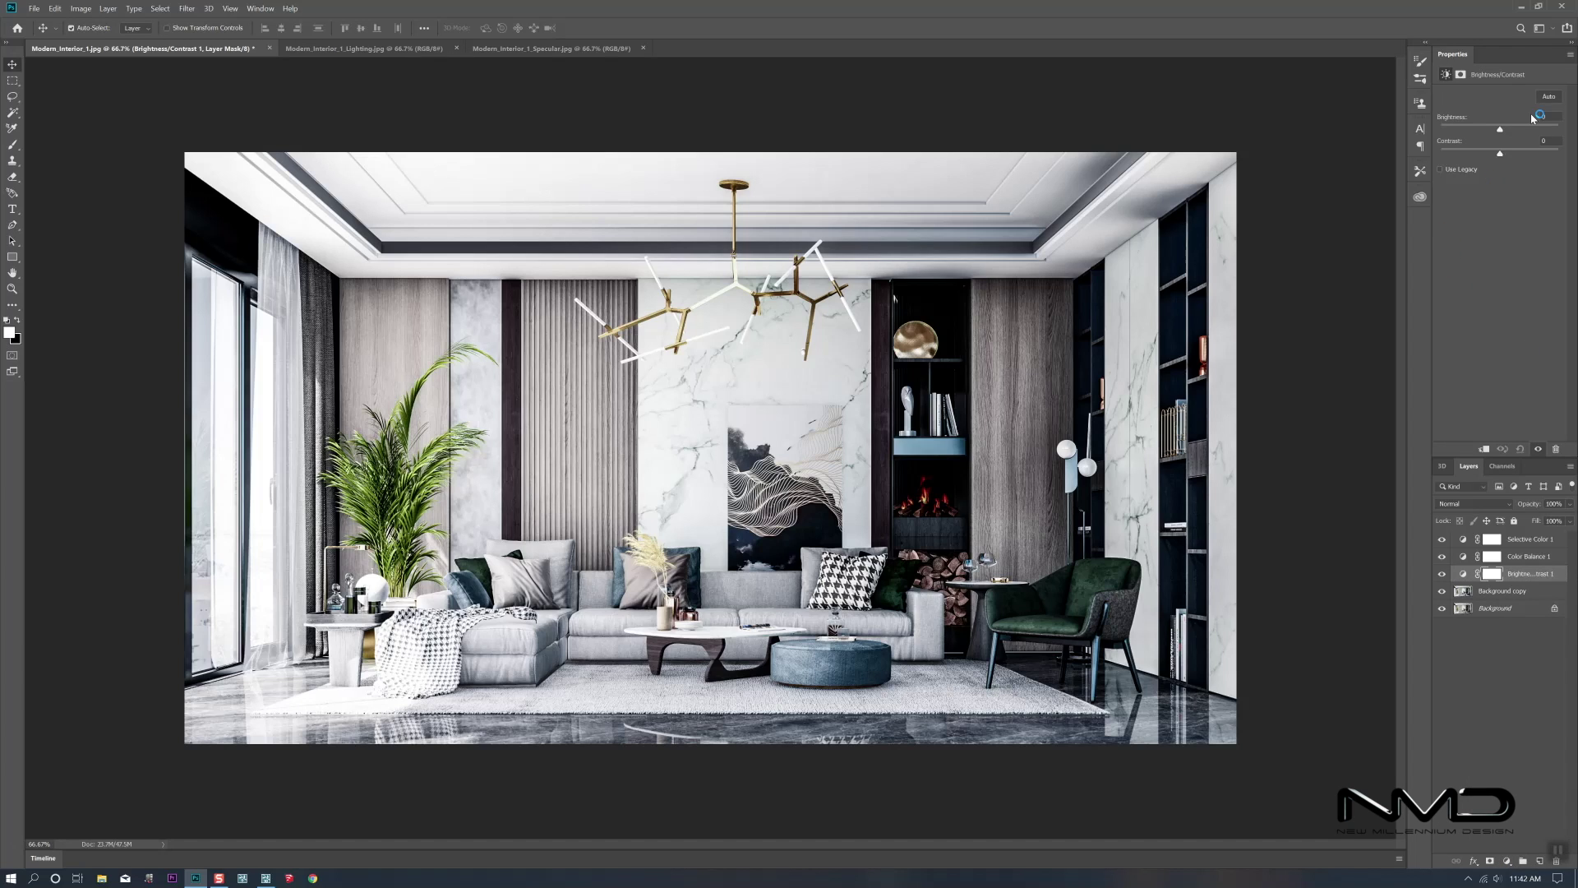
mouse_move(1499, 156)
mouse_down()
mouse_move(1495, 131)
mouse_move(1516, 153)
mouse_up()
drag(1499, 129, 1504, 132)
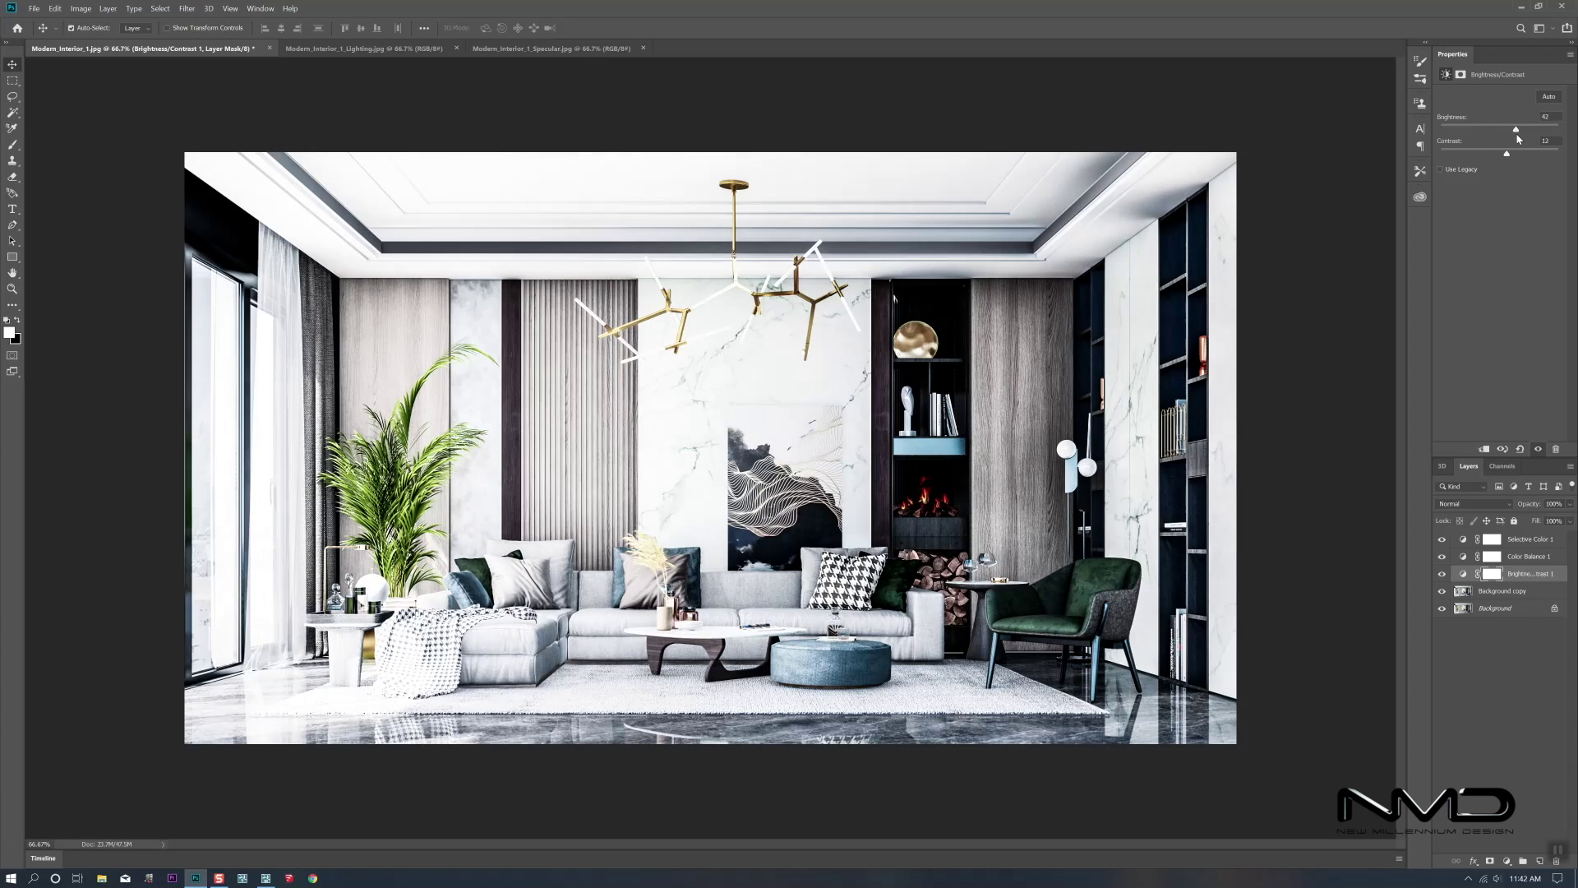
drag(1504, 130, 1499, 130)
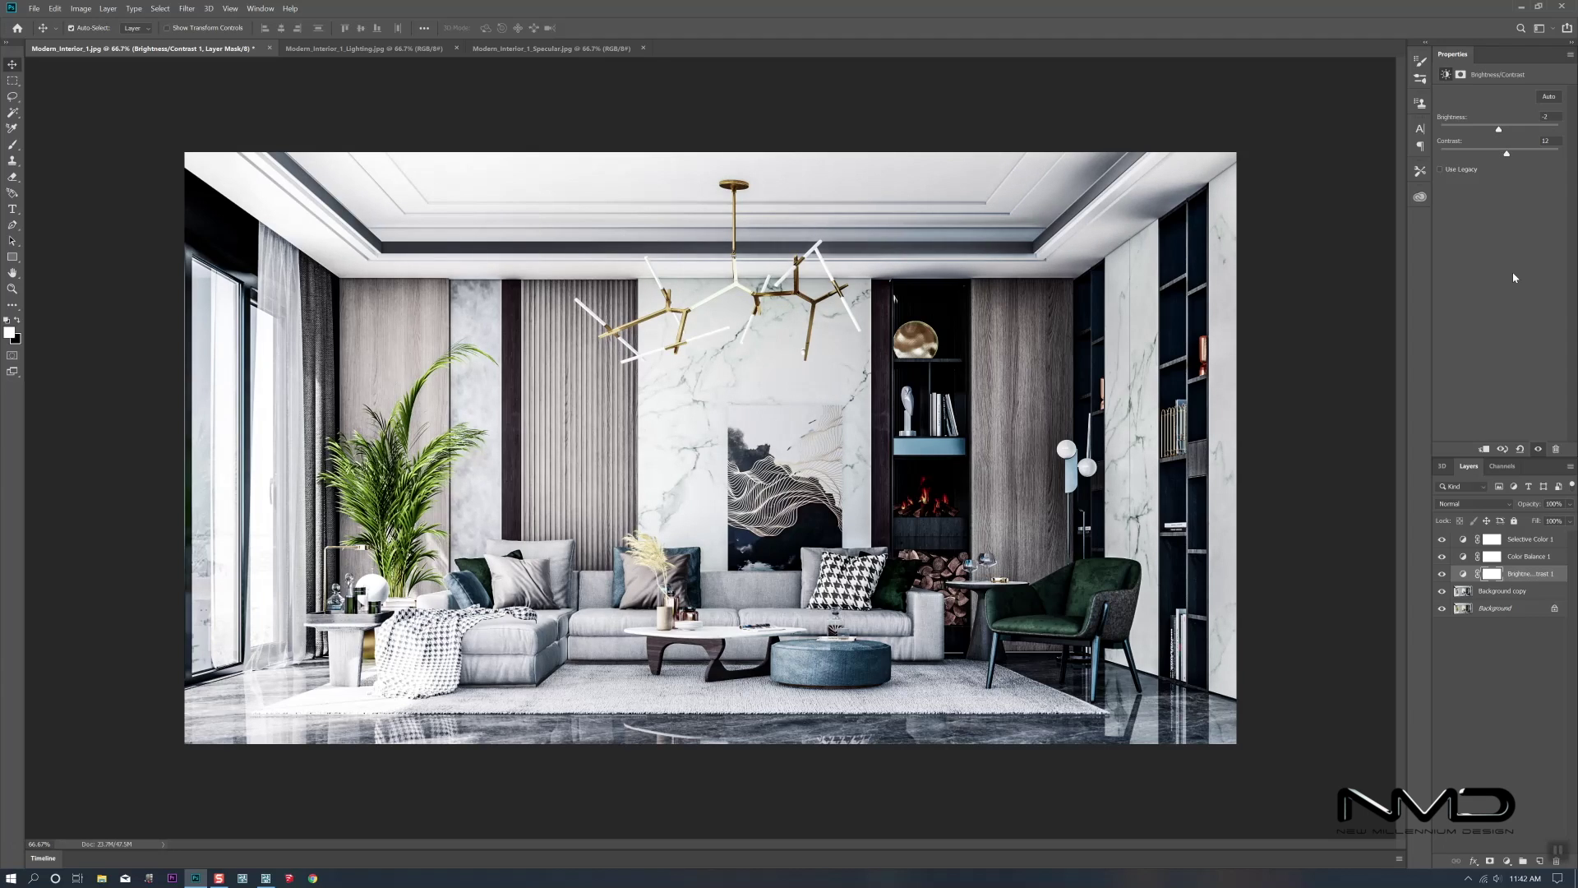
click(1441, 573)
click(1442, 574)
Step: Group the background copy with the three adjustment layers and toggle the group's visibility to compare it with the original background
click(1501, 591)
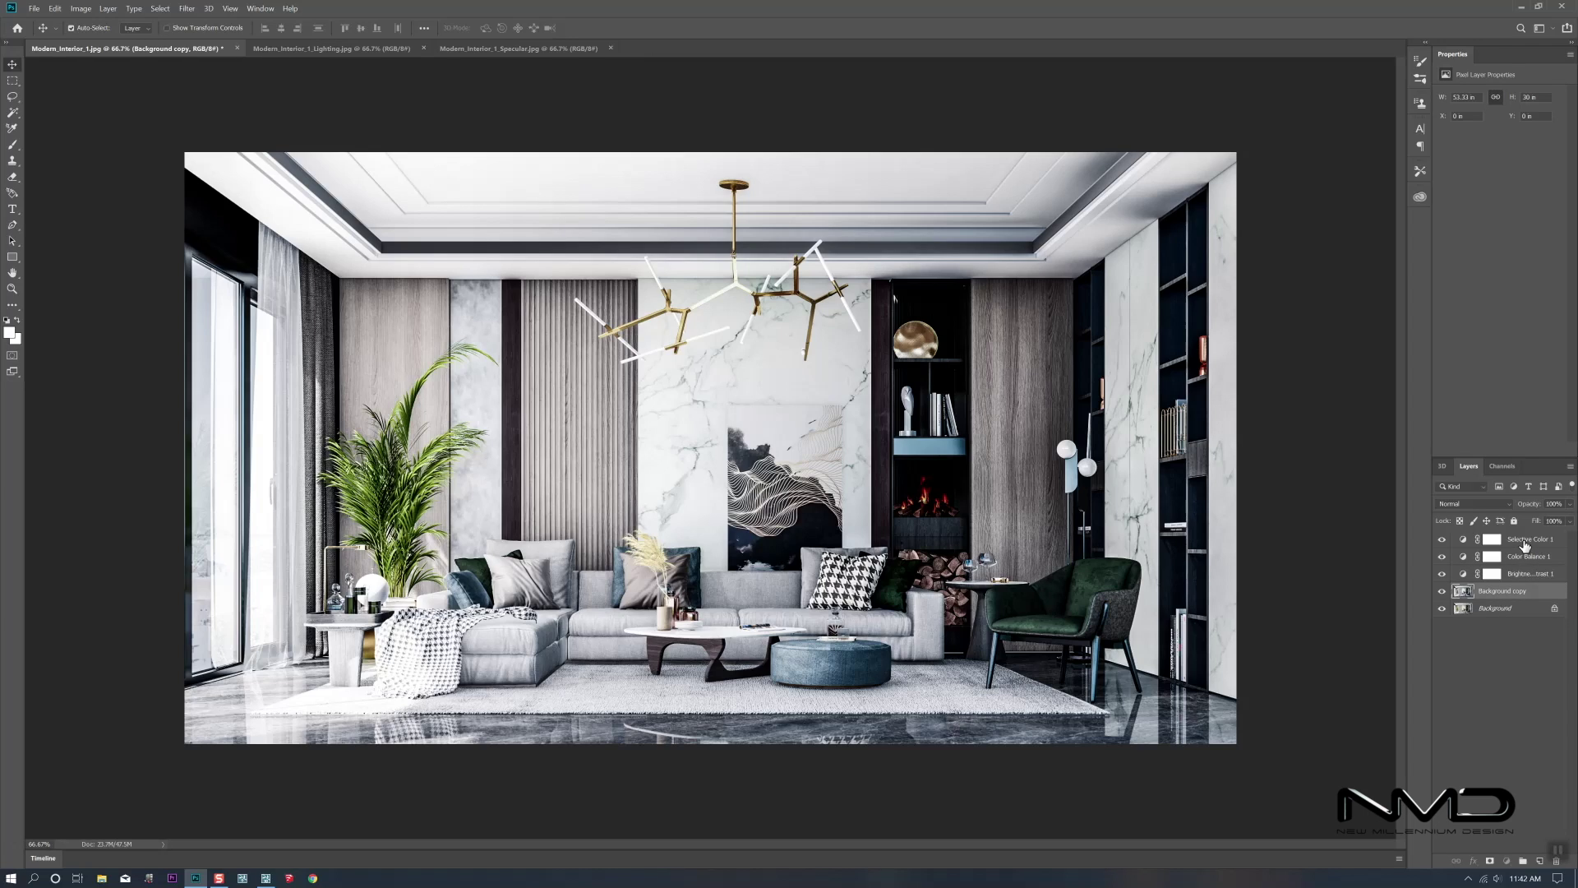
shift+click(1524, 545)
right_click(1524, 545)
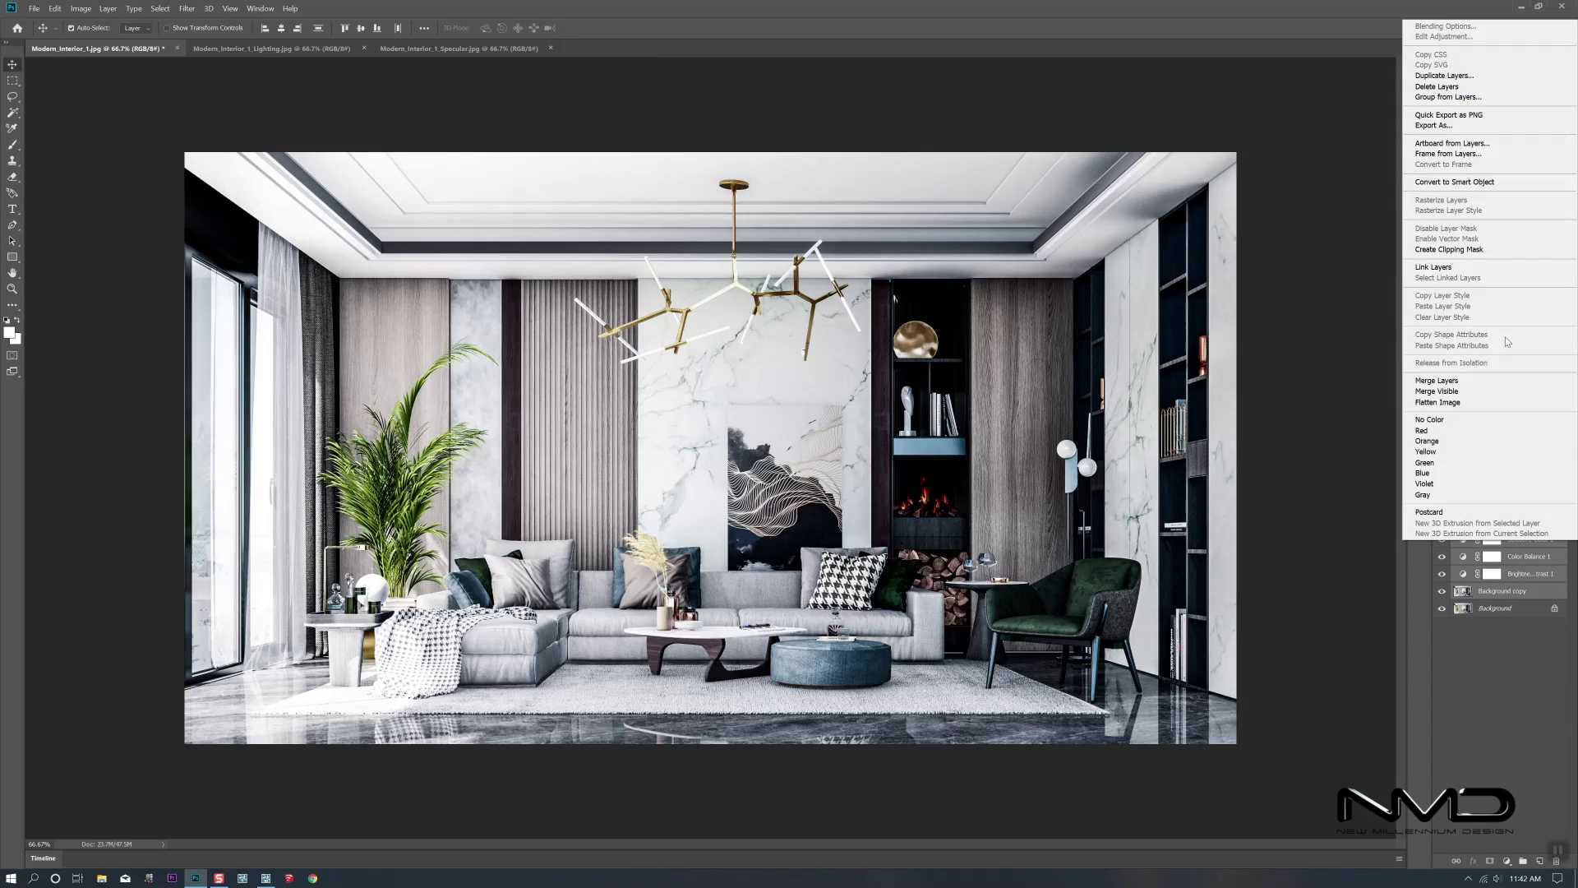
click(1477, 100)
key(Return)
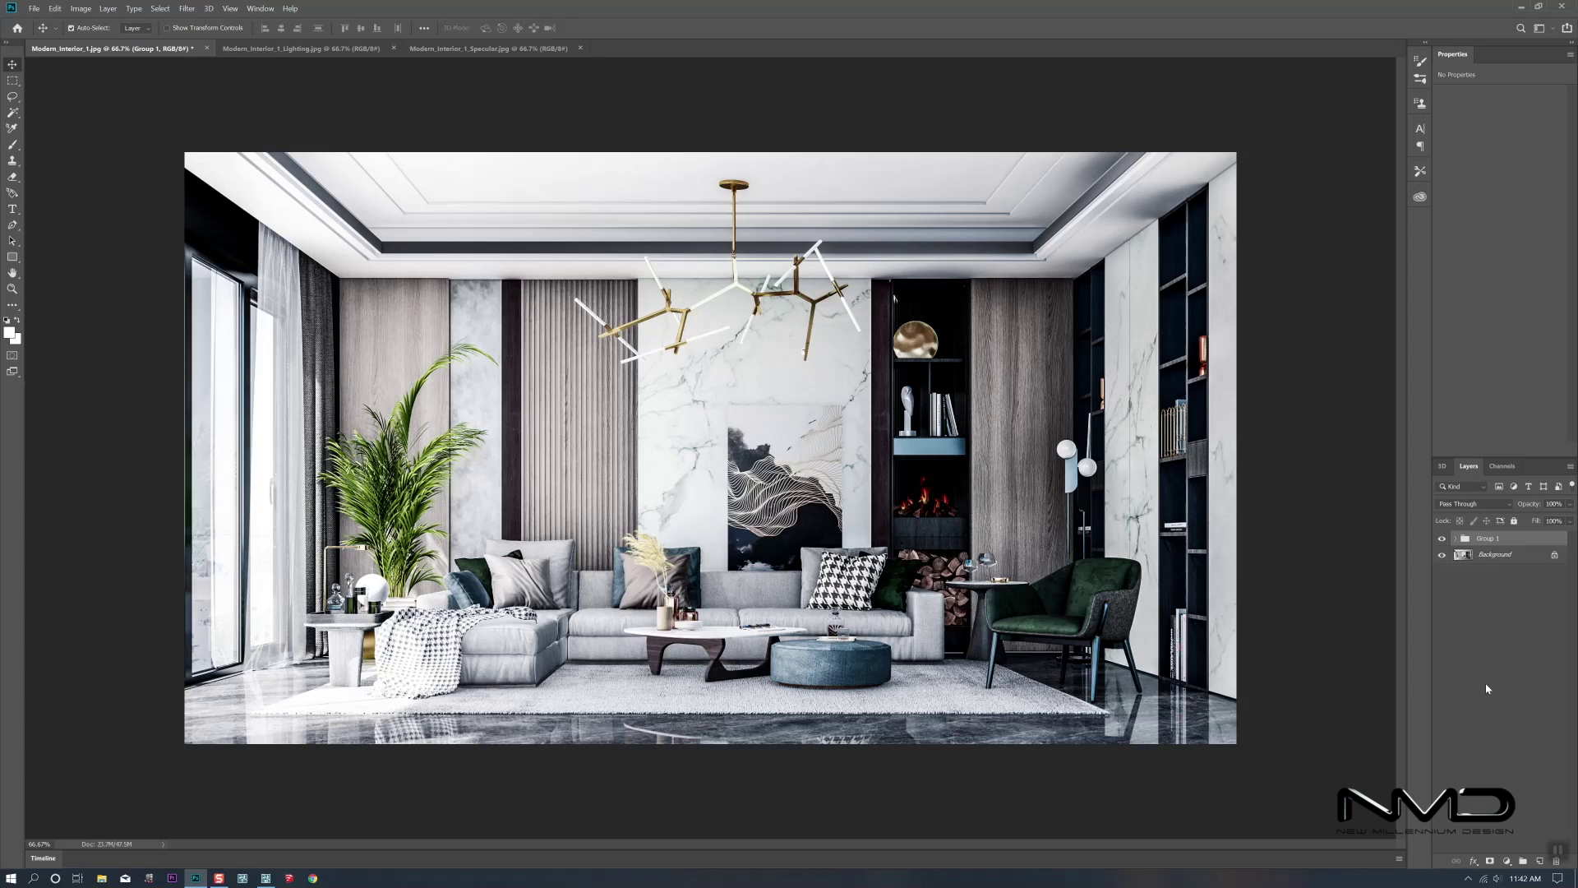
click(1442, 541)
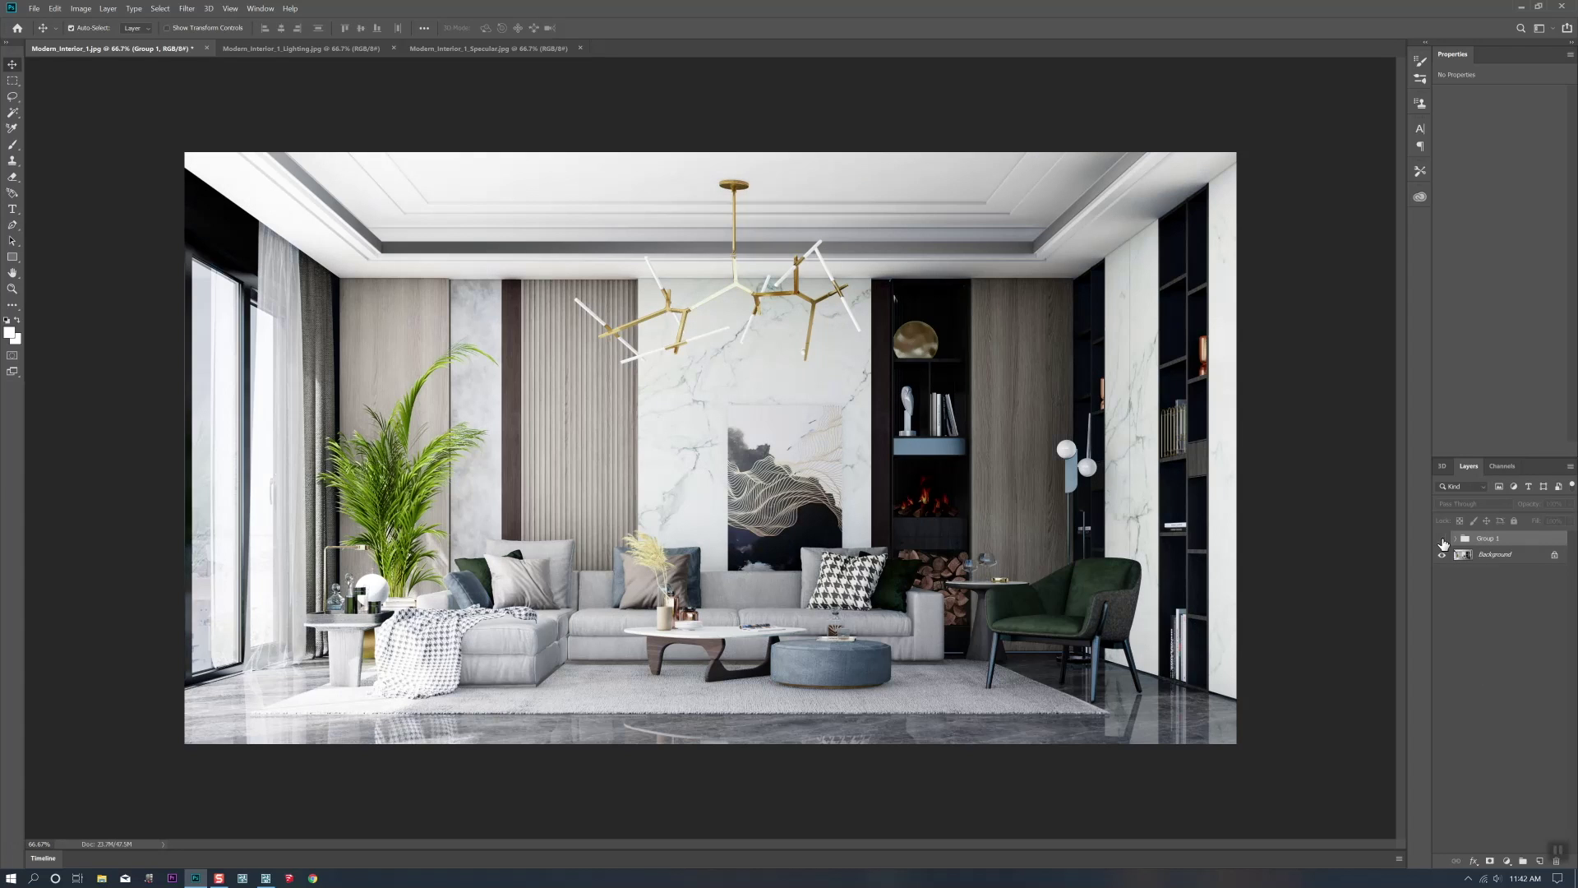
click(1442, 540)
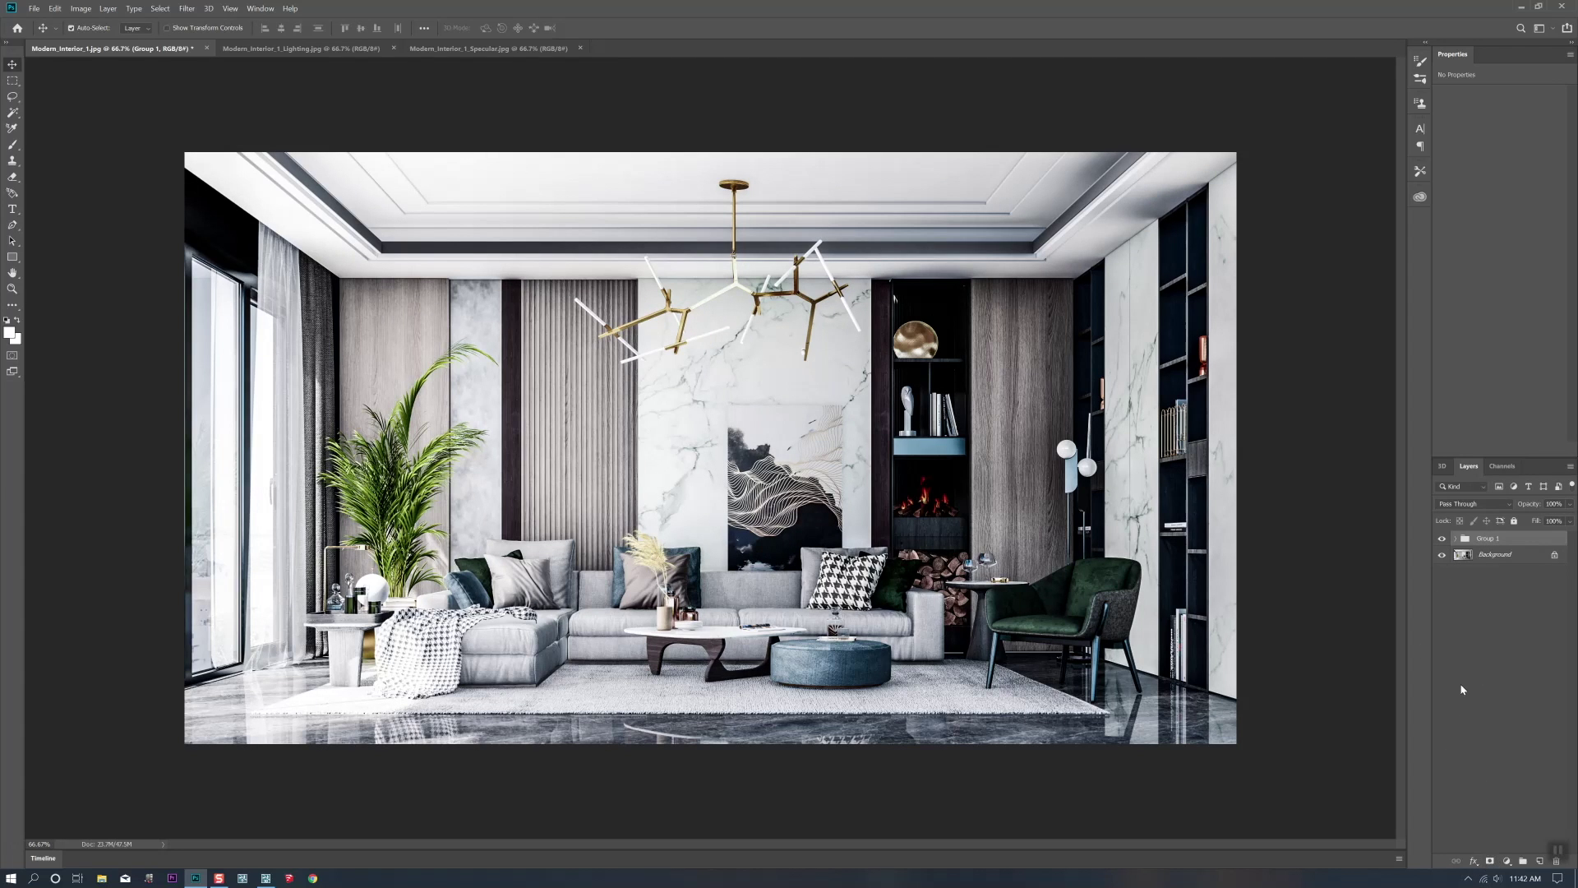